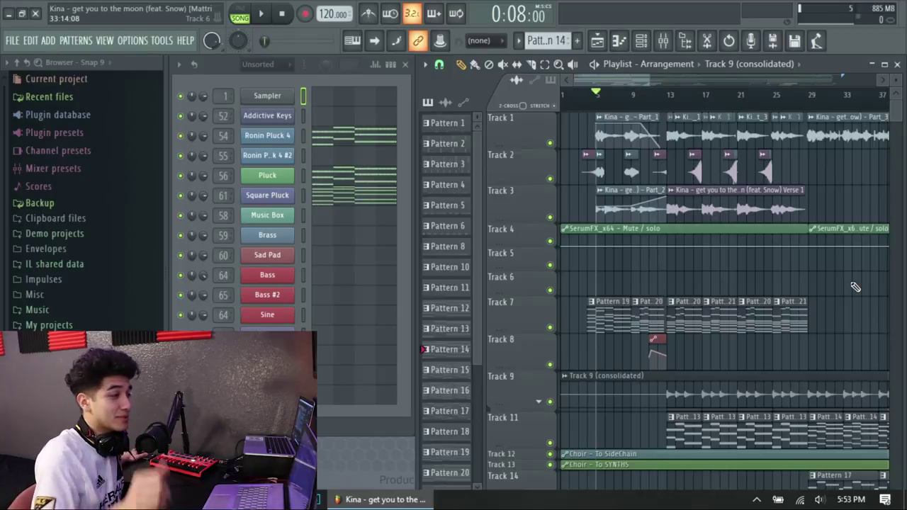
Step: Look over the full playlist arrangement from the opening bars to the song's end, covering Tracks 1 to 28
left_click_drag(651, 80, 774, 152)
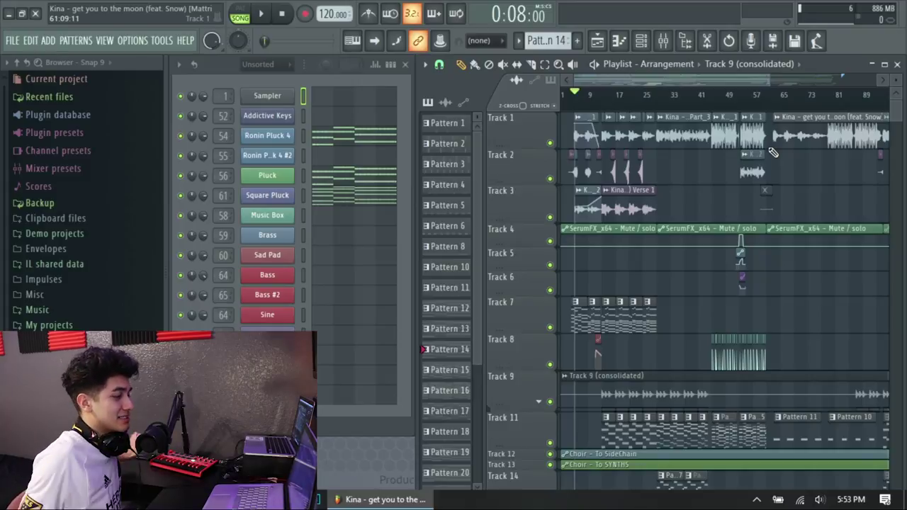
scroll(699, 241, "down", 4)
scroll(699, 244, "down", 10)
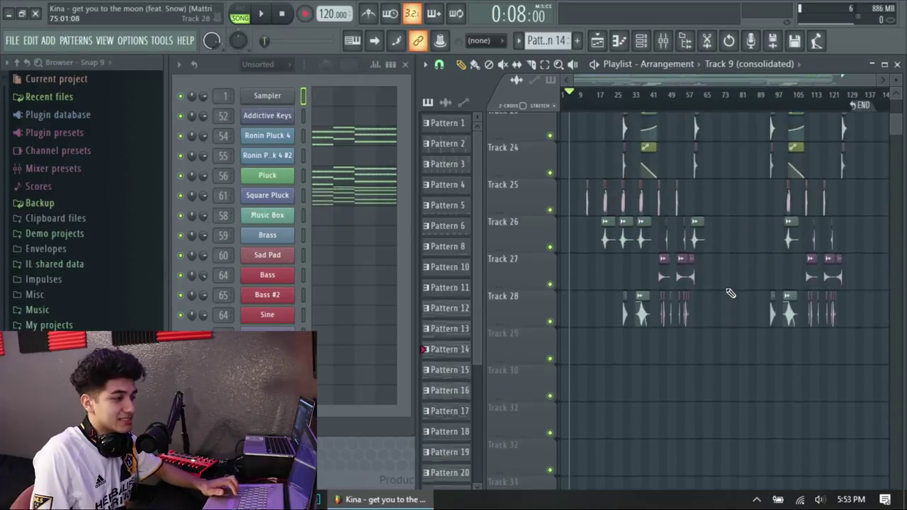
scroll(730, 294, "up", 14)
scroll(735, 258, "left", 10)
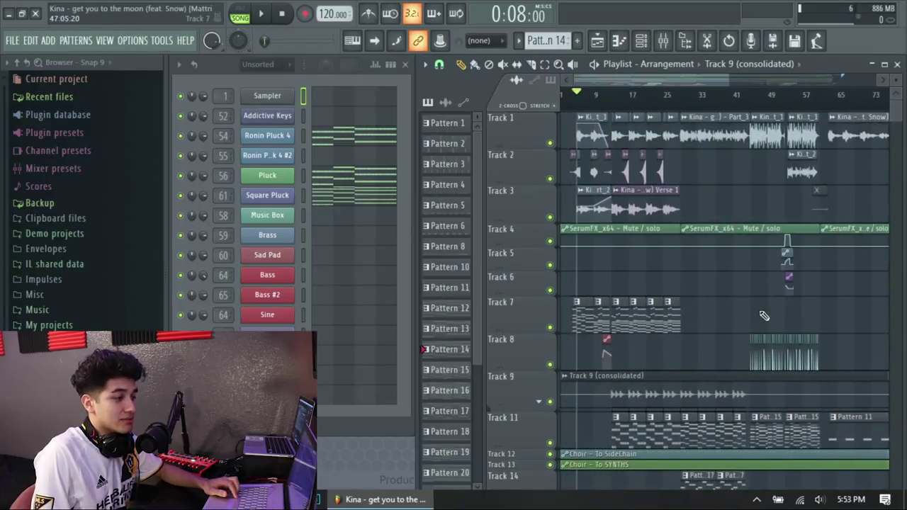
scroll(734, 293, "down", 10)
scroll(737, 289, "up", 5)
scroll(739, 286, "down", 10)
scroll(735, 289, "up", 6)
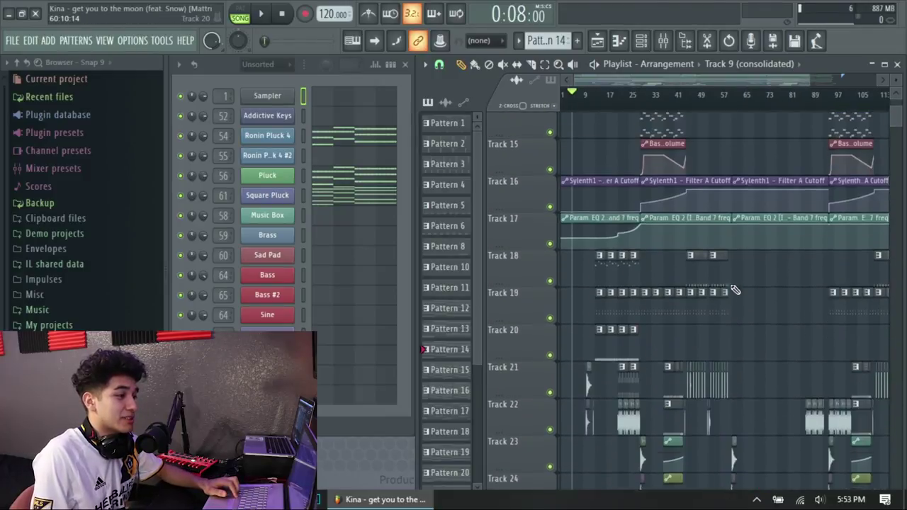
scroll(735, 290, "up", 10)
scroll(702, 296, "up", 4)
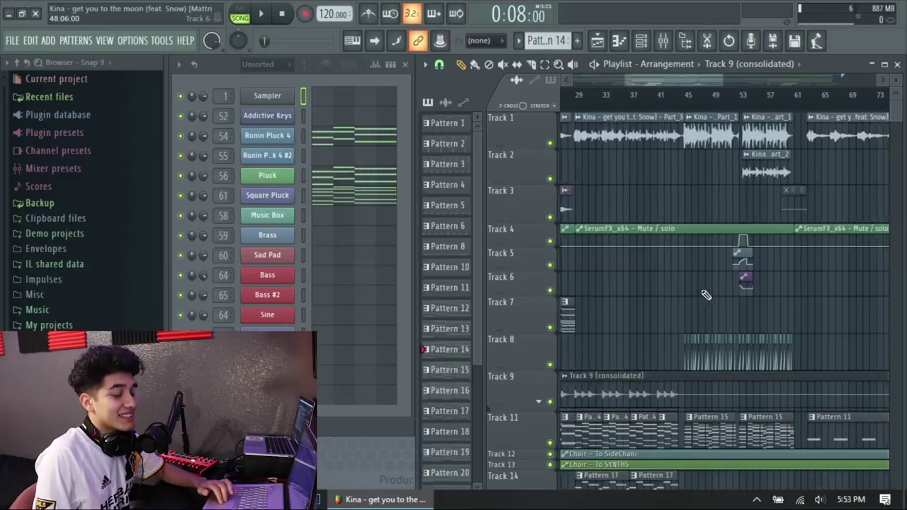
scroll(673, 281, "left", 5)
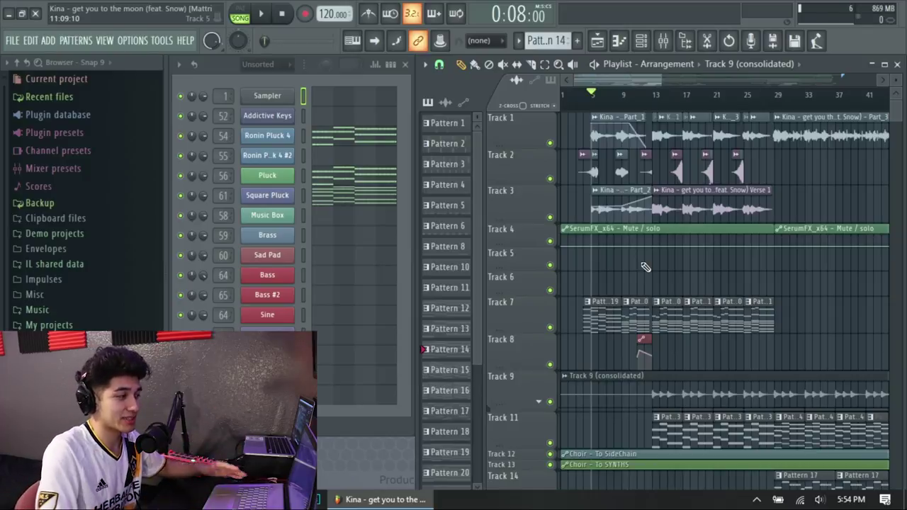
Step: Examine the intro, verse and following section in the playlist, from the vocal clips down to the drum patterns and effects on Tracks 16 to 25
scroll(682, 258, "down", 1)
scroll(684, 257, "down", 10)
scroll(645, 266, "up", 3)
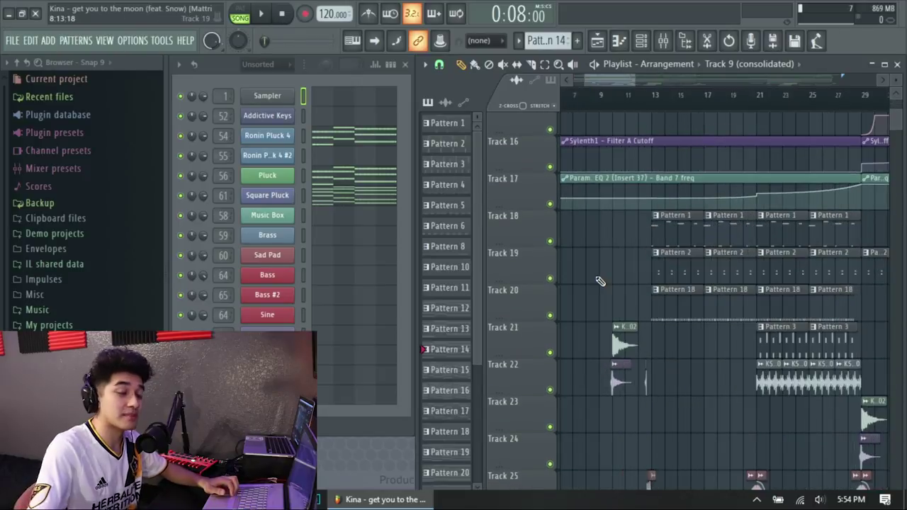
scroll(599, 282, "down", 4)
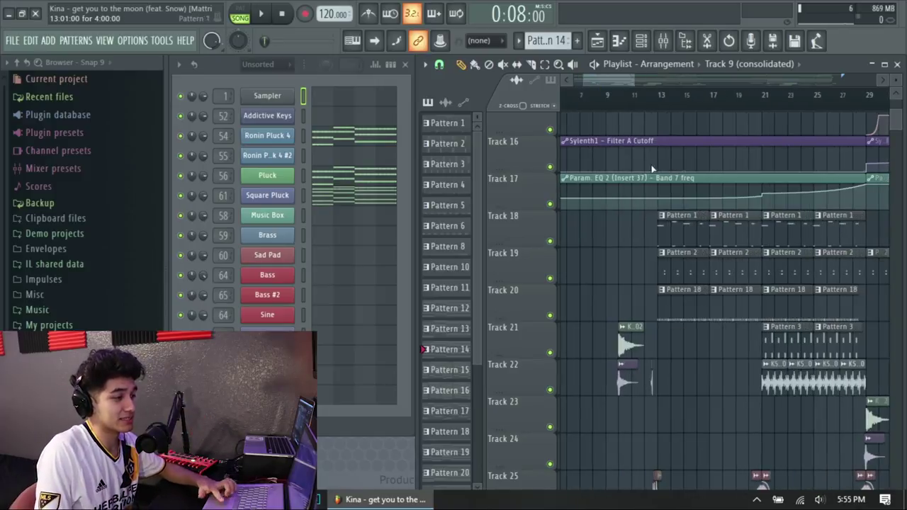
scroll(624, 284, "up", 10)
scroll(794, 294, "up", 1)
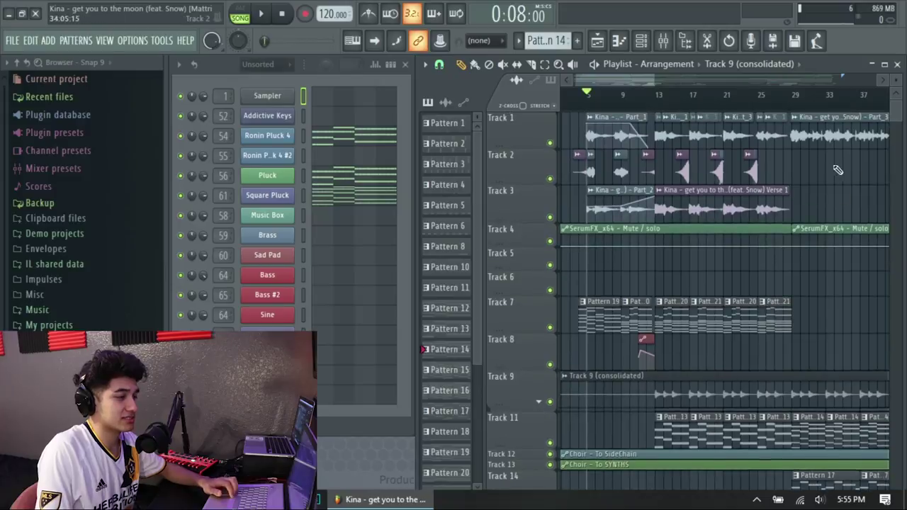
scroll(662, 158, "down", 5)
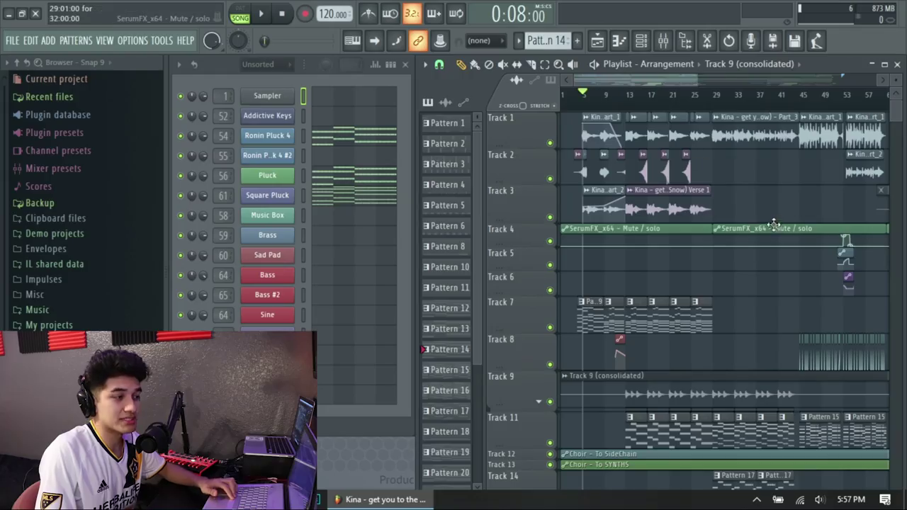
scroll(632, 232, "up", 1)
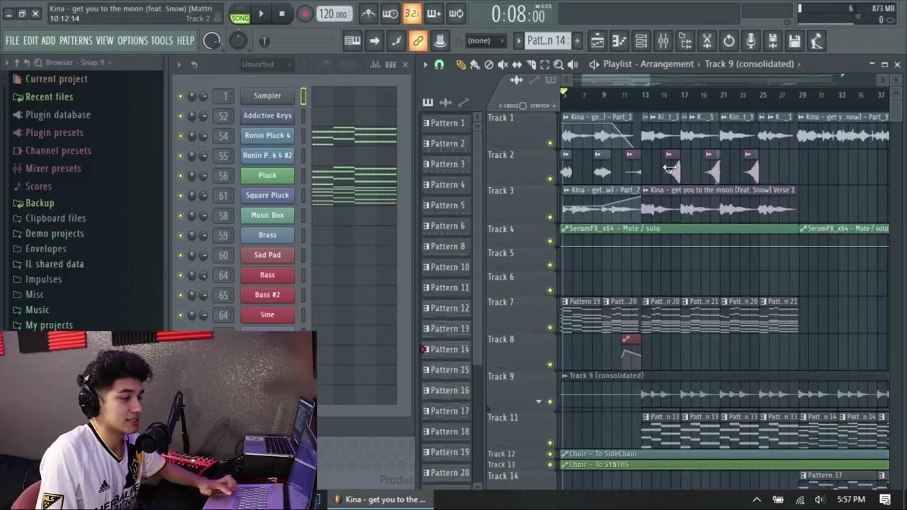
Step: Solo Track 1 in the playlist and play its audio clips from around bar 12
scroll(633, 191, "down", 3)
left_click_drag(656, 83, 747, 103)
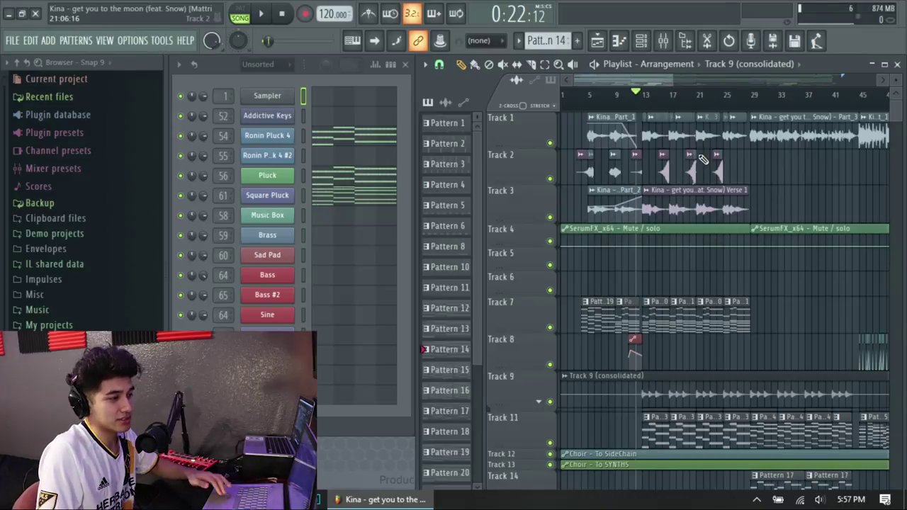
scroll(747, 131, "up", 1)
left_click(550, 143, "ctrl")
left_click(550, 178)
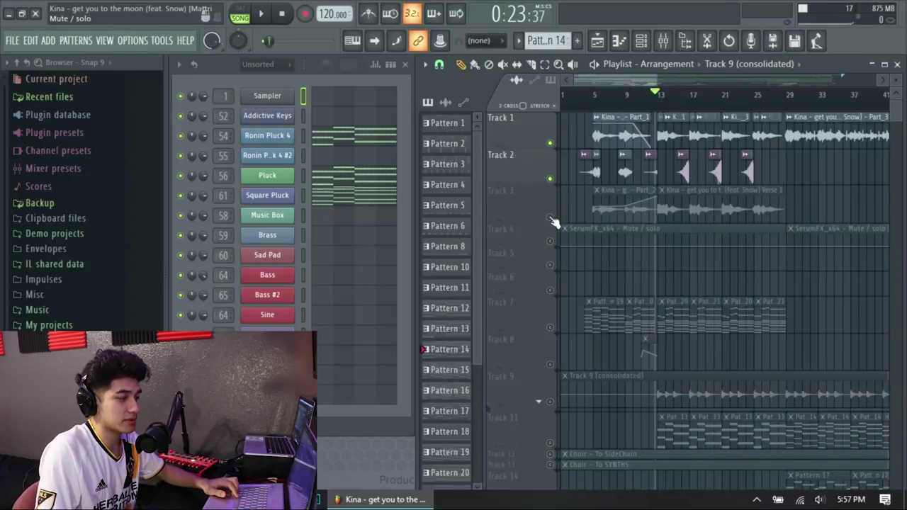
left_click(551, 217)
key("space")
key("space")
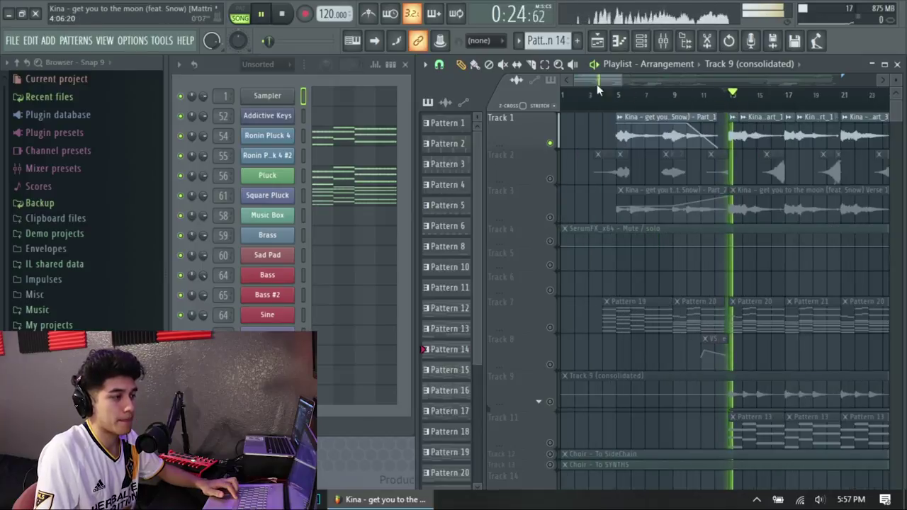
left_click_drag(594, 82, 604, 93)
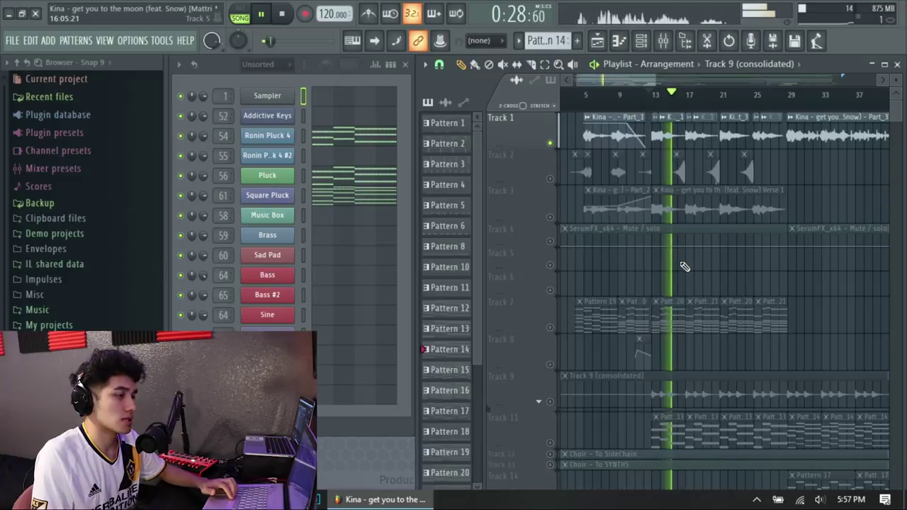
key("space")
Step: Enable Track 3 alongside Track 1 and inspect the Verse 1 clip's channel settings while playing the song
left_click(550, 217)
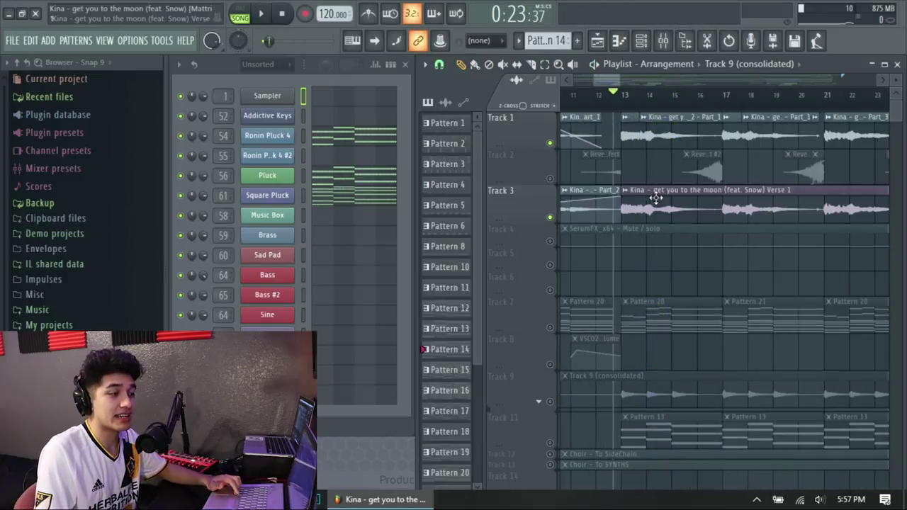
double_click(705, 205)
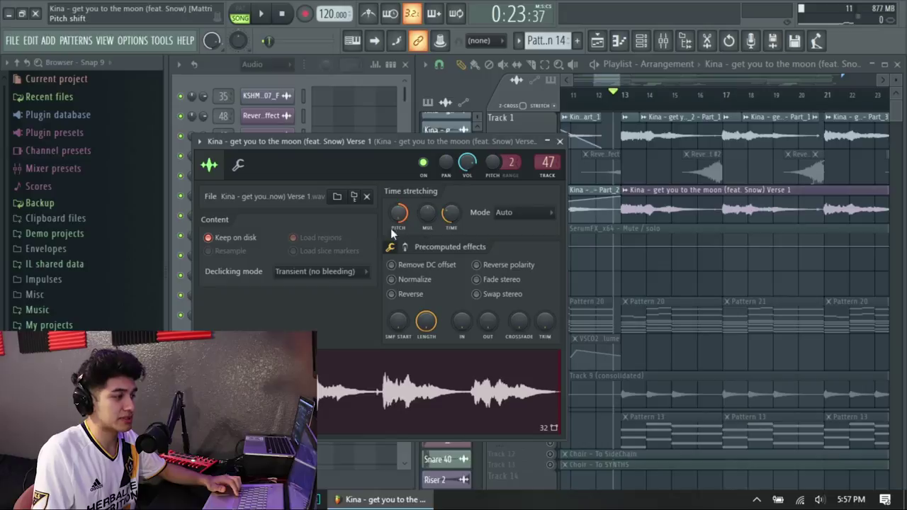
key("space")
left_click(560, 141)
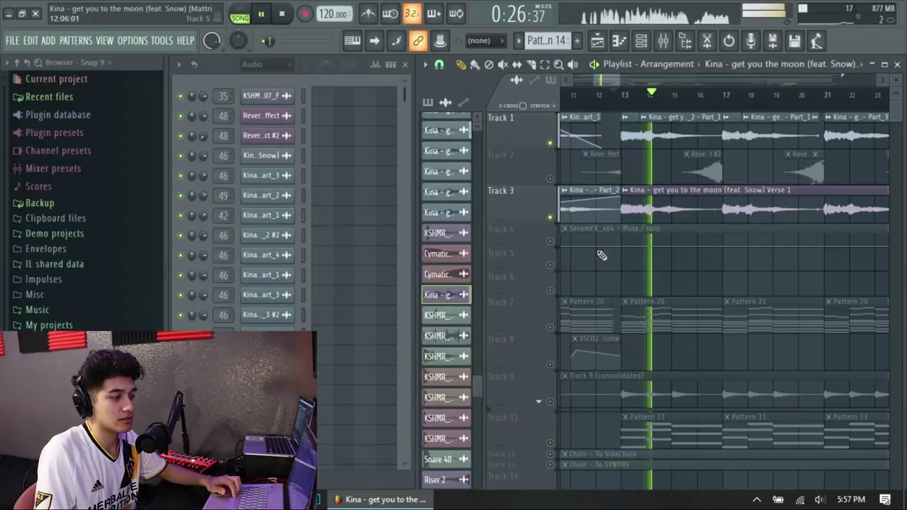
Step: Enable Tracks 4 and 2 and play the section with the reversed effect clip from around bar 15
left_click(552, 241)
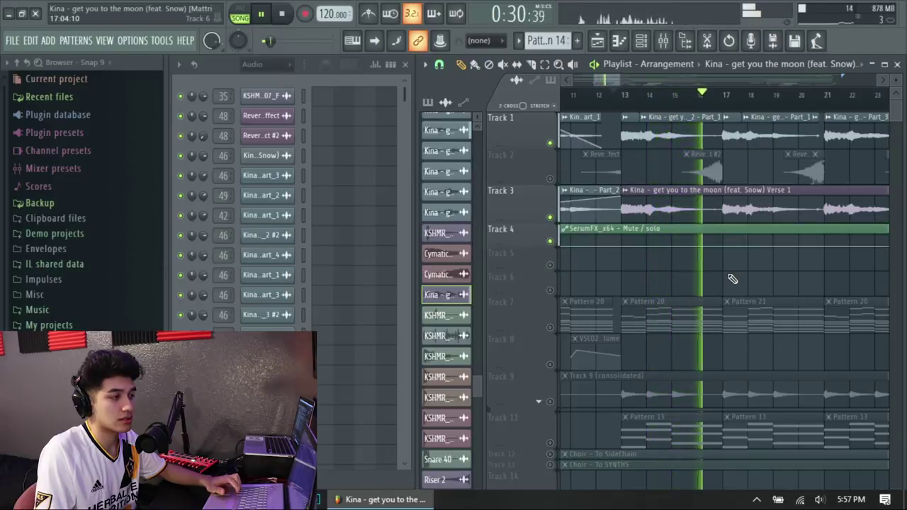
key("space")
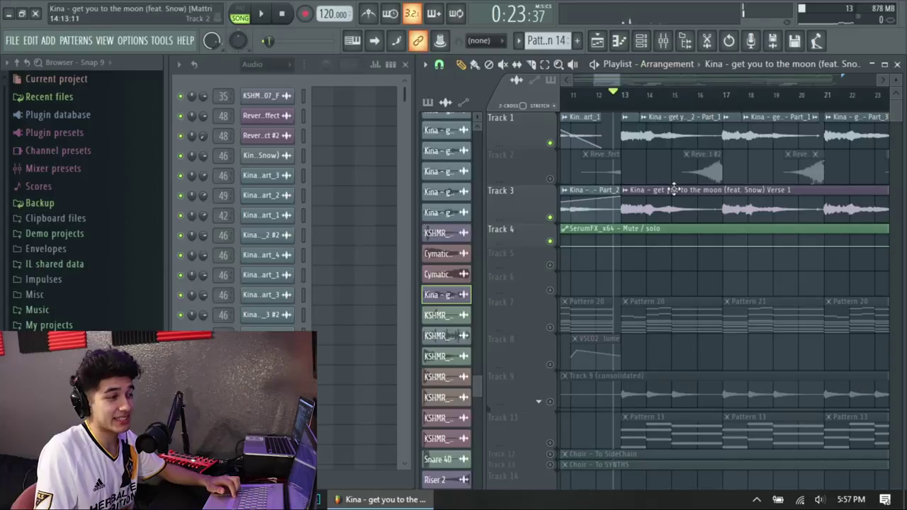
left_click(550, 178)
left_click(686, 99)
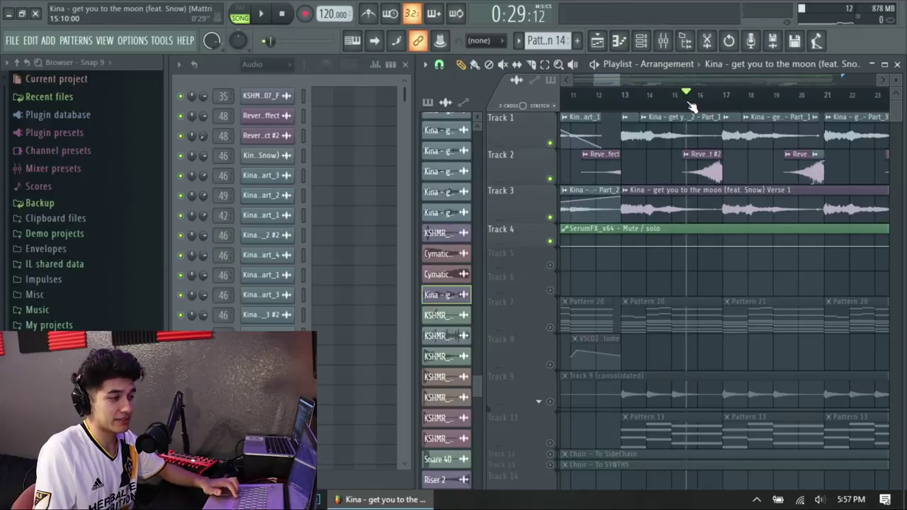
scroll(747, 267, "down", 2)
scroll(746, 265, "down", 2)
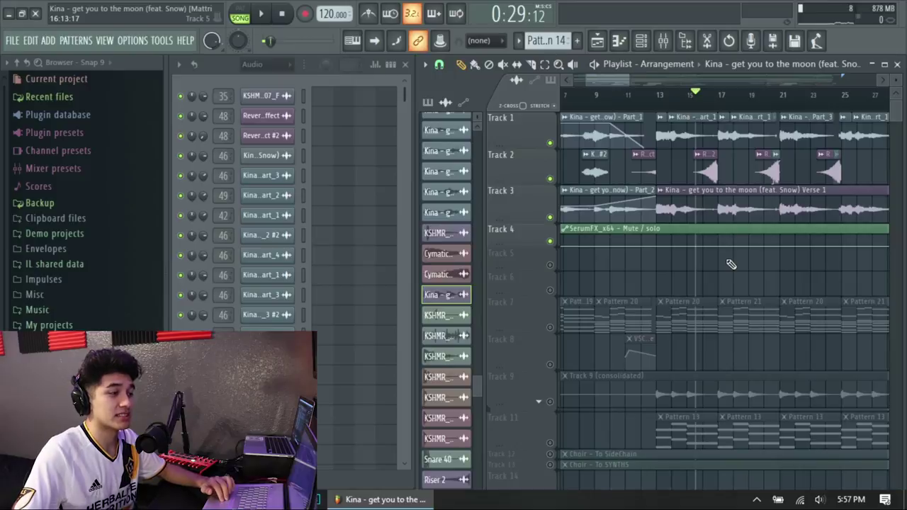
key("space")
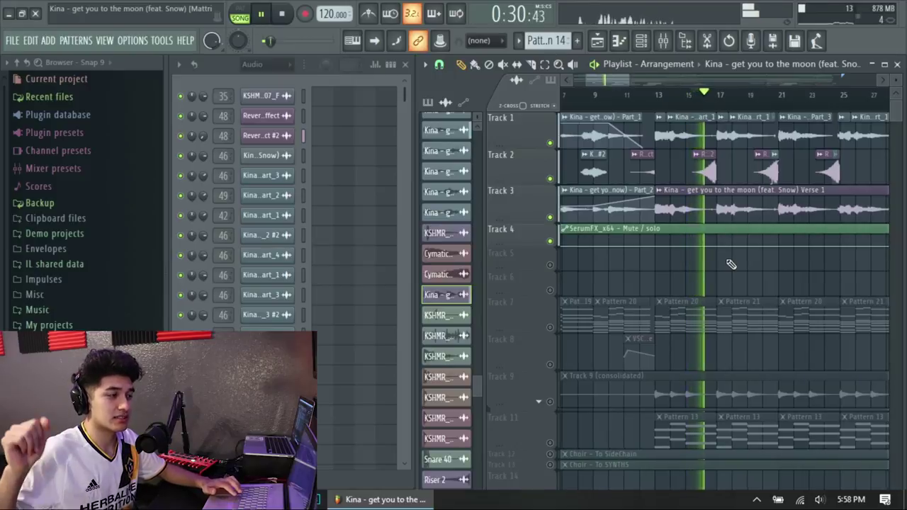
key("space")
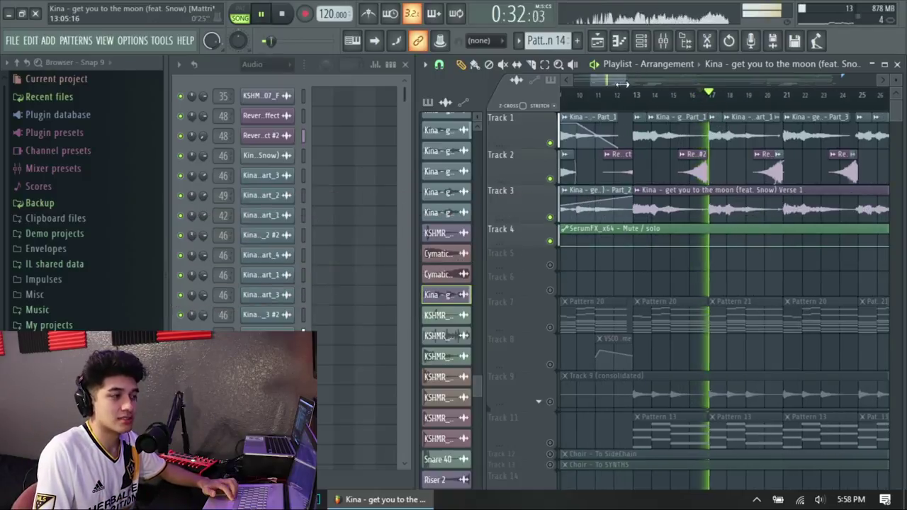
Step: Play the song's intro from around bar 4 with only Tracks 1 to 4 enabled
left_click_drag(623, 85, 576, 194)
key("space")
key("space")
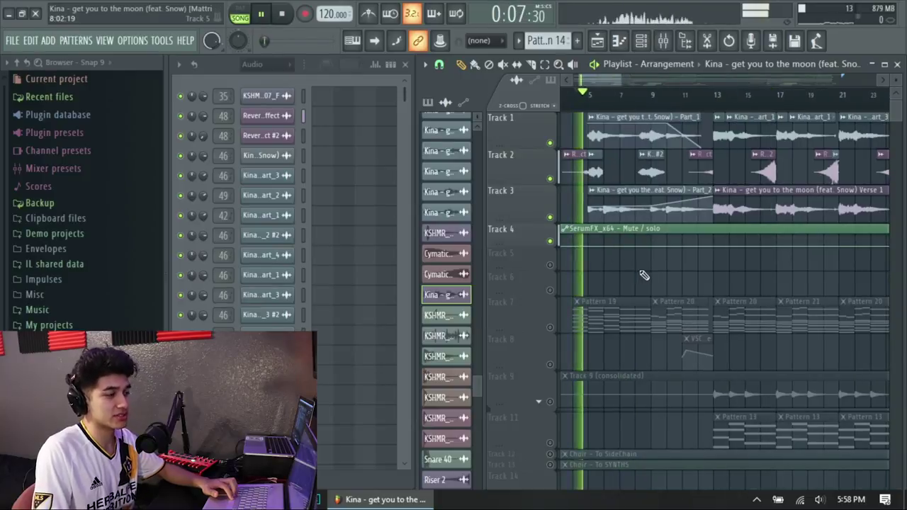
scroll(653, 264, "down", 1)
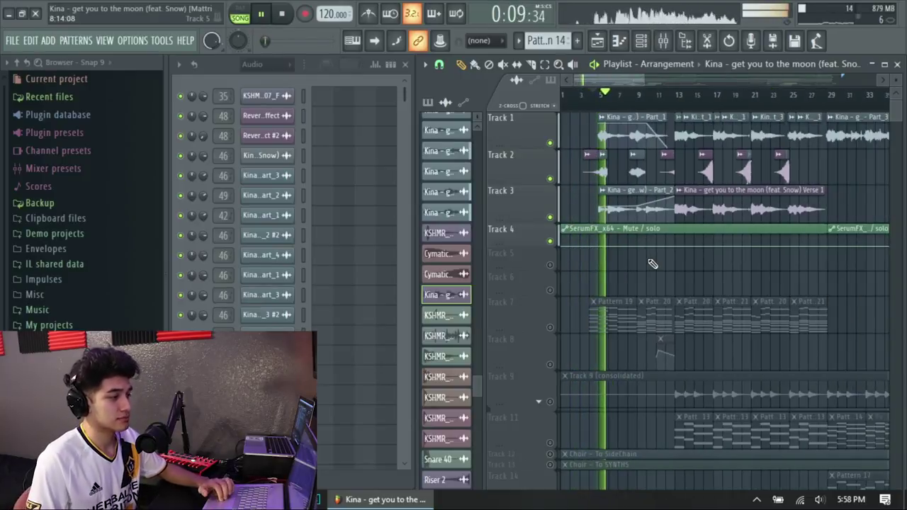
scroll(653, 264, "down", 2)
scroll(658, 313, "down", 2)
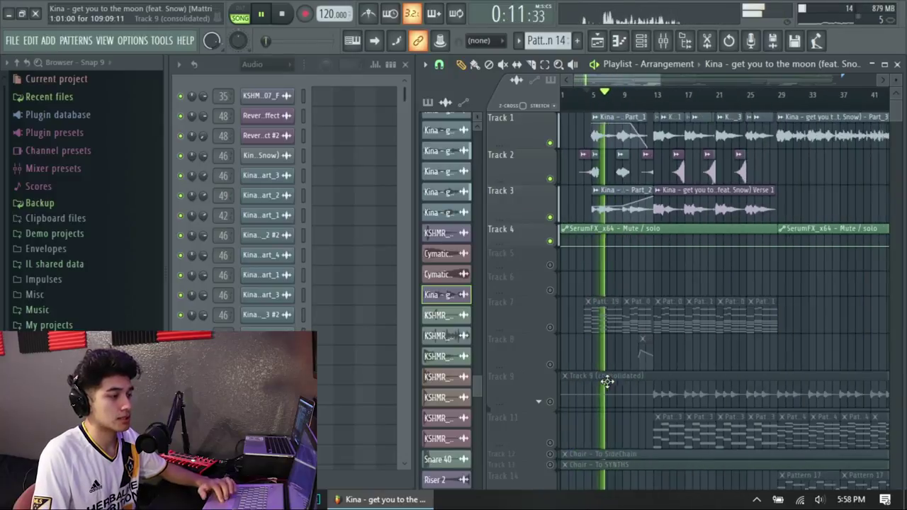
scroll(804, 323, "down", 5)
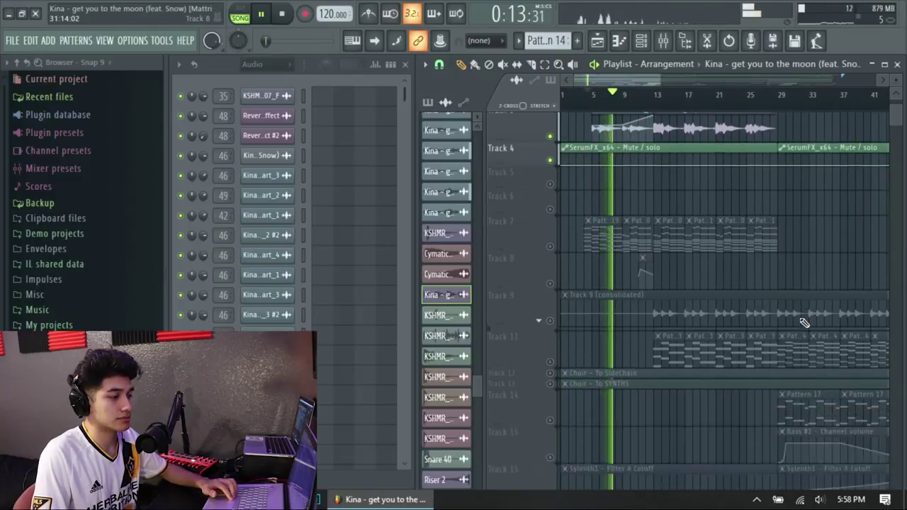
scroll(706, 313, "down", 2)
scroll(728, 283, "up", 4)
scroll(727, 283, "up", 2)
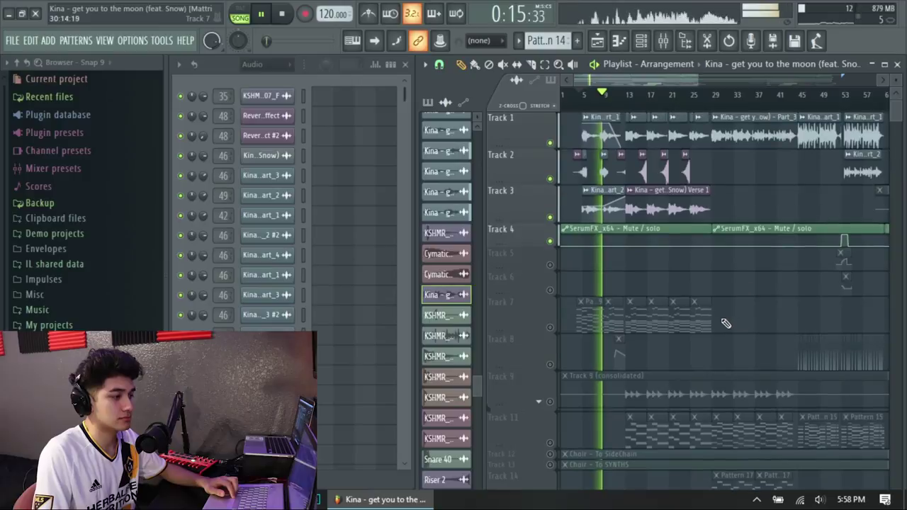
Step: Solo Track 7 with Tracks 4 to 6 locked on, and make its Pattern 19 clip the active pattern
scroll(678, 276, "up", 2)
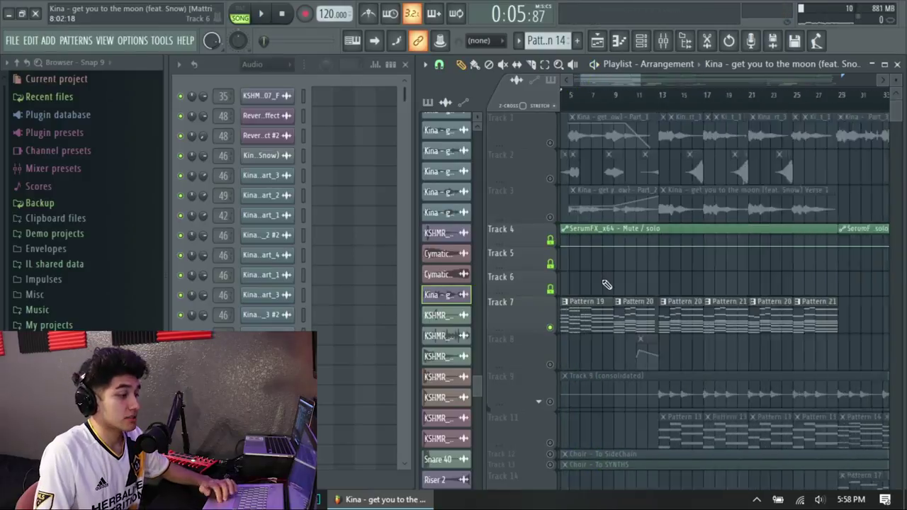
scroll(599, 286, "up", 1)
scroll(593, 291, "down", 2)
left_click(610, 321)
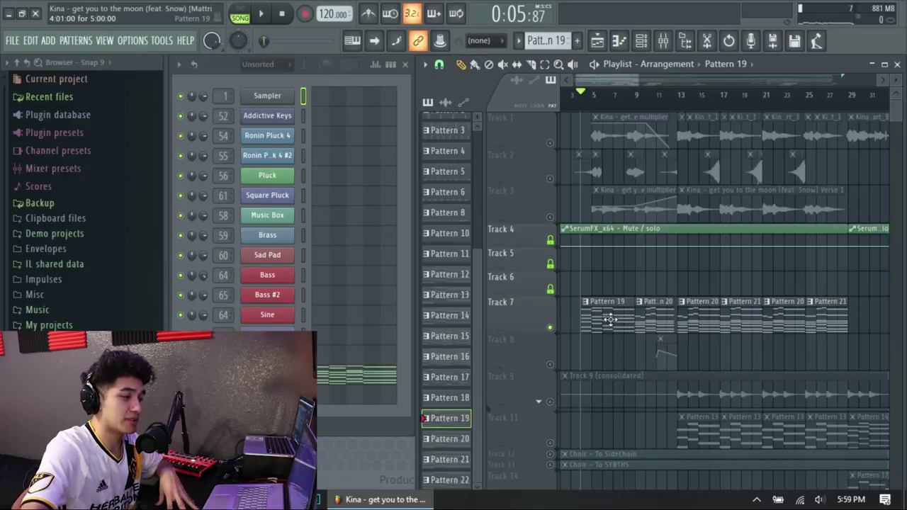
Step: Enable Tracks 18, 19 and 20 alongside Track 7
scroll(610, 320, "down", 2)
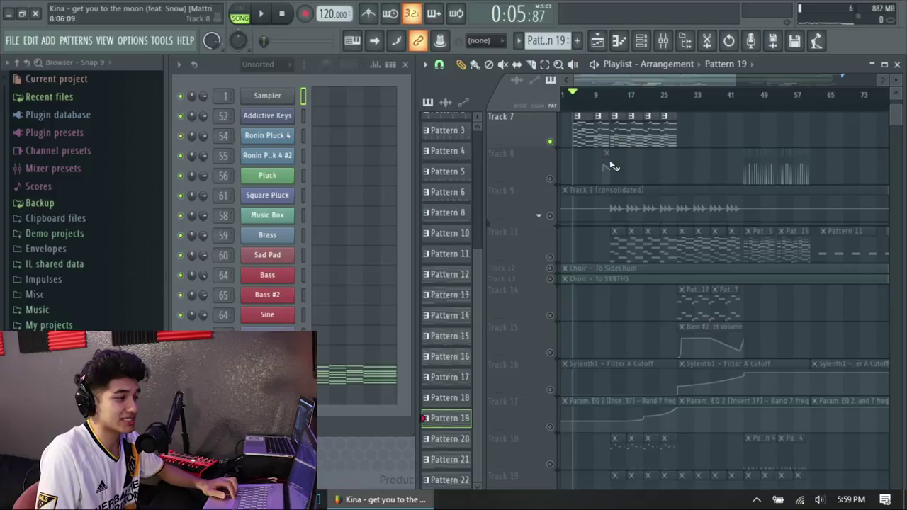
scroll(709, 168, "up", 4)
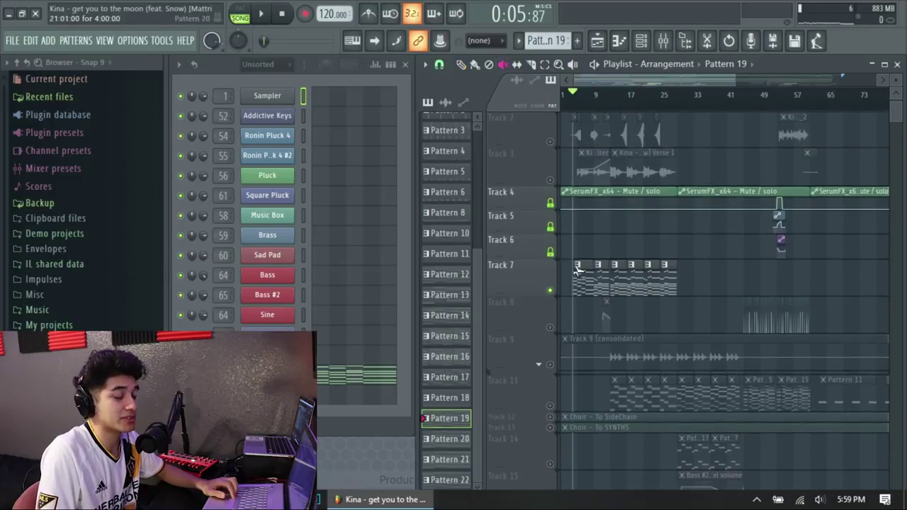
scroll(666, 255, "down", 10)
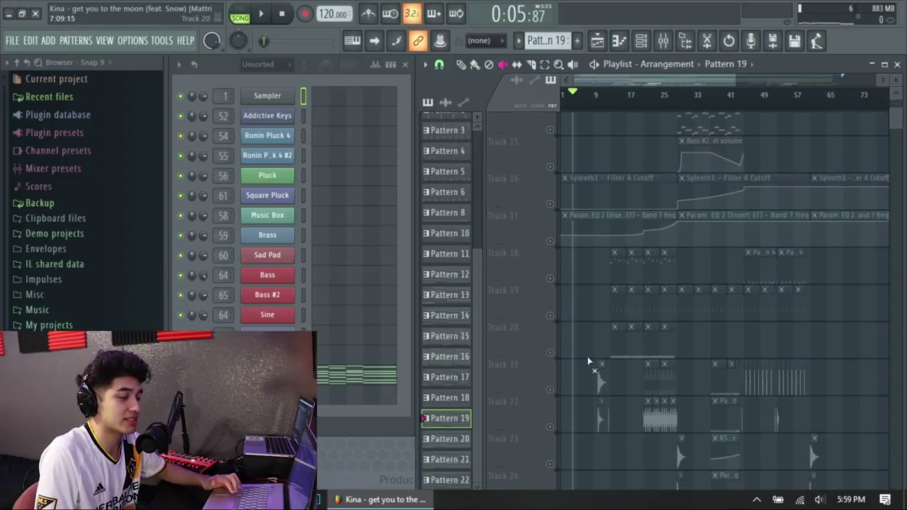
scroll(589, 381, "up", 3)
left_click_drag(550, 353, 556, 297)
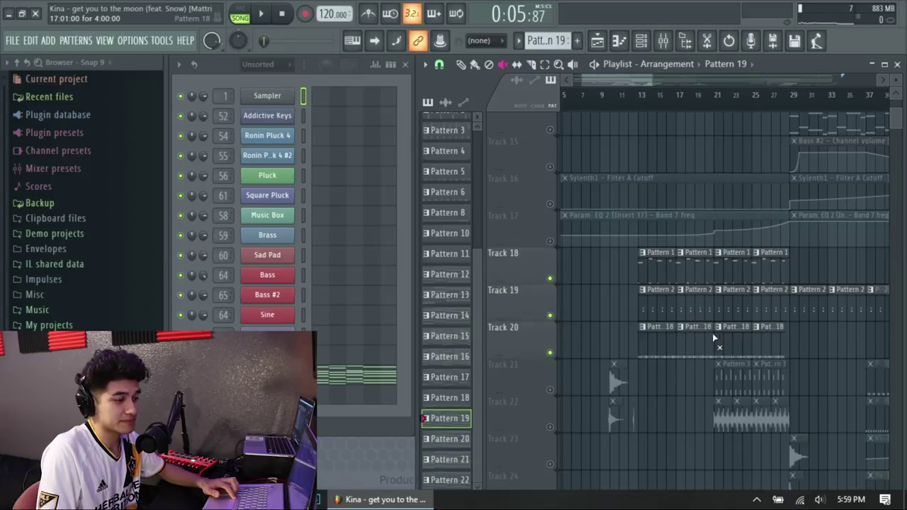
Step: Enable Tracks 7 and 8 with Tracks 4 to 6 locked on, and play them from around bar 4
scroll(653, 230, "down", 2)
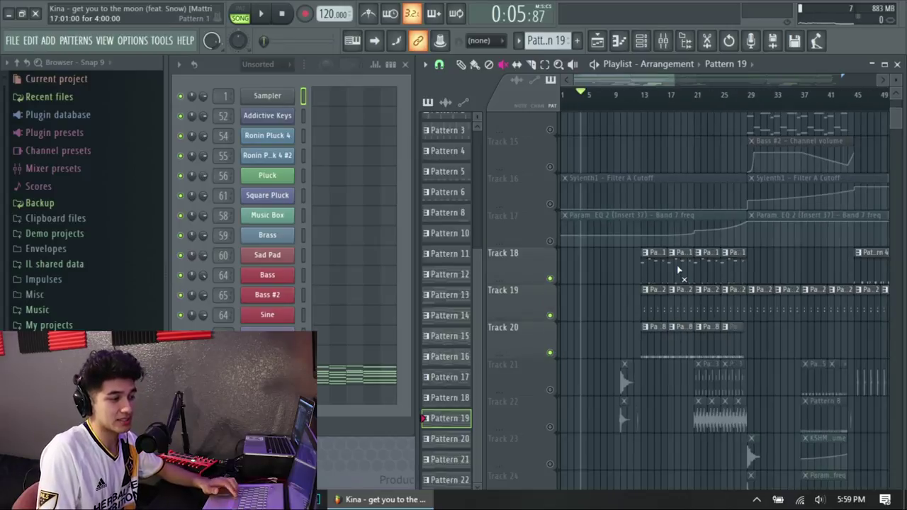
scroll(664, 347, "down", 2)
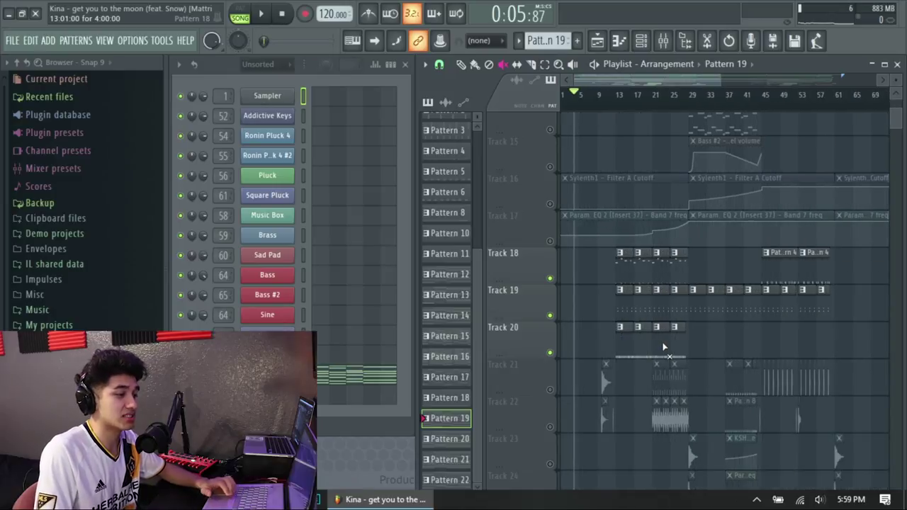
scroll(629, 346, "up", 6)
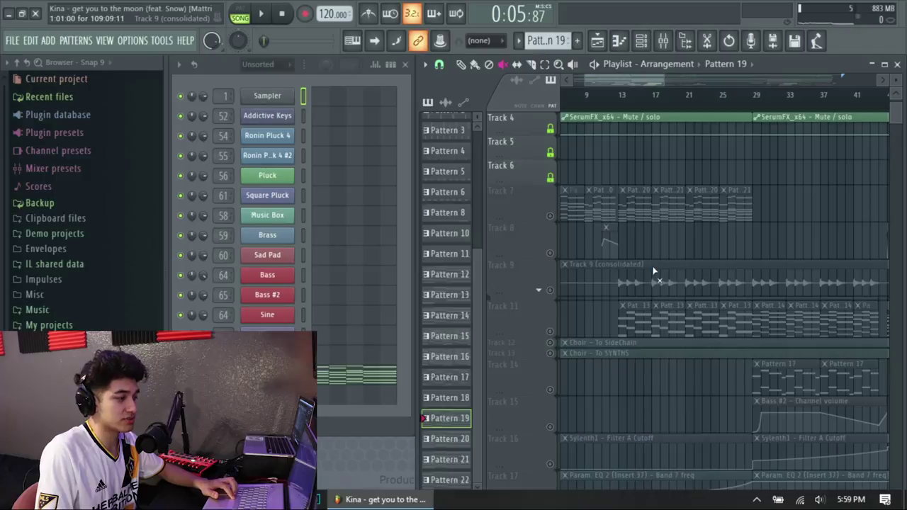
scroll(641, 266, "up", 3)
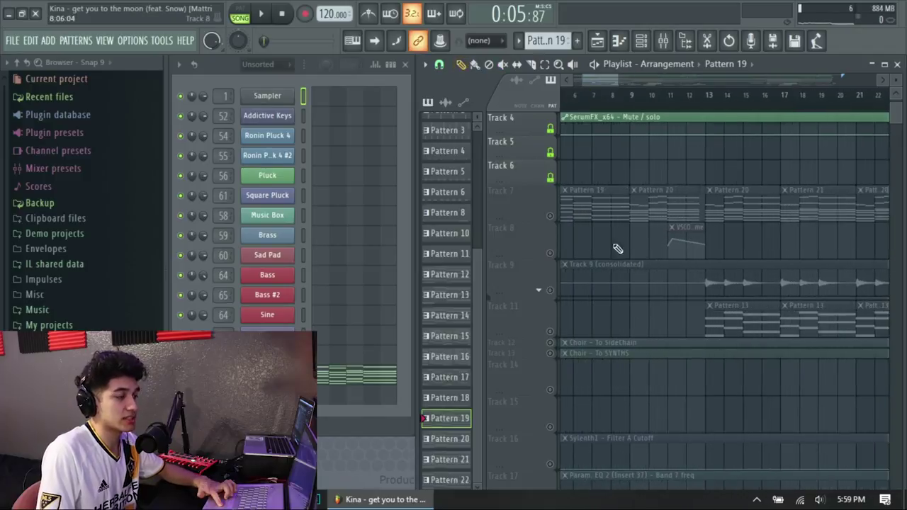
left_click(550, 216)
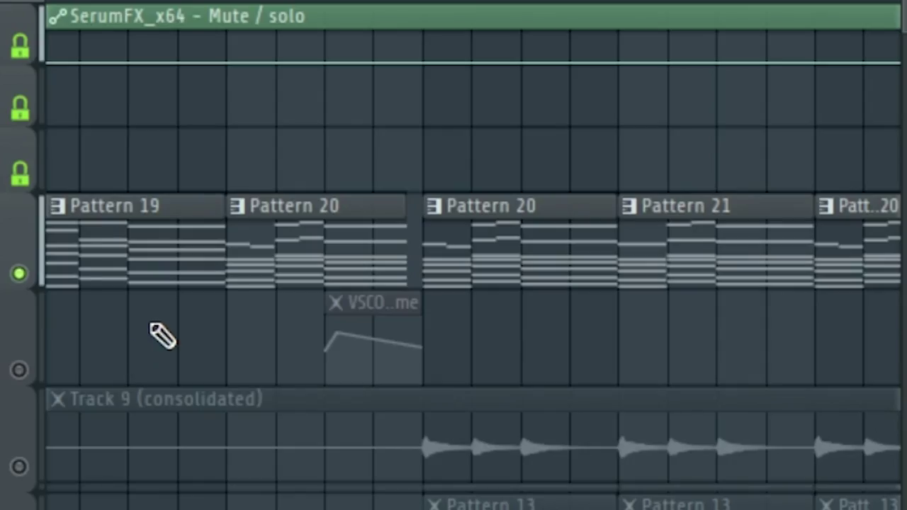
scroll(142, 351, "left", 4)
left_click(20, 370)
scroll(331, 425, "down", 5)
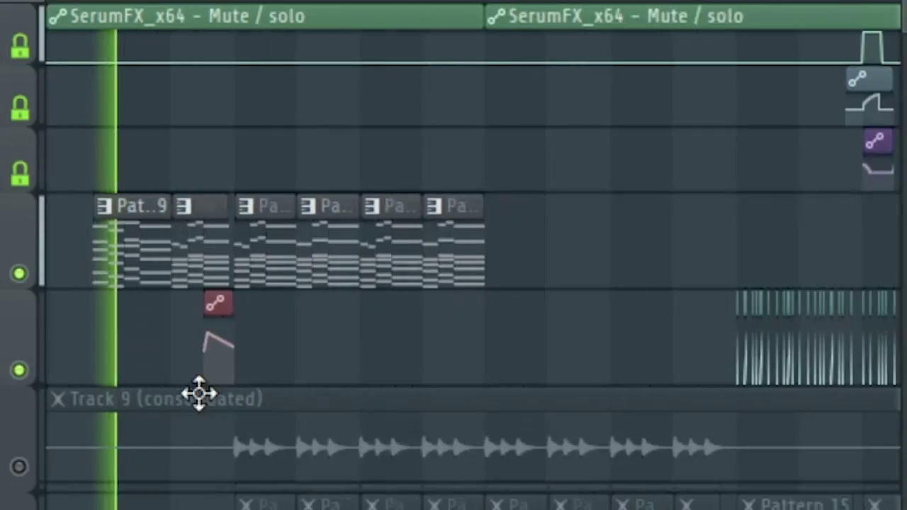
scroll(228, 393, "up", 3)
scroll(166, 390, "left", 3)
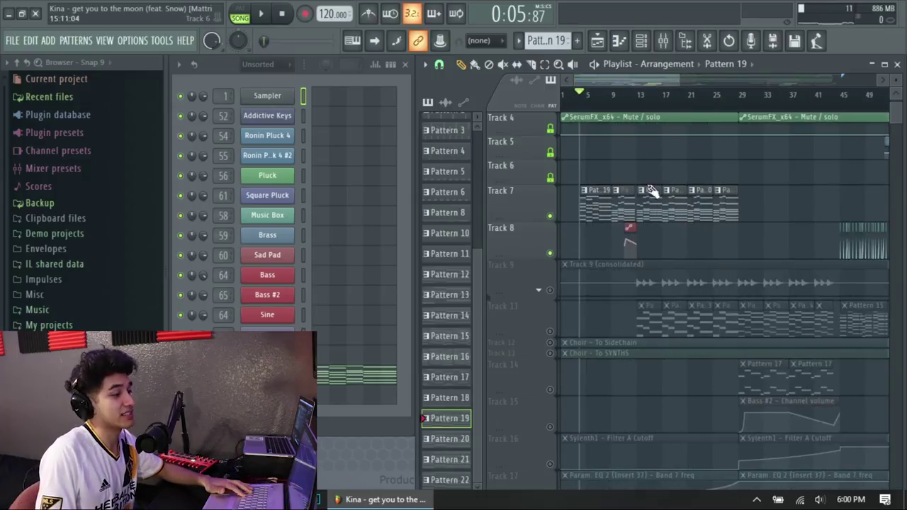
Step: Solo Track 9 and play its consolidated audio clip from around bar 13
scroll(582, 239, "down", 4)
right_click(551, 179)
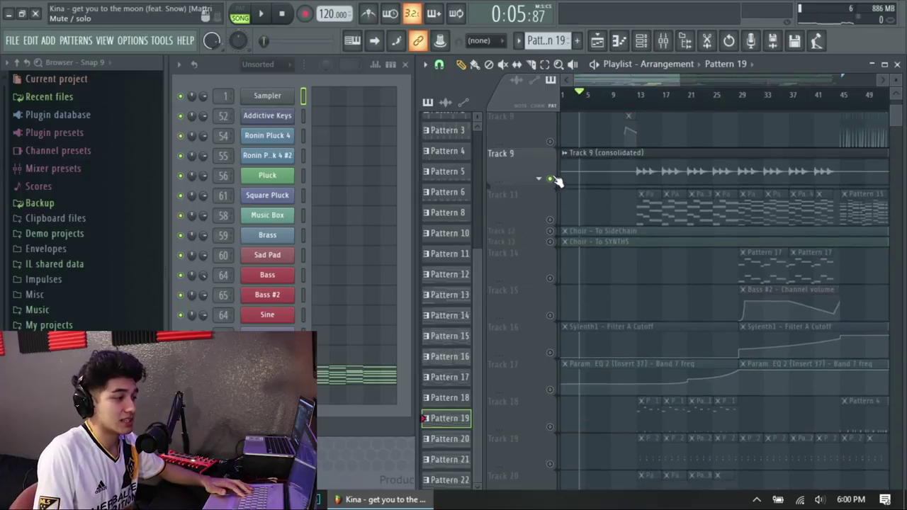
scroll(660, 173, "up", 3)
key("space")
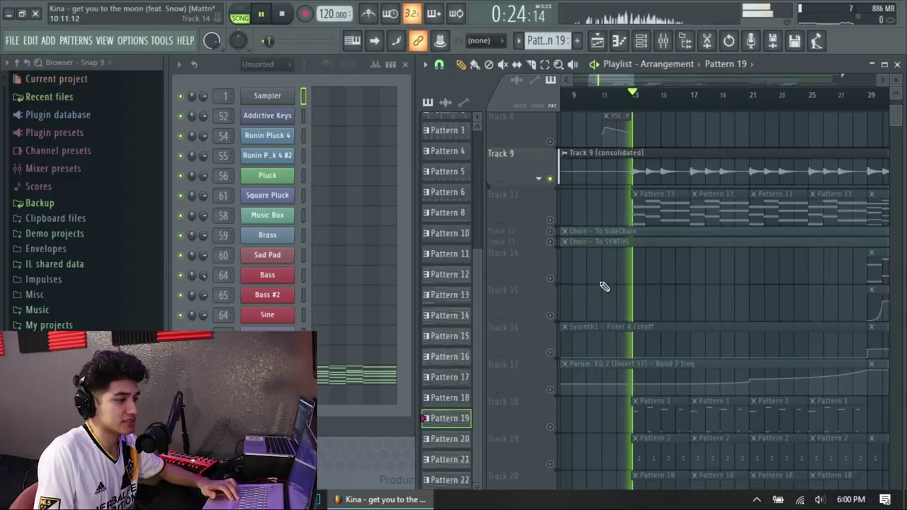
scroll(673, 310, "up", 2)
scroll(673, 310, "down", 3)
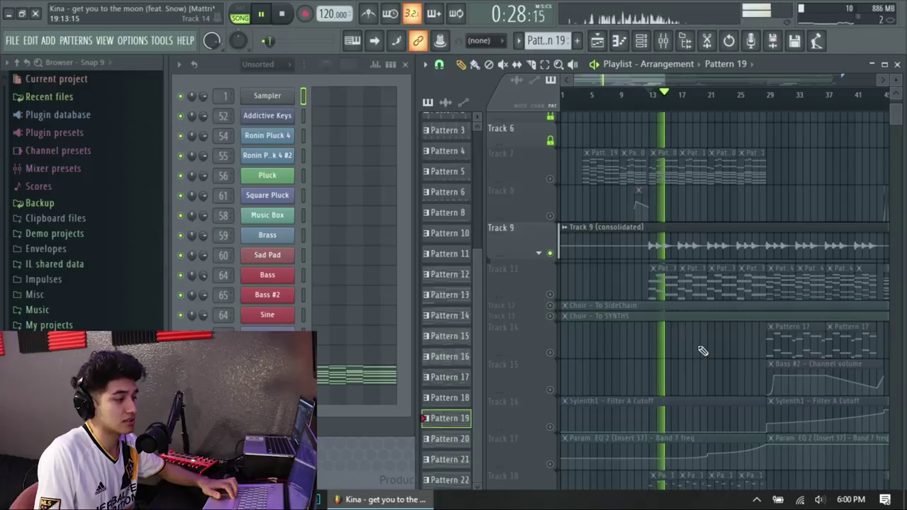
scroll(690, 345, "up", 2)
Step: Play the Pattern 13 clips from around bar 13 with Tracks 11 and 14 enabled and the automation tracks locked on
scroll(669, 345, "up", 3)
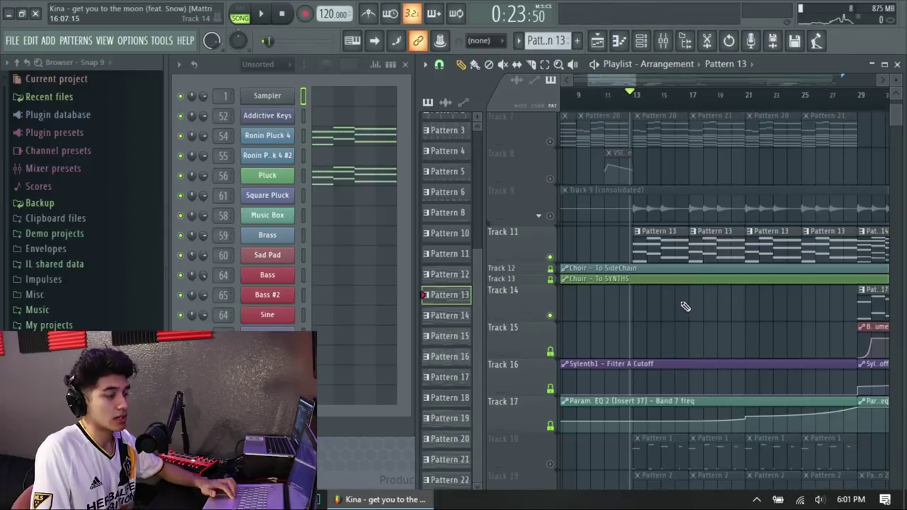
scroll(677, 295, "up", 2)
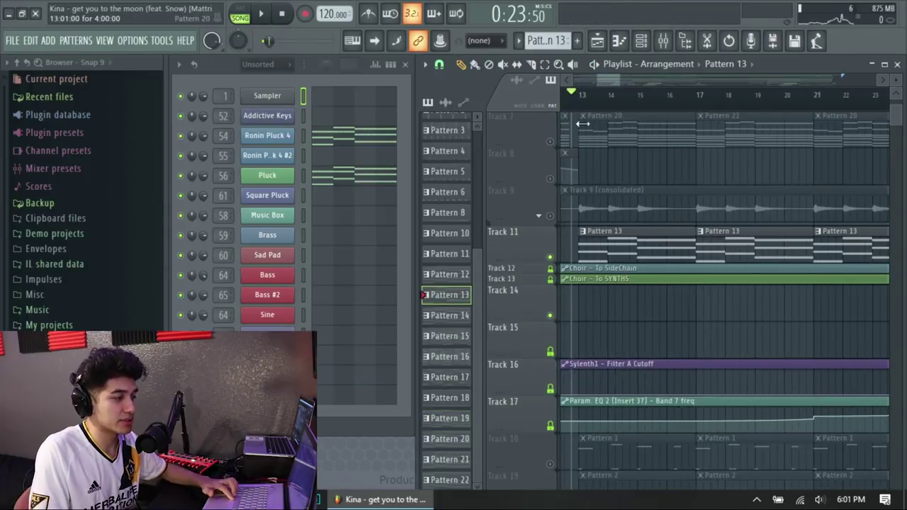
key("space")
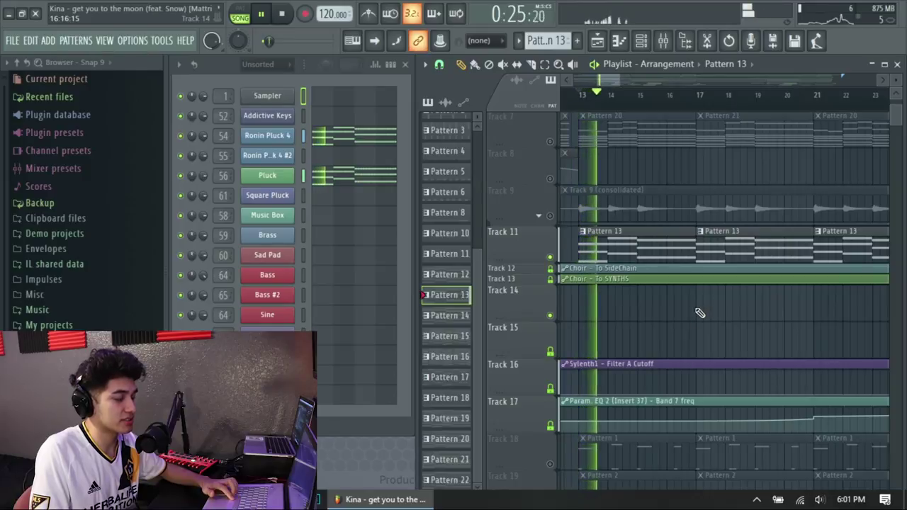
scroll(700, 307, "down", 2)
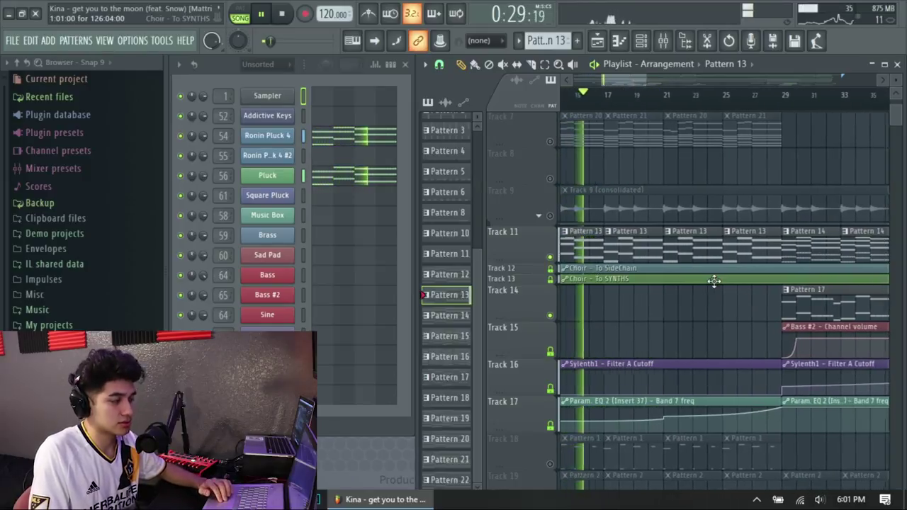
scroll(733, 301, "down", 1)
key("space")
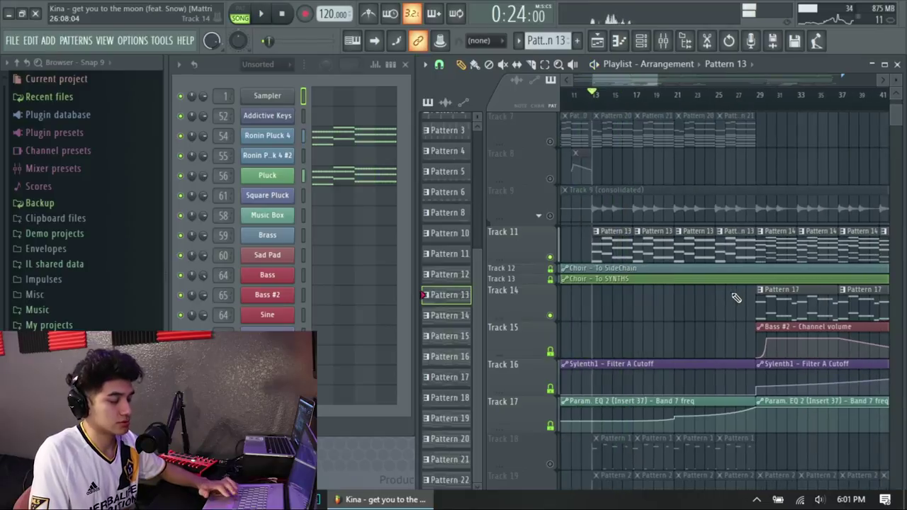
Step: Move the playback position to bar 29 and play the section with Patterns 14 and 17
left_click(761, 93)
scroll(790, 153, "right", 2)
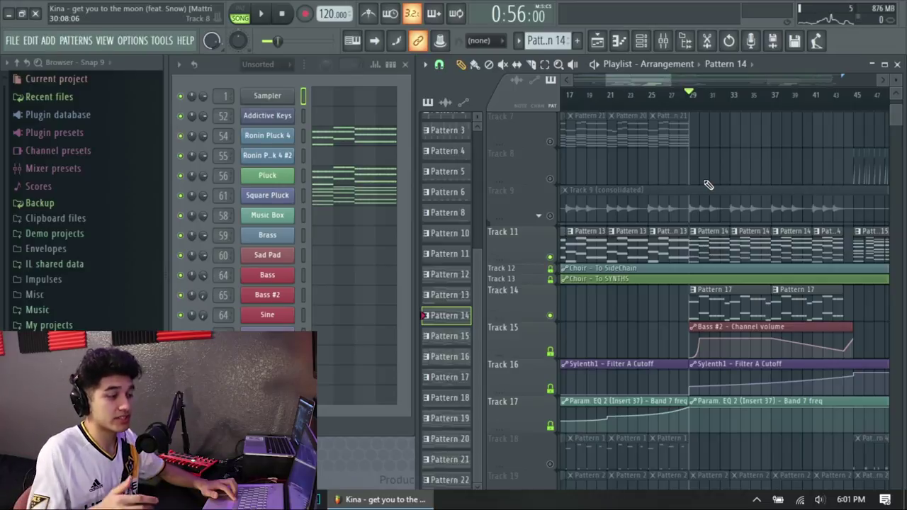
key("space")
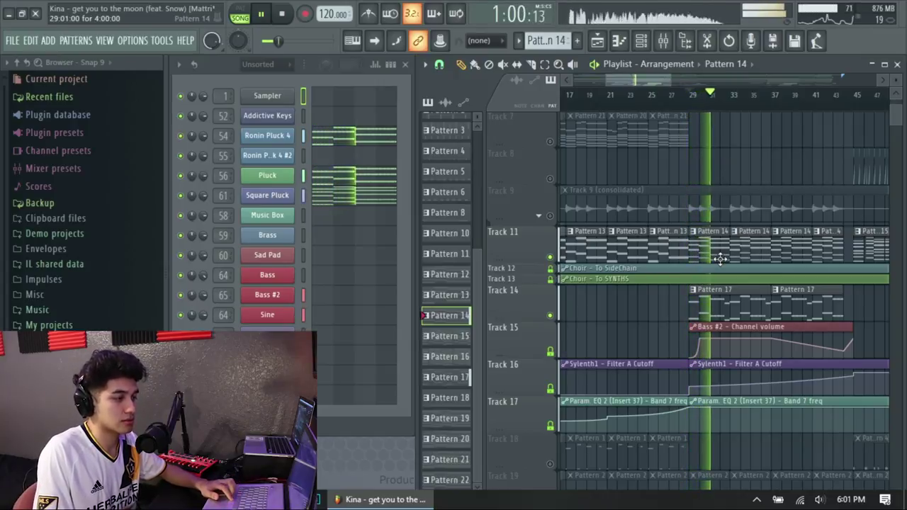
Step: Replay the Pattern 14 section from bar 29 with the Square Pluck channel muted
key("space")
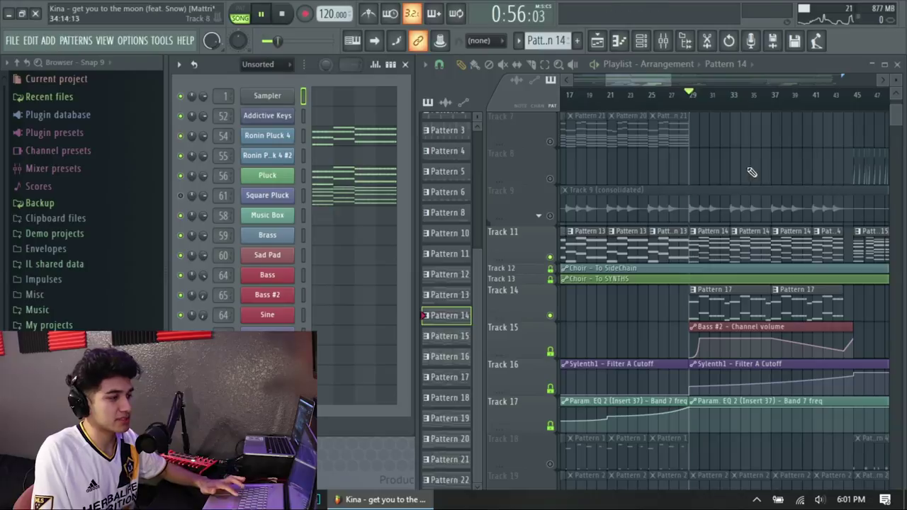
key("space")
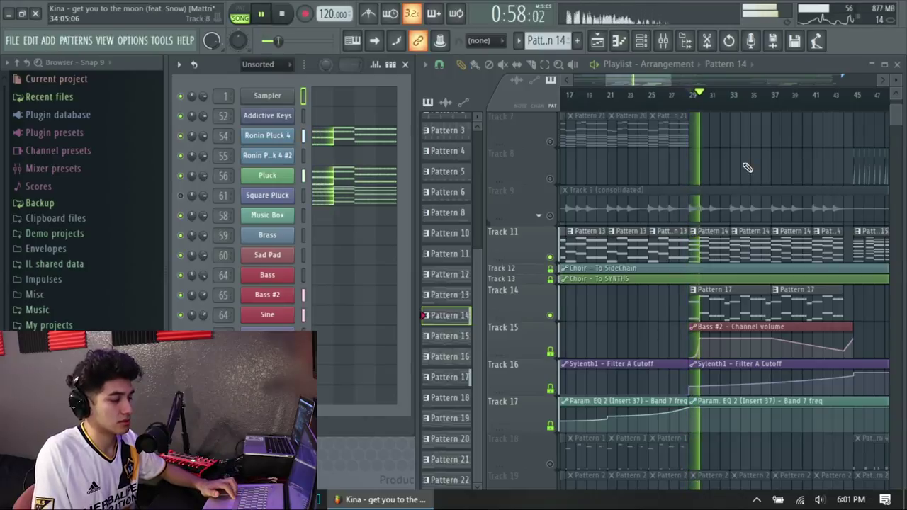
key("space")
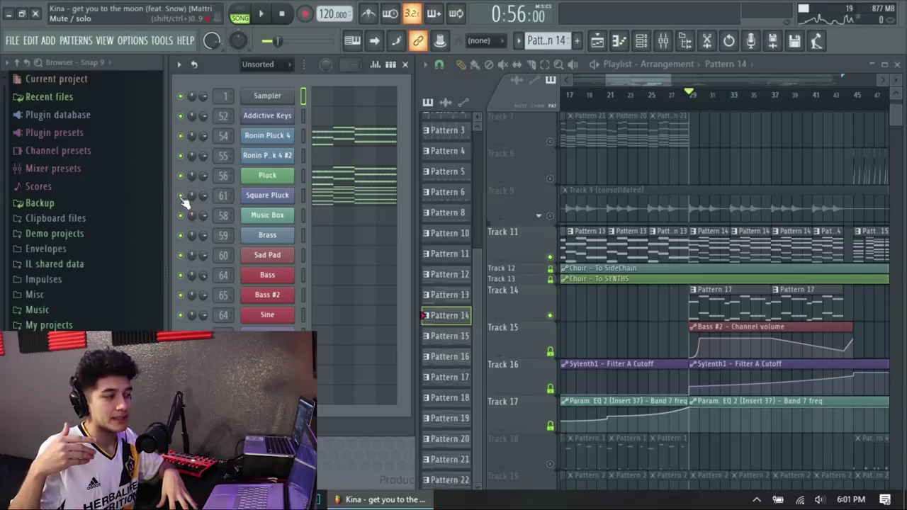
Step: Play the Pattern 14 section from bar 29 again with the Square Pluck channel enabled
key("space")
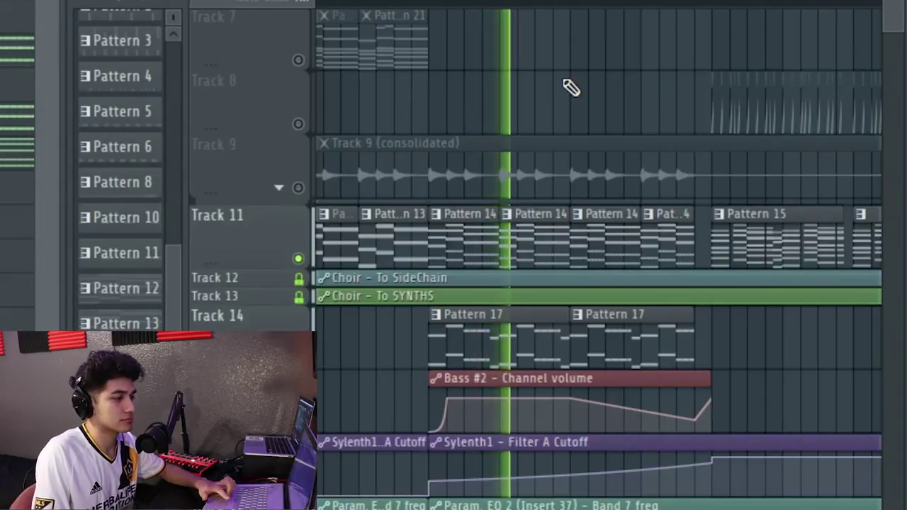
scroll(570, 88, "down", 1)
scroll(570, 88, "down", 1)
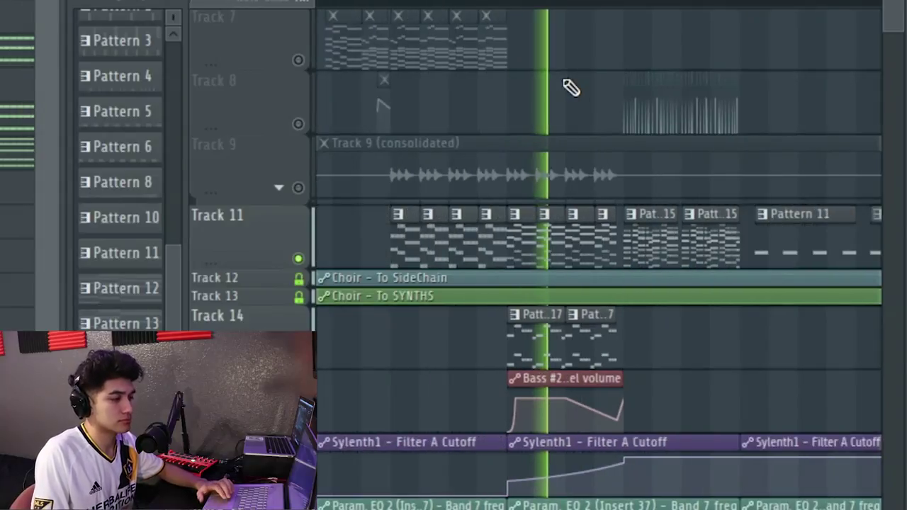
scroll(573, 86, "up", 1)
scroll(574, 81, "up", 1)
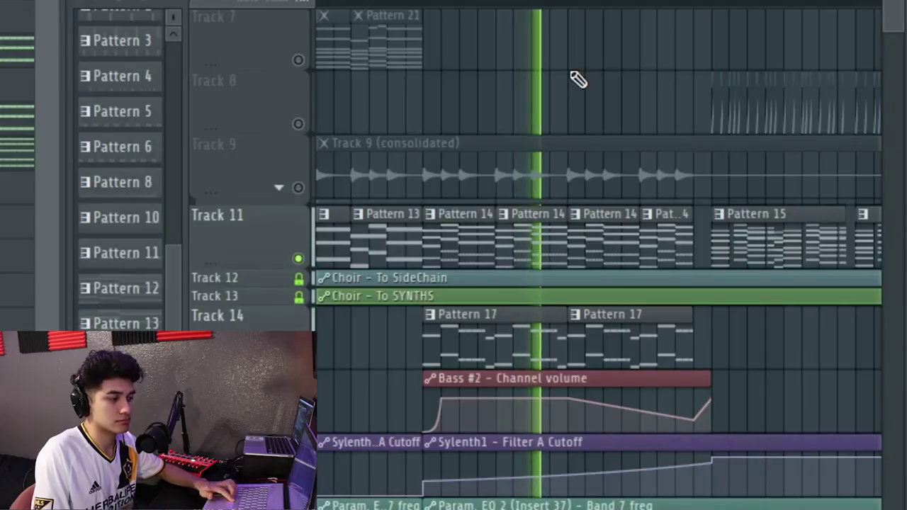
scroll(614, 63, "down", 1)
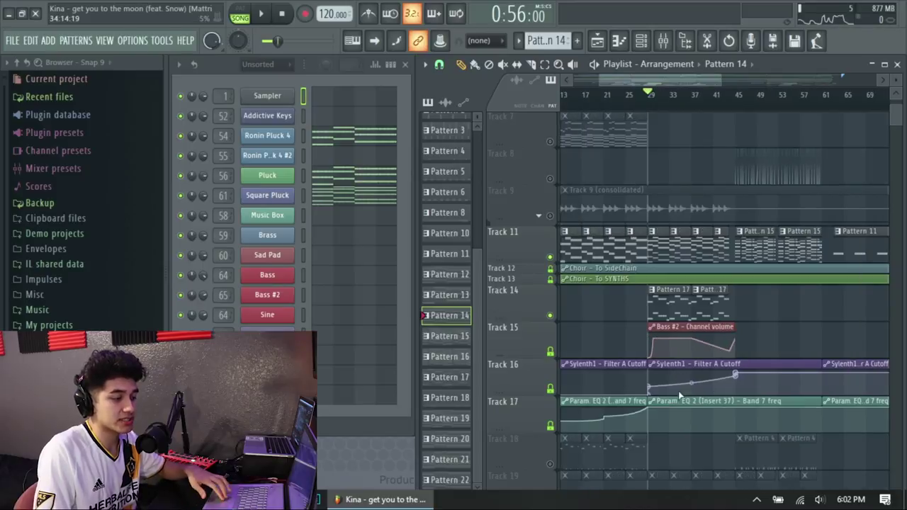
Step: Play the falling part of the Bass #2 channel volume automation from bar 37, skipping ahead to bar 41
scroll(630, 376, "up", 1)
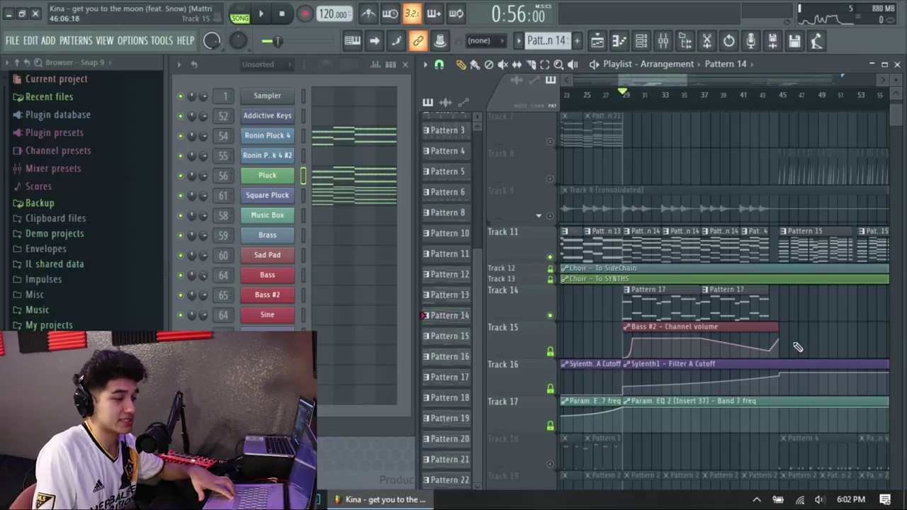
scroll(765, 276, "up", 2)
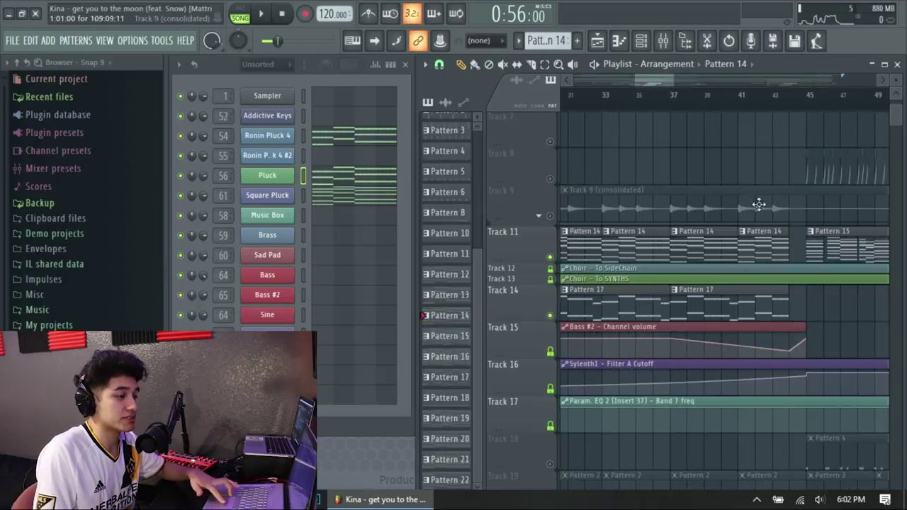
scroll(737, 103, "down", 1)
left_click(700, 100)
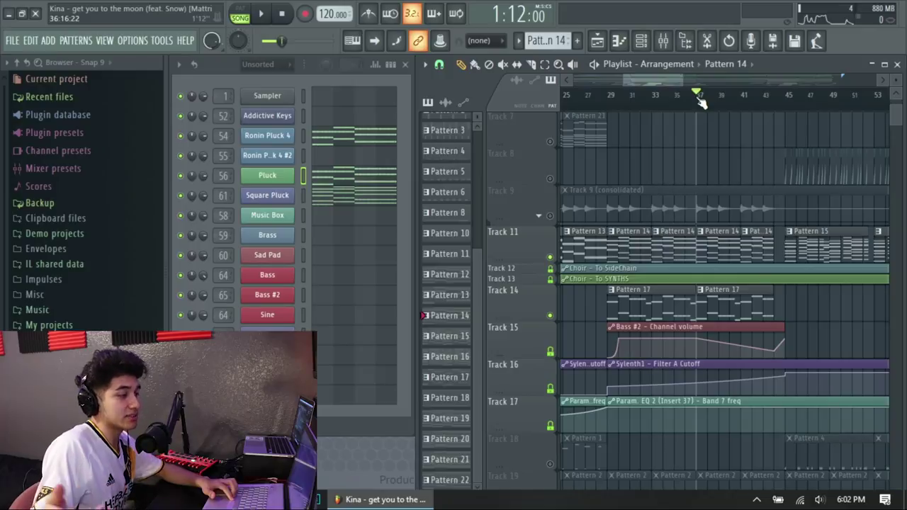
key("space")
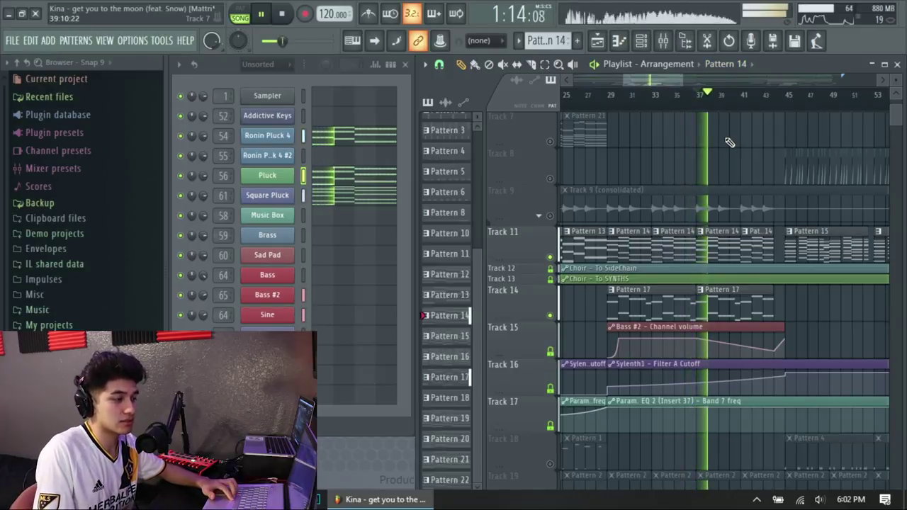
left_click(744, 97)
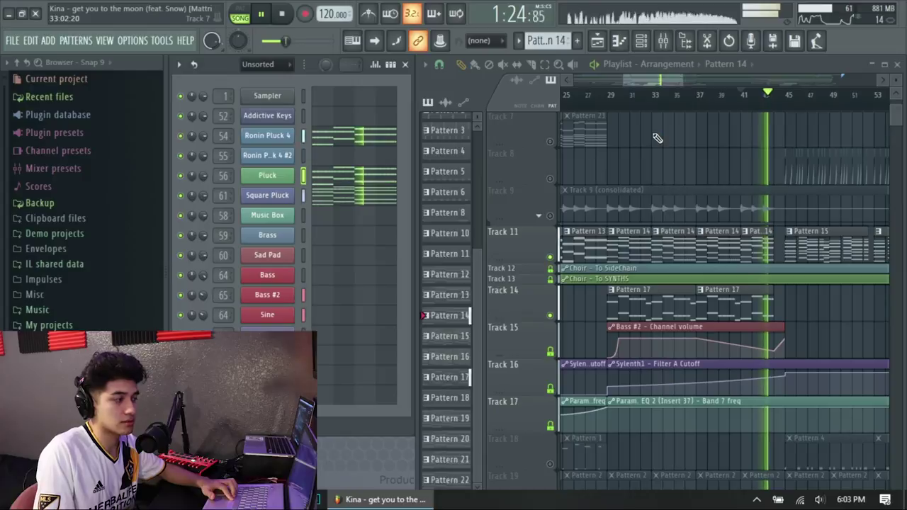
Step: Isolate Track 14 with its locked automation tracks and play its Pattern 17 bass clips from bar 29
scroll(741, 147, "down", 3)
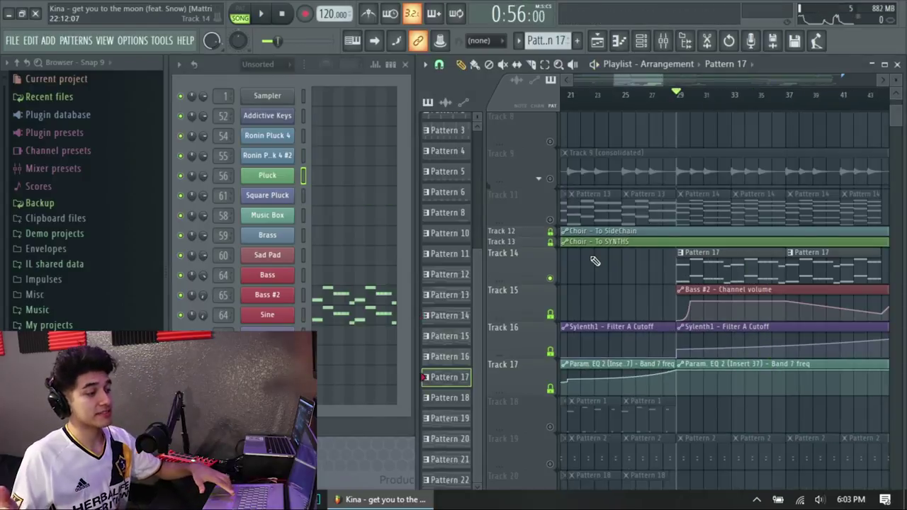
key("space")
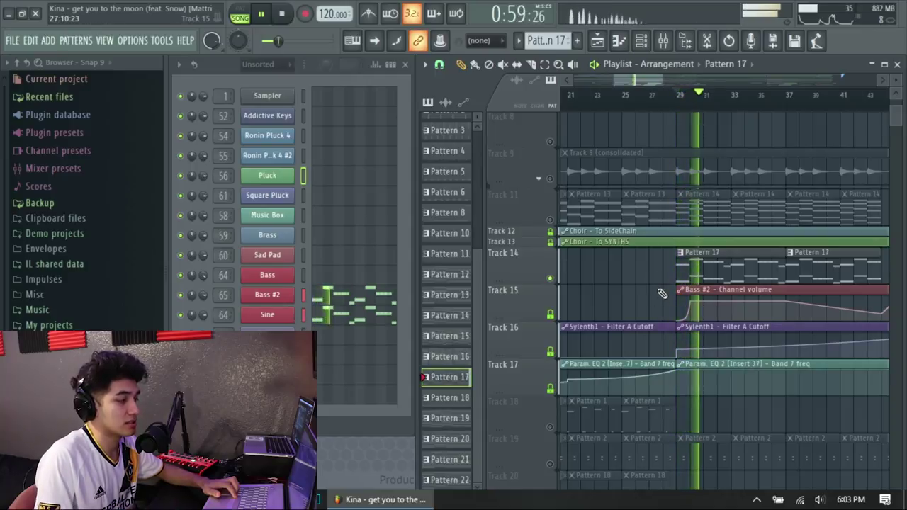
scroll(661, 293, "down", 6)
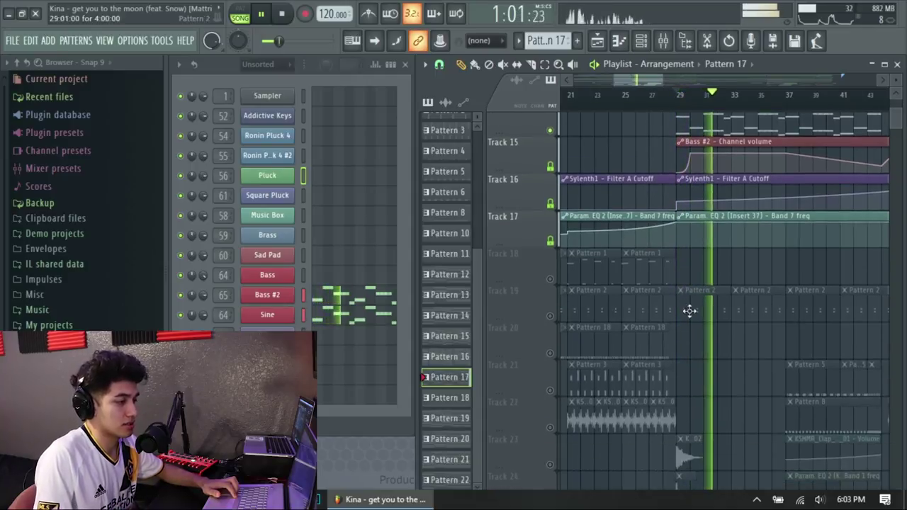
key("space")
Step: Examine the impact, cymbal transition and sub drop samples around bar 29 on Tracks 23 to 28
scroll(709, 341, "down", 2)
scroll(705, 347, "up", 3)
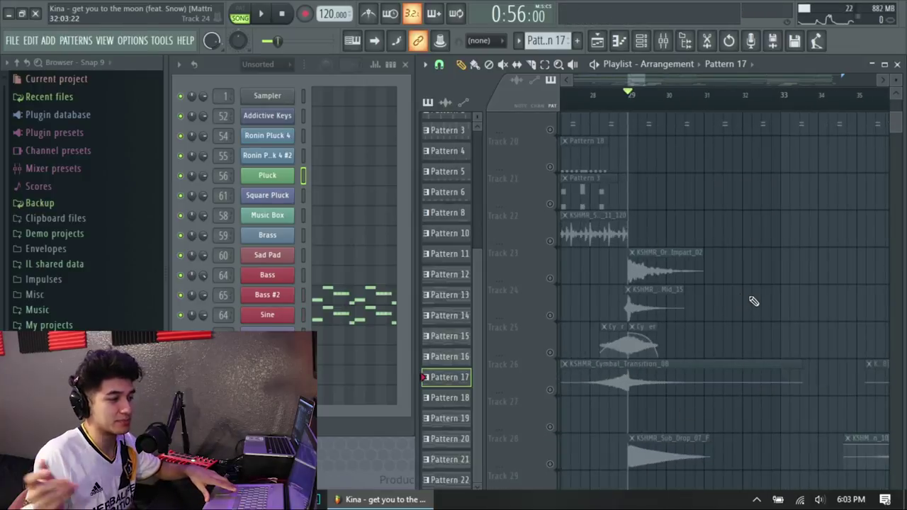
scroll(753, 301, "down", 3)
scroll(731, 380, "up", 7)
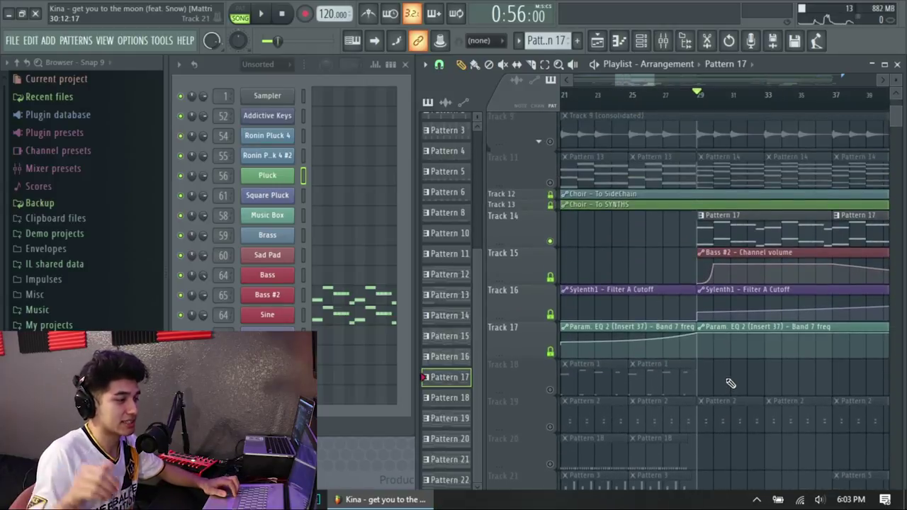
scroll(731, 383, "up", 2)
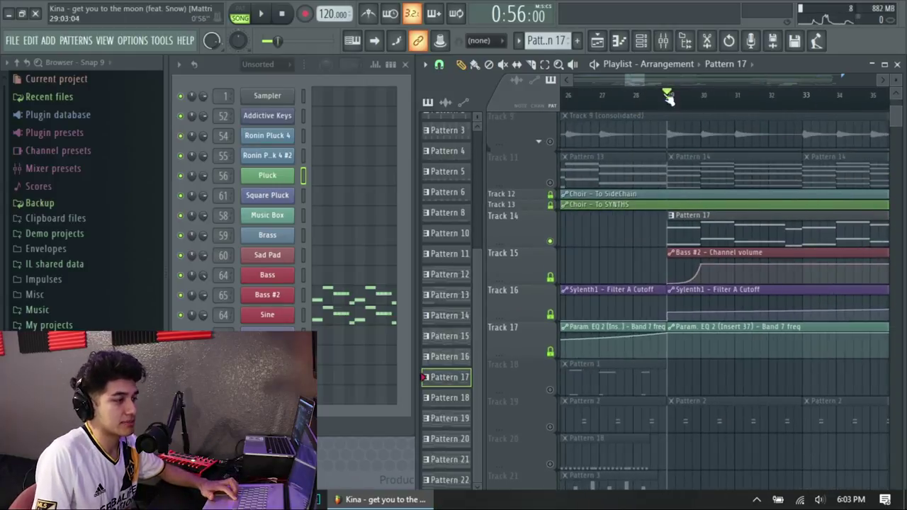
Step: Isolate the drum clips on Tracks 18 to 21 together with the locked automation tracks
left_click_drag(645, 78, 714, 130)
left_click_drag(691, 84, 666, 102)
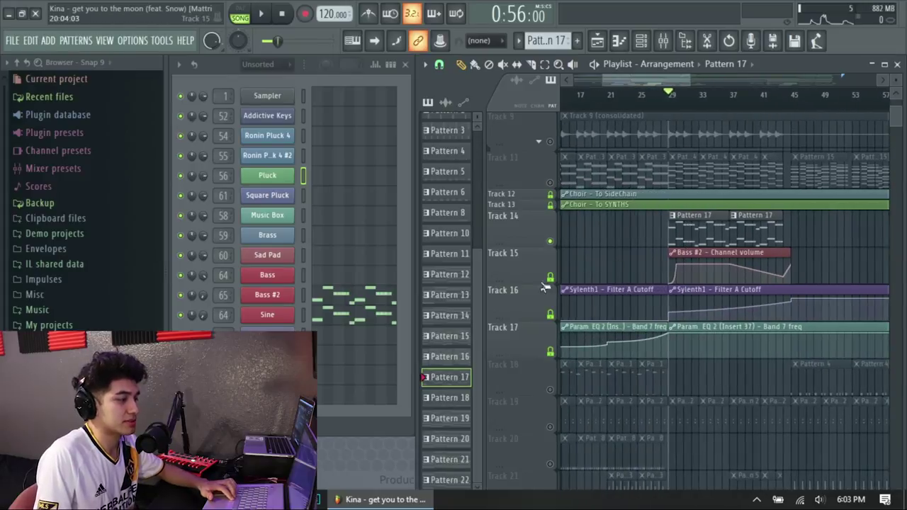
left_click_drag(622, 84, 592, 86)
scroll(554, 317, "down", 2)
right_click(551, 316)
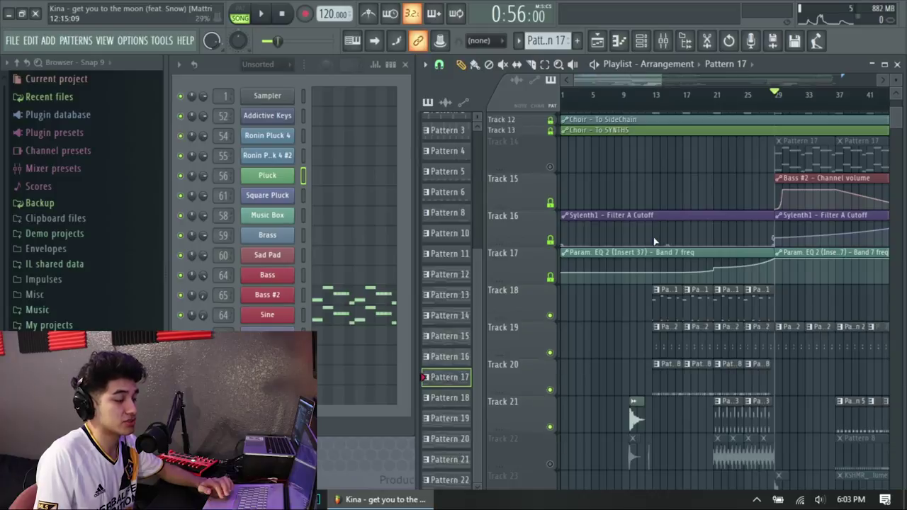
Step: Play the isolated drum tracks from bar 13 and show the channels used by Pattern 1
scroll(663, 103, "up", 3)
scroll(735, 259, "down", 2)
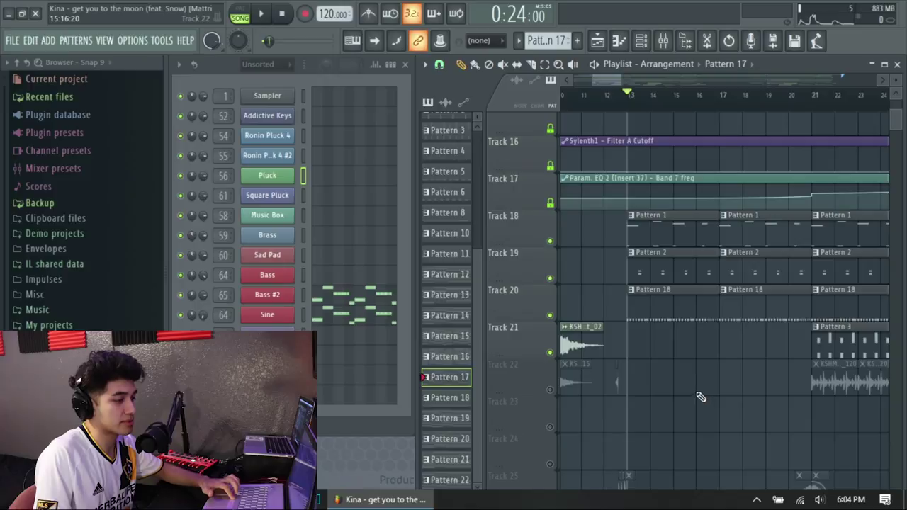
key("space")
scroll(702, 394, "down", 3)
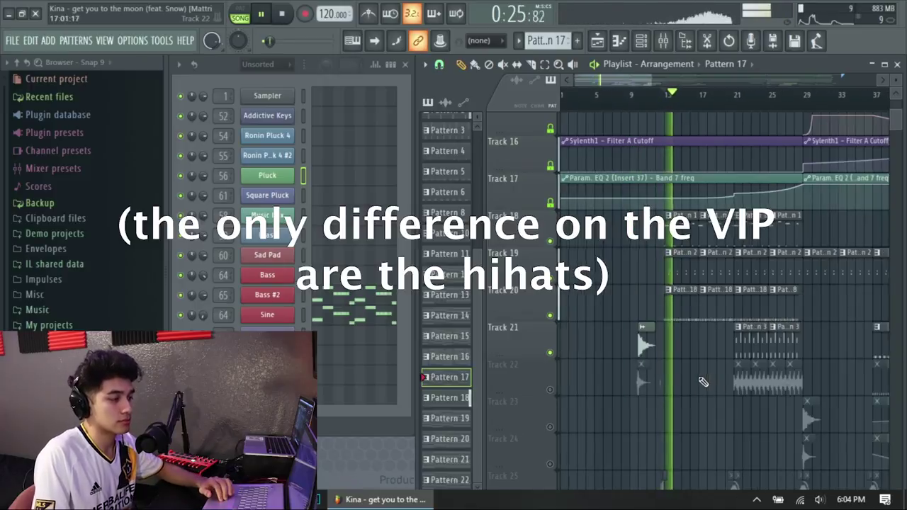
scroll(703, 383, "up", 3)
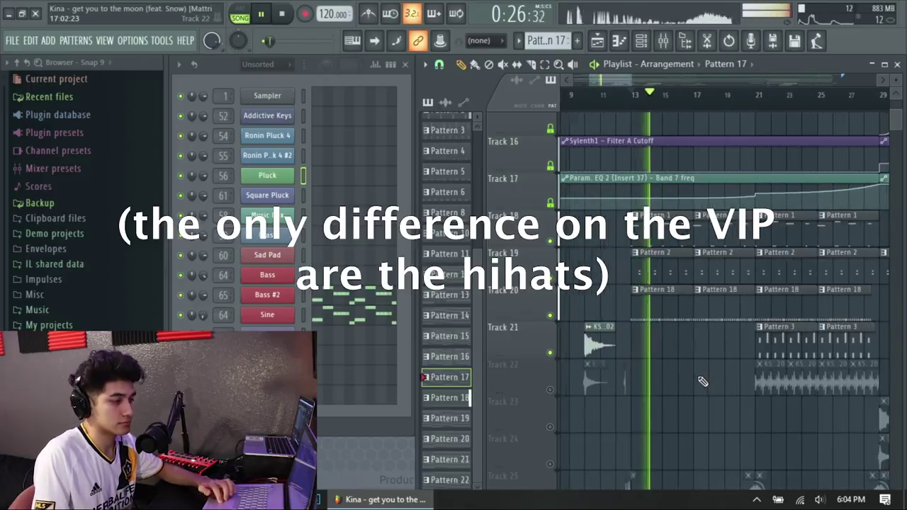
left_click(637, 219)
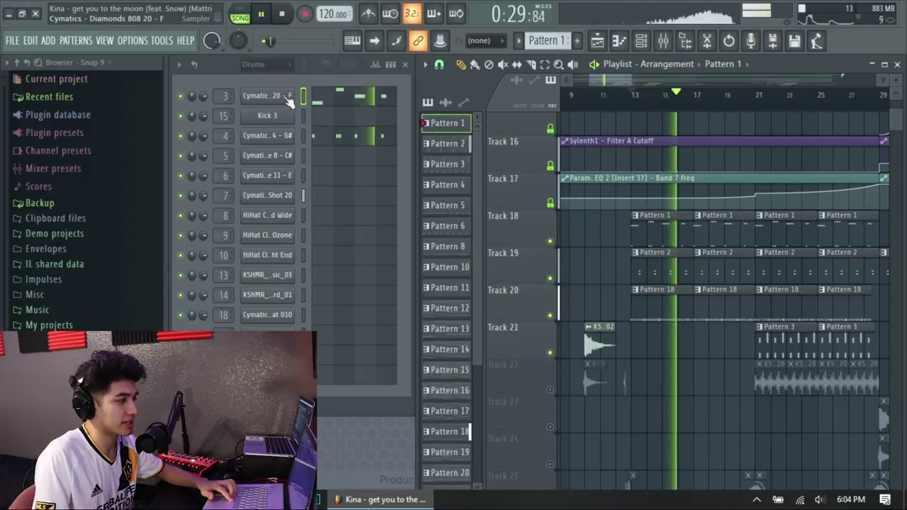
Step: Show Pattern 3's hi-hat channels at bar 21, and select the KSHMR_Shaker_Loop_11_120 clip on Track 22
scroll(638, 390, "down", 2)
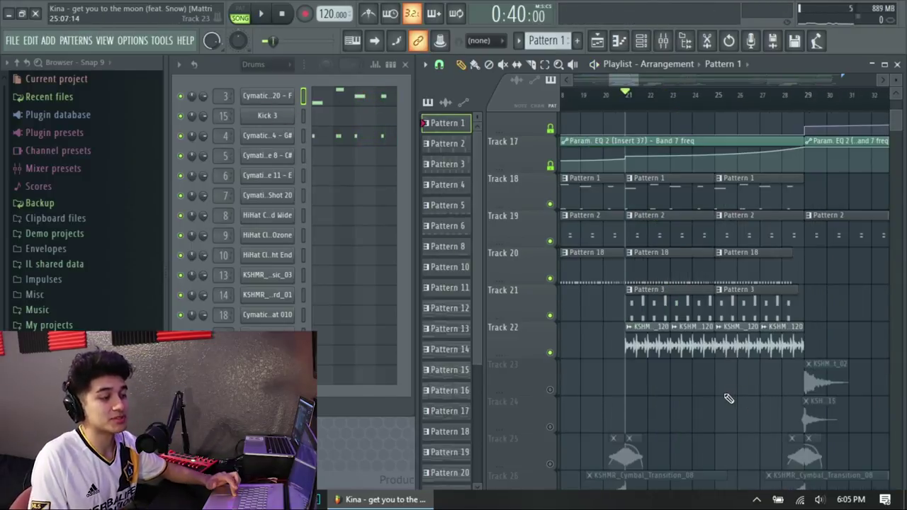
scroll(729, 399, "down", 2)
scroll(695, 330, "up", 2)
scroll(726, 360, "down", 2)
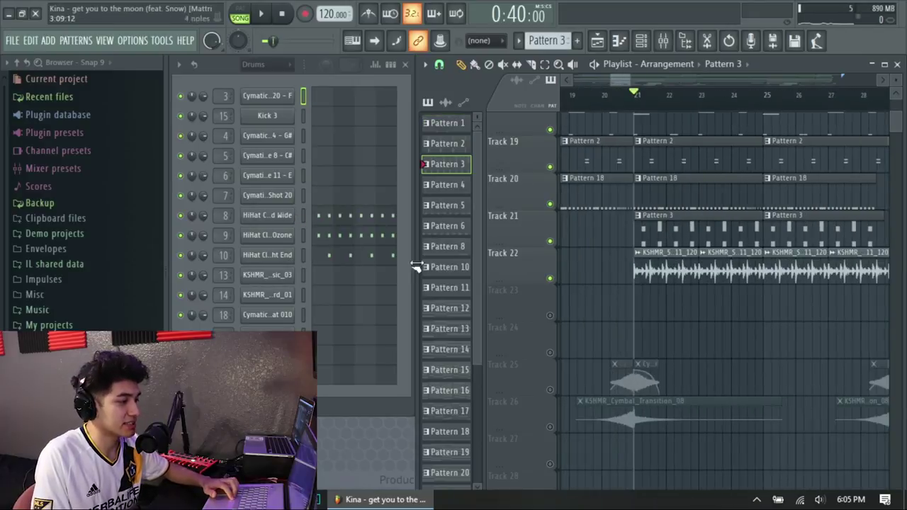
left_click(671, 282)
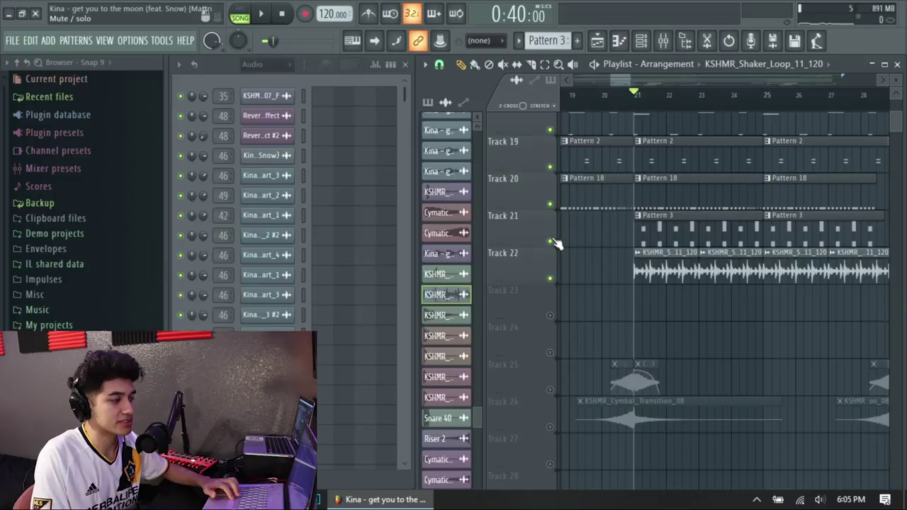
Step: Isolate Tracks 21 and 22 and play their hi-hats and shaker loop from bar 21
right_click(551, 242)
left_click(551, 278)
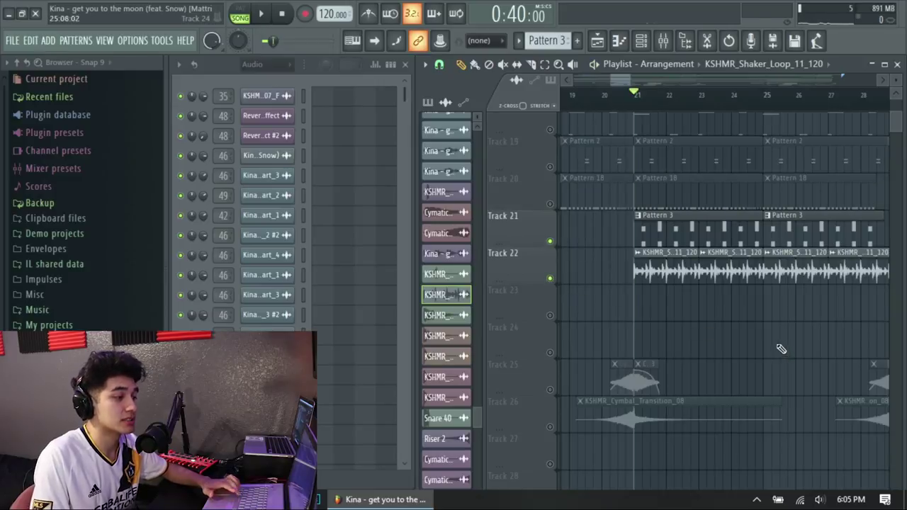
scroll(724, 350, "up", 2)
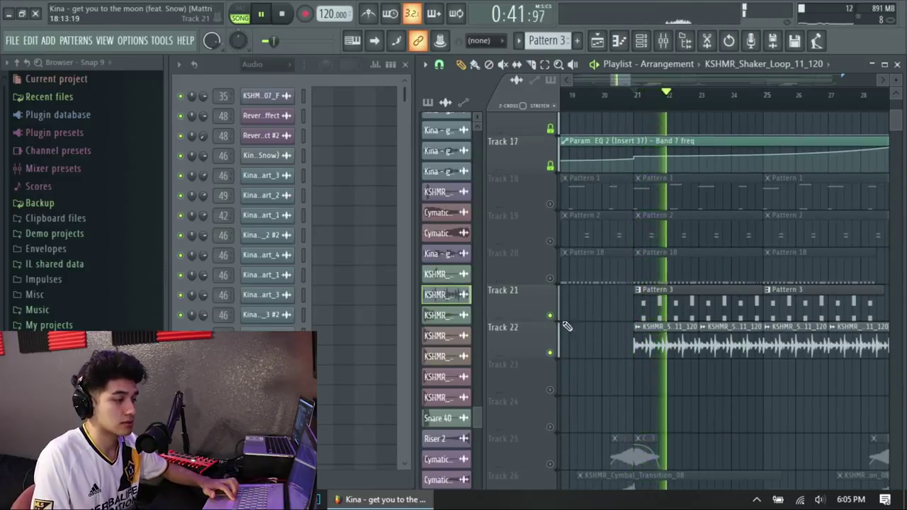
scroll(618, 347, "down", 2)
key("space")
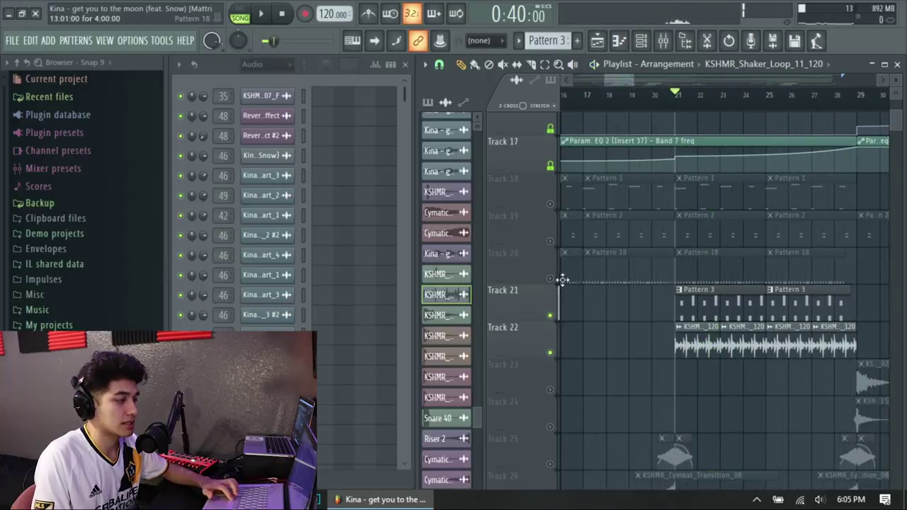
Step: Re-enable Tracks 18, 19 and 20 and play the full drum layer from bar 21
left_click(548, 275)
left_click(550, 241)
left_click(551, 204)
key("space")
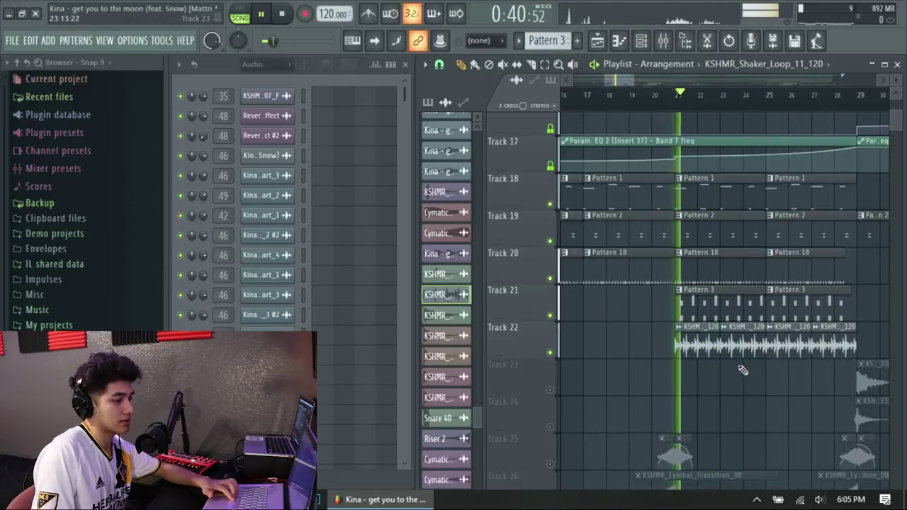
scroll(745, 355, "down", 1)
scroll(741, 326, "down", 4)
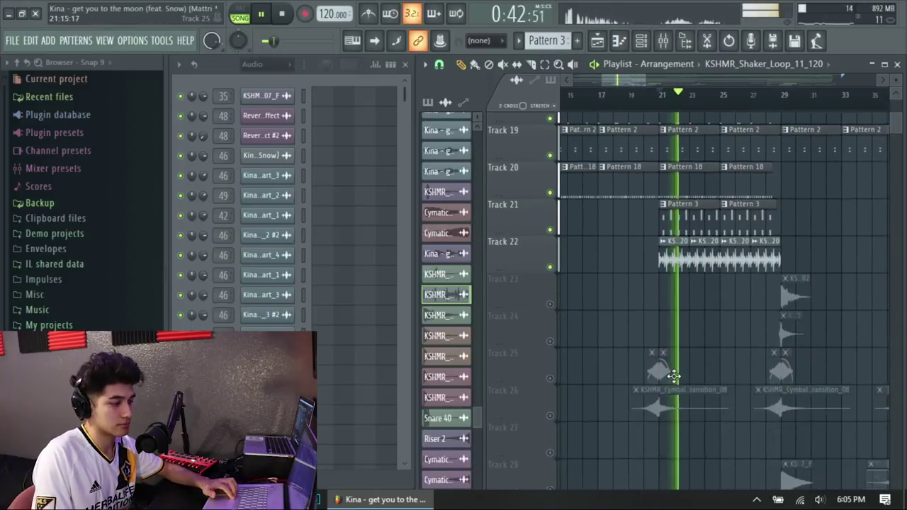
scroll(738, 305, "down", 2)
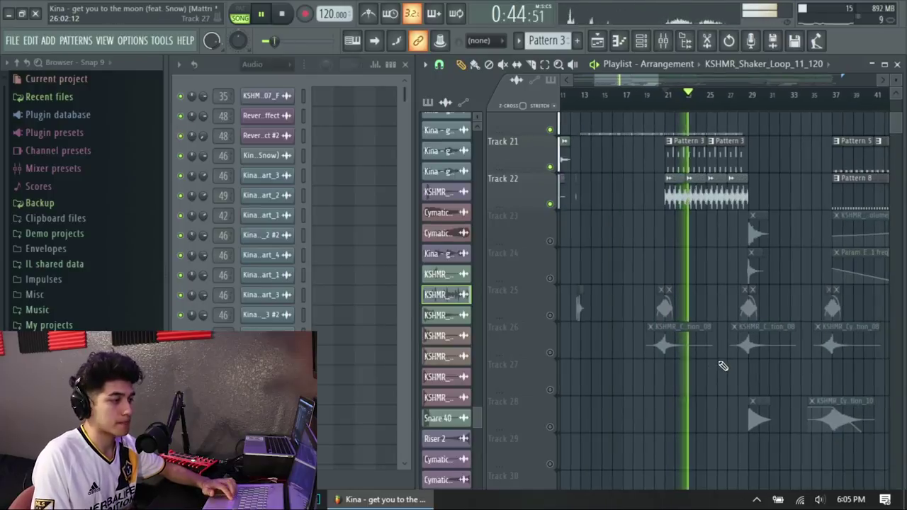
scroll(726, 378, "up", 2)
scroll(726, 377, "up", 1)
scroll(702, 377, "up", 2)
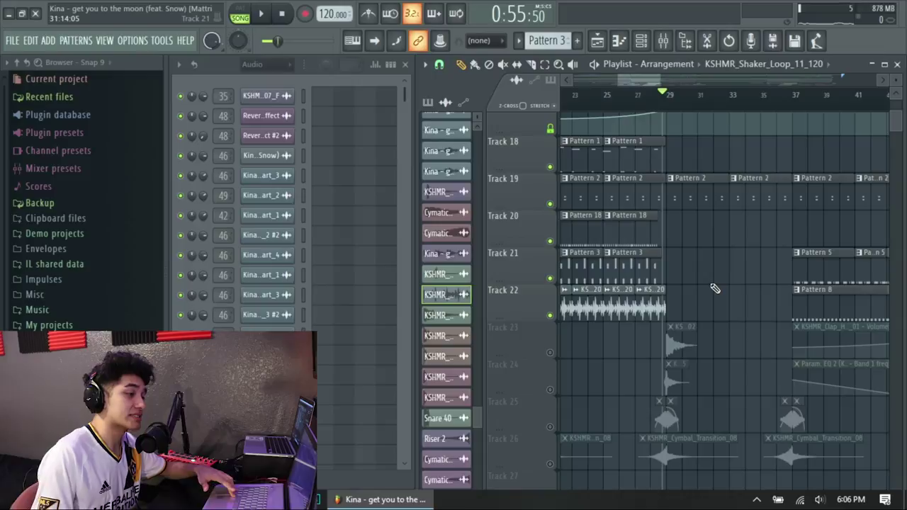
Step: Enable the impact and cymbal transition clips on Tracks 23 to 26 alongside the drum tracks
scroll(709, 256, "down", 4)
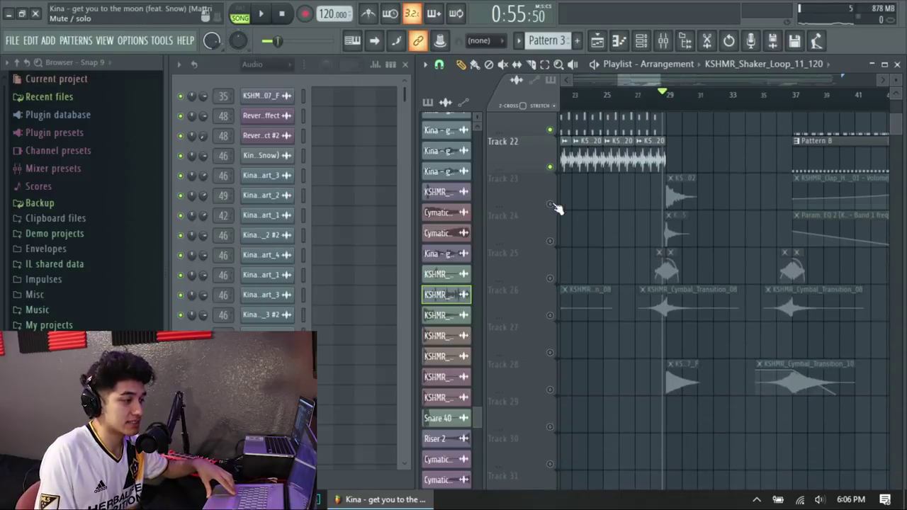
left_click(551, 315)
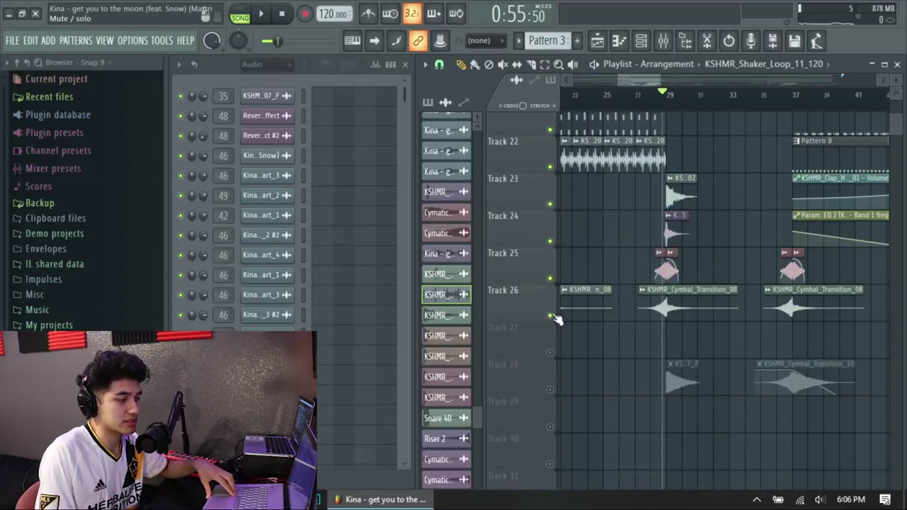
left_click(551, 316)
left_click(551, 316)
scroll(556, 298, "up", 4)
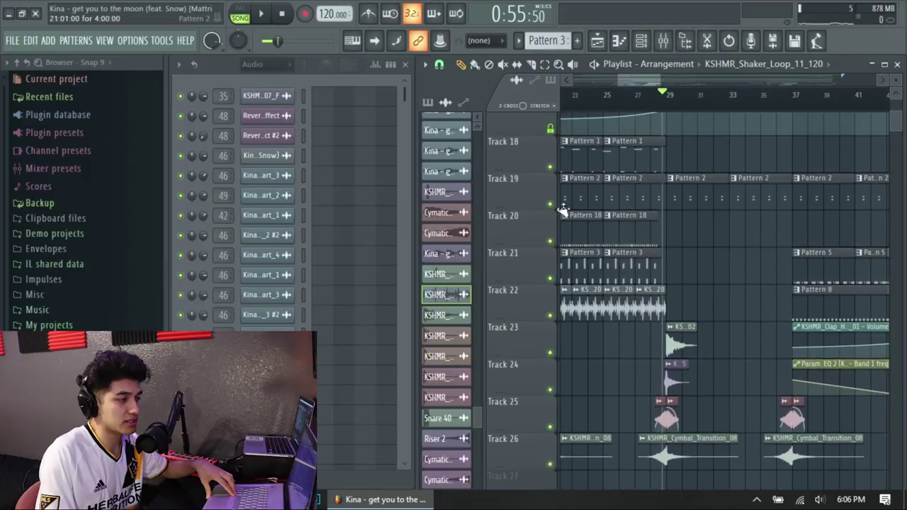
Step: Show Pattern 2's channels and play the drum and effects tracks from just before bar 29
left_click(685, 199)
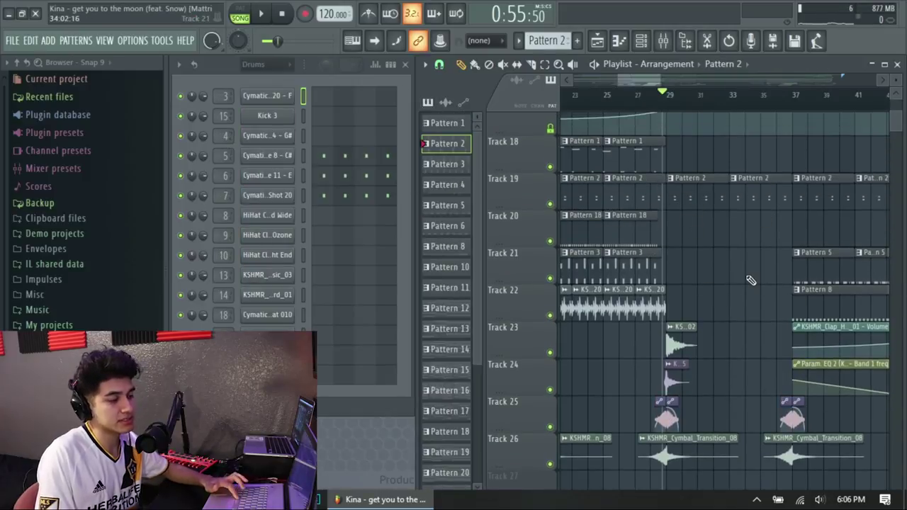
scroll(748, 281, "up", 4)
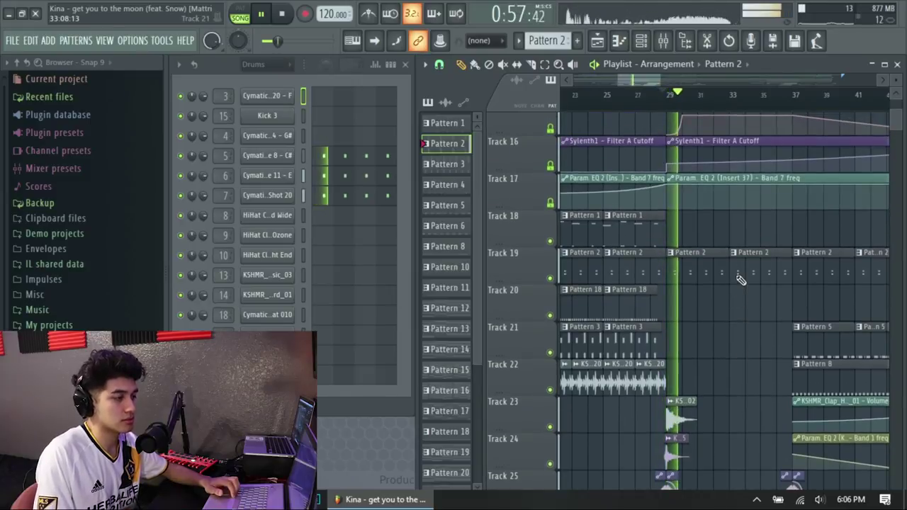
scroll(723, 348, "down", 5)
scroll(733, 304, "up", 9)
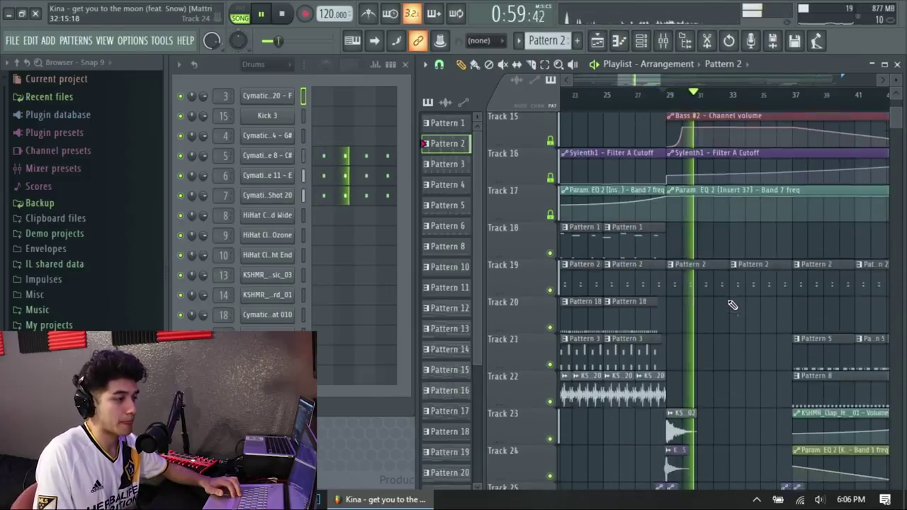
key("space")
Step: Play the full arrangement from just before bar 29 with the vocal, melodic, bass and drum tracks all enabled
scroll(557, 284, "up", 1)
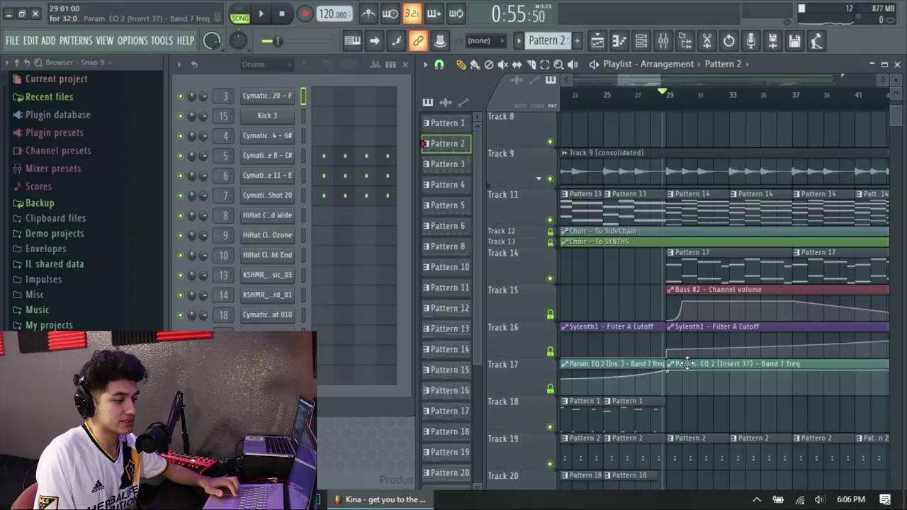
scroll(711, 336, "down", 2)
scroll(715, 327, "up", 5)
key("space")
scroll(727, 296, "down", 2)
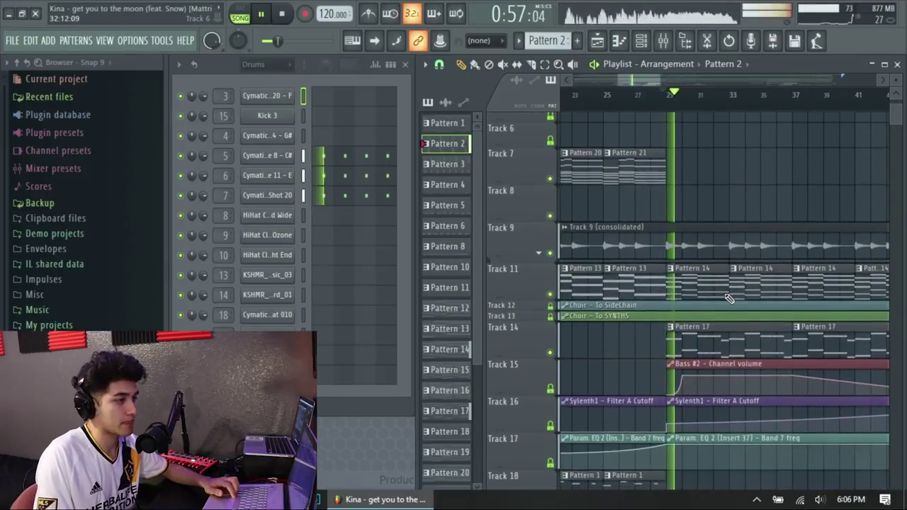
scroll(726, 291, "up", 2)
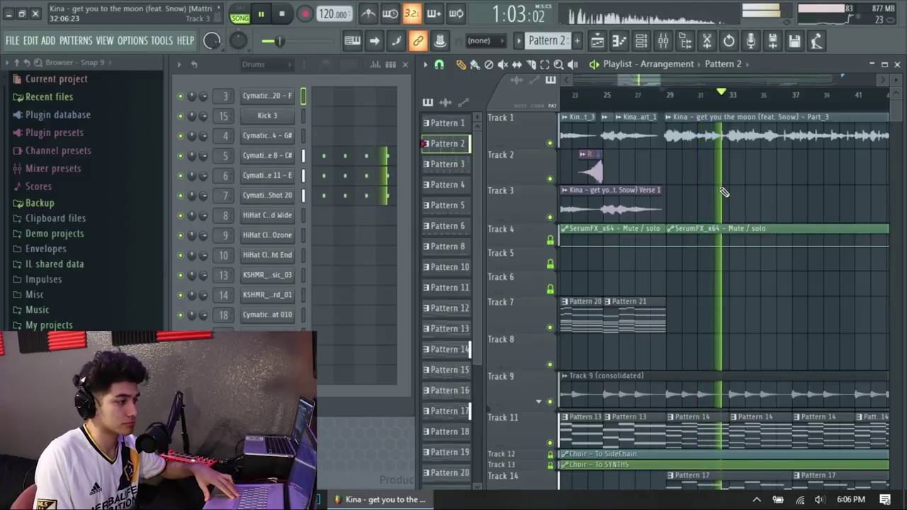
key("space")
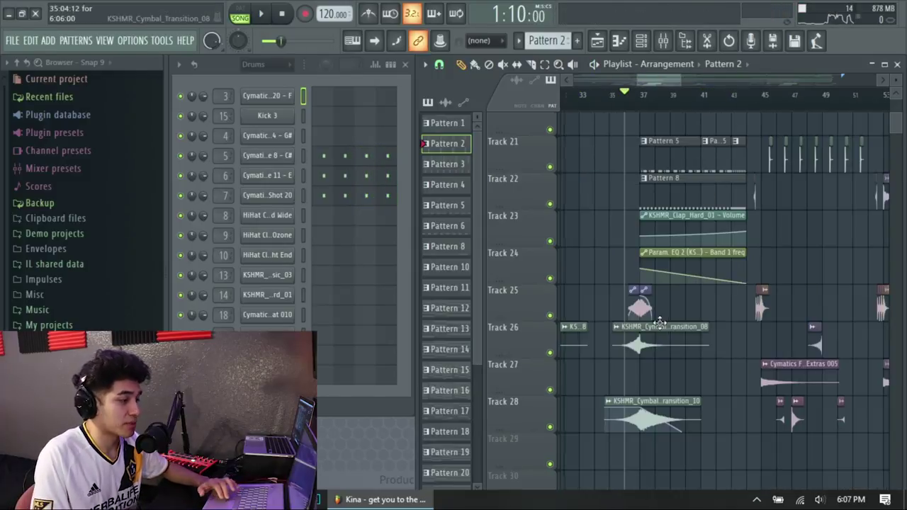
Step: Examine the build-up clips around bar 37 and show the channels used by Pattern 5 on Track 21
scroll(661, 324, "down", 3)
scroll(593, 308, "up", 1)
scroll(661, 284, "up", 6)
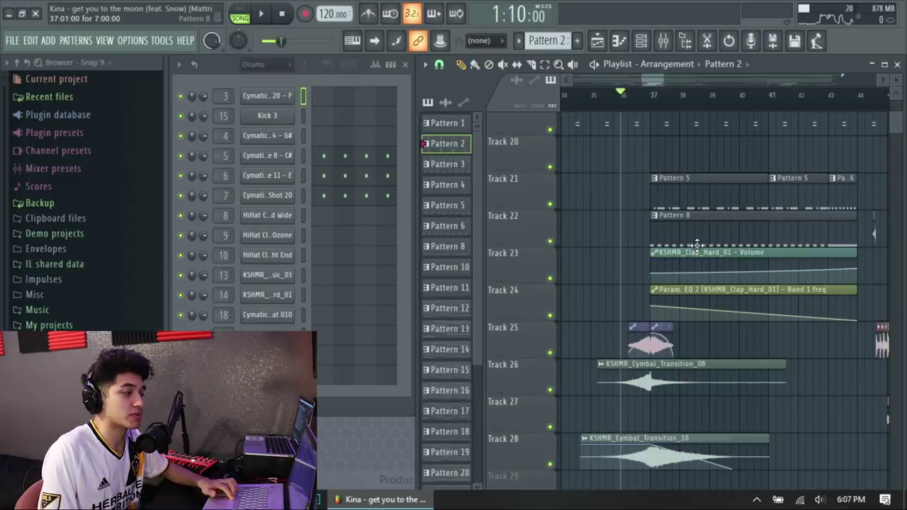
left_click(690, 242)
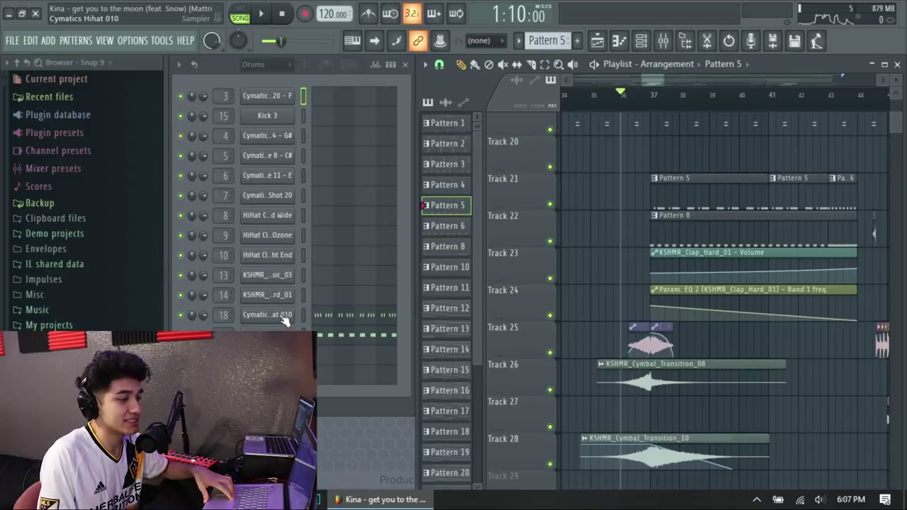
Step: Solo Track 21 and play from bar 36, adding Track 22 and the clap volume and EQ automation on Tracks 23 and 24
left_click(551, 205, "ctrl")
key("space")
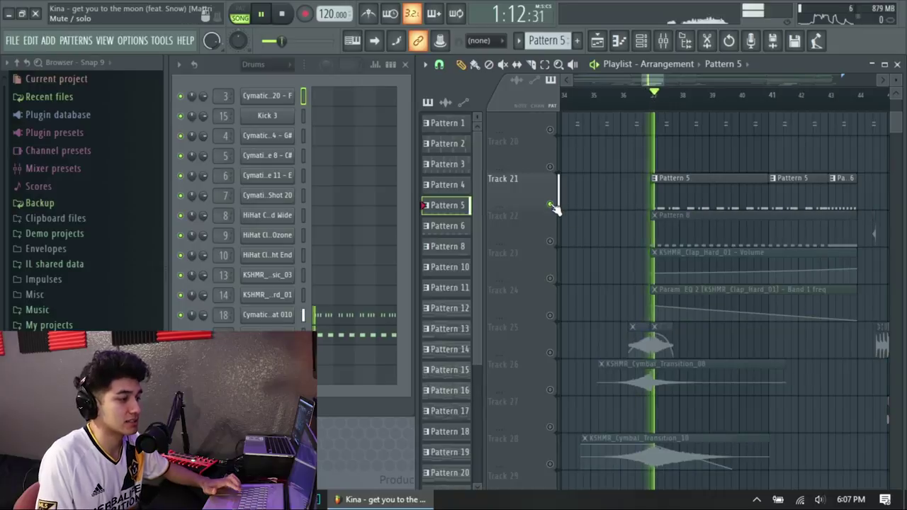
left_click(552, 242)
left_click(551, 279)
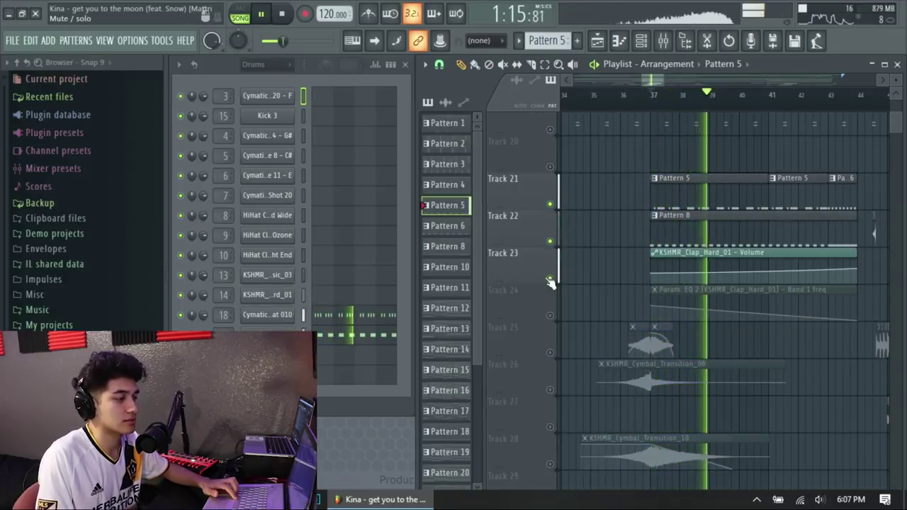
left_click(551, 316)
scroll(619, 279, "down", 2)
scroll(611, 282, "up", 2)
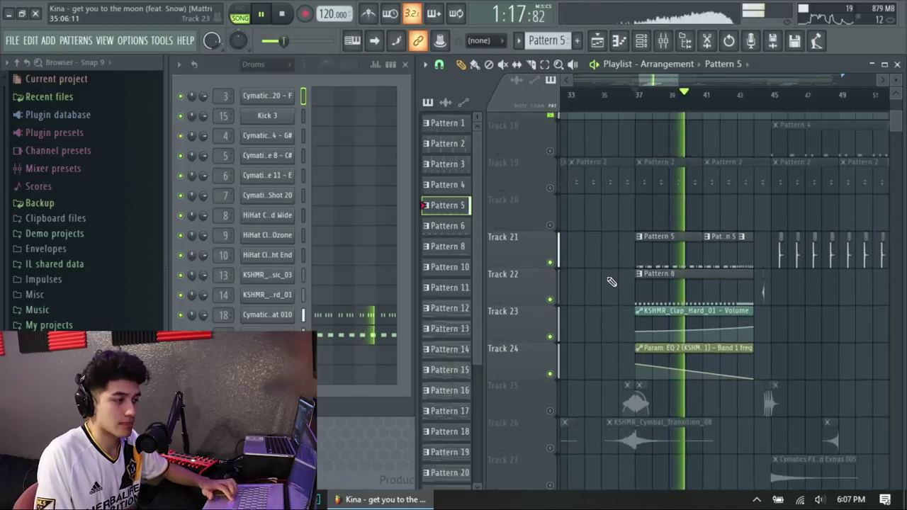
scroll(612, 282, "up", 5)
key("space")
Step: Re-enable the other tracks with the Track 1 vocal muted, and play the whole build-up from bar 36
left_click(551, 354, "ctrl")
left_click(551, 354, "ctrl")
scroll(608, 348, "up", 9)
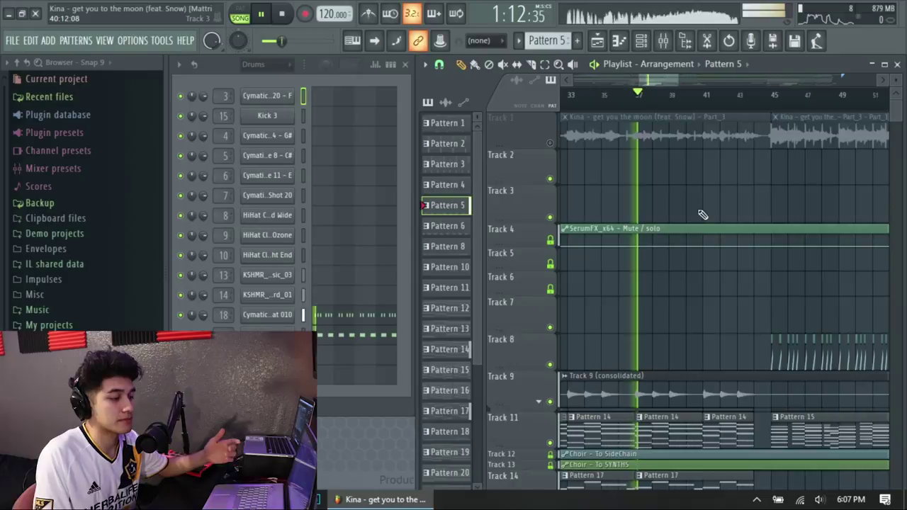
scroll(702, 215, "down", 16)
scroll(719, 324, "down", 2)
scroll(740, 338, "up", 3)
scroll(791, 301, "up", 3)
scroll(793, 303, "down", 2)
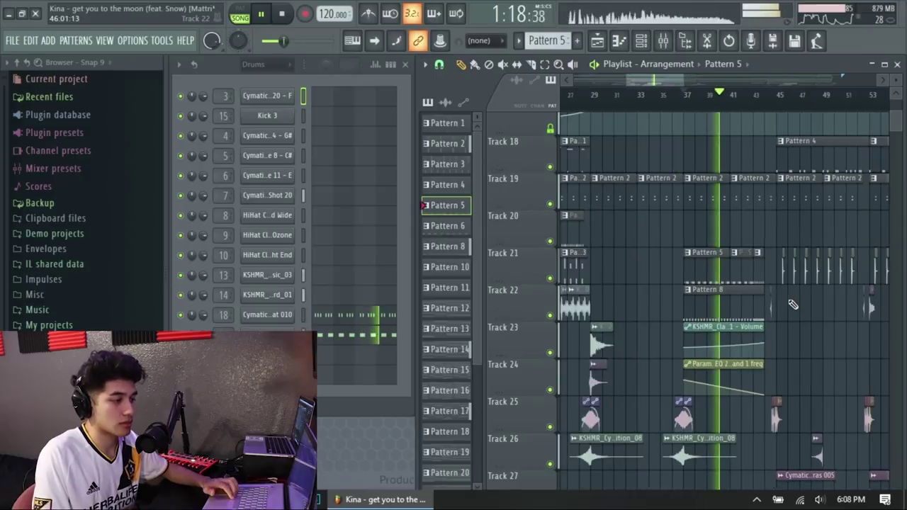
scroll(791, 300, "down", 2)
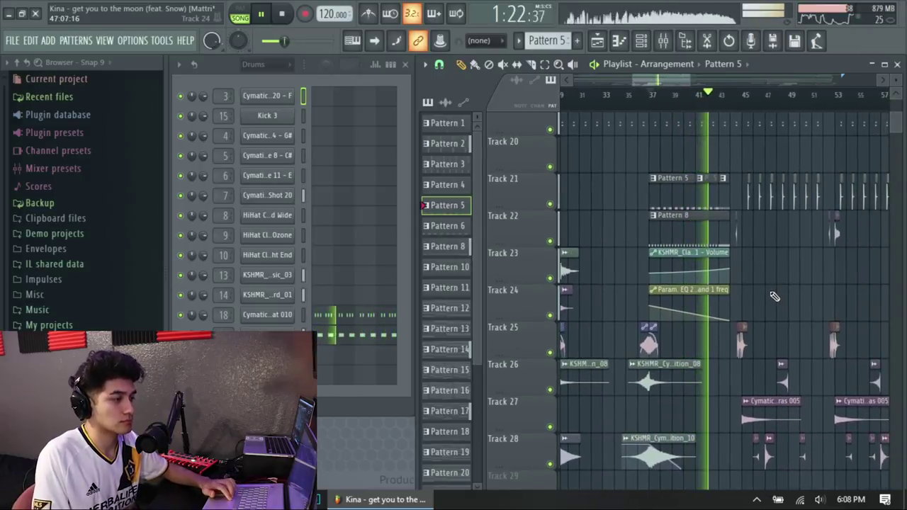
scroll(783, 296, "up", 4)
scroll(773, 298, "down", 2)
scroll(771, 298, "up", 2)
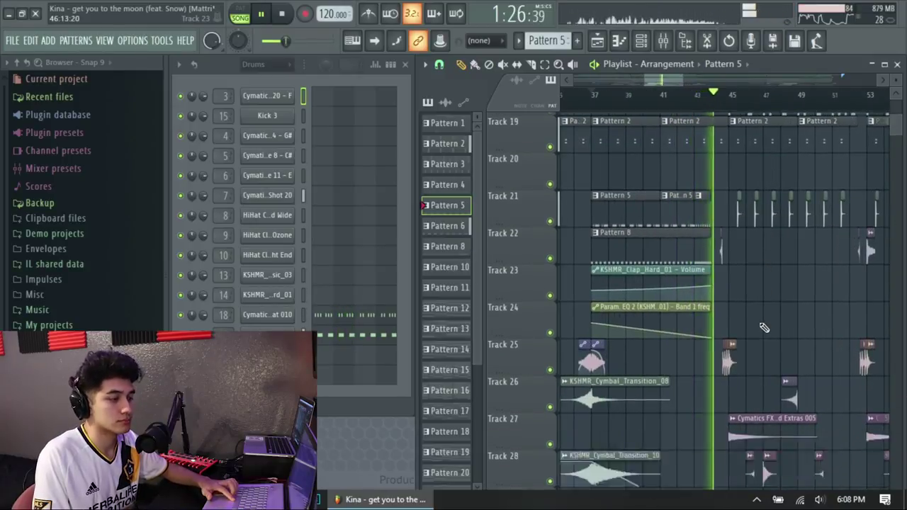
Step: Set the song position to bar 44 and check the sample settings of the KSHMR_Tom_Kit_08_03_Low clip on Track 25
scroll(763, 327, "down", 5)
scroll(764, 237, "up", 3)
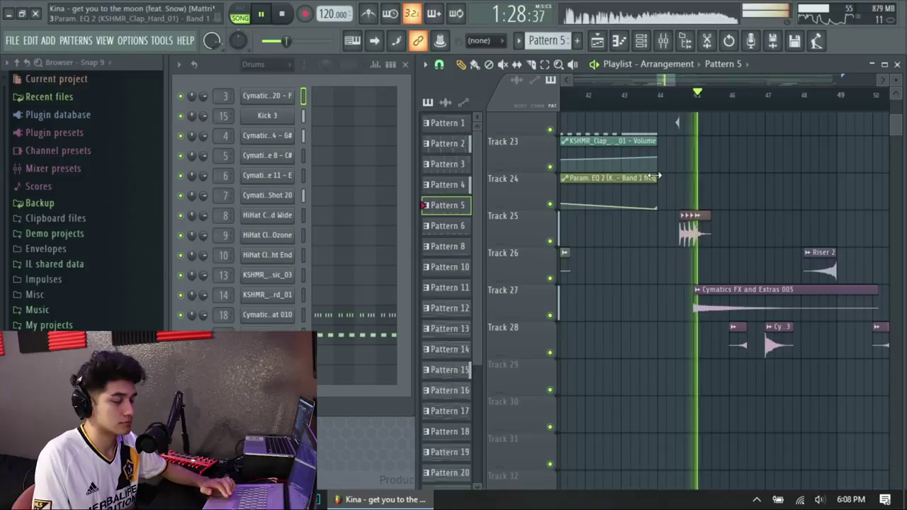
scroll(682, 193, "up", 2)
left_click(650, 95)
scroll(706, 272, "down", 4)
scroll(684, 205, "up", 3)
scroll(690, 212, "up", 5)
scroll(736, 282, "up", 1)
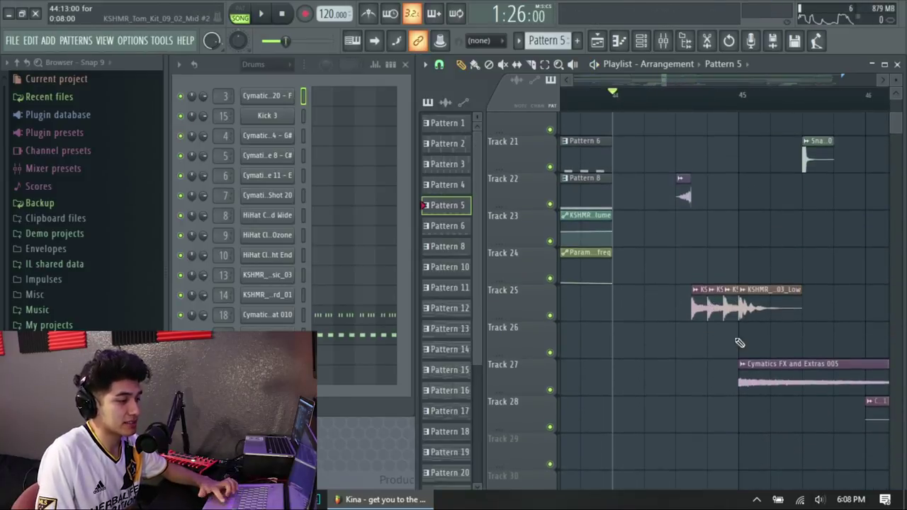
double_click(780, 308)
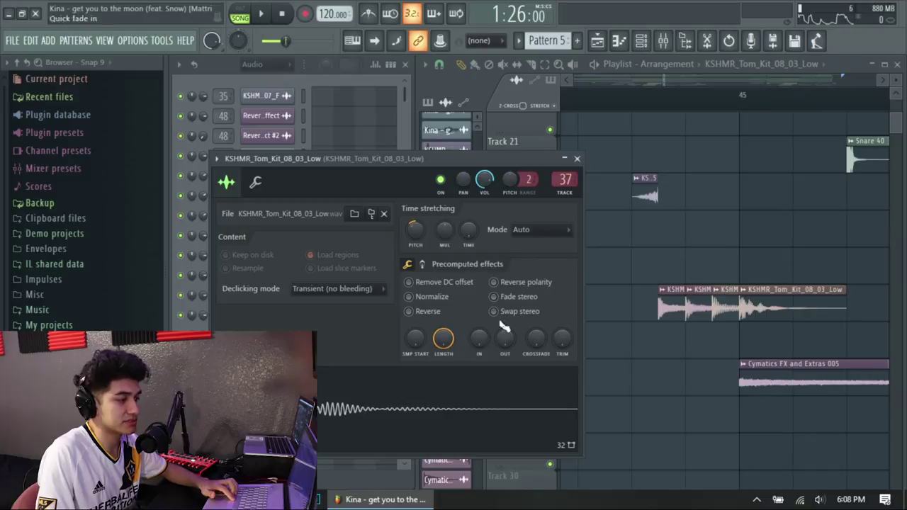
left_click(577, 159)
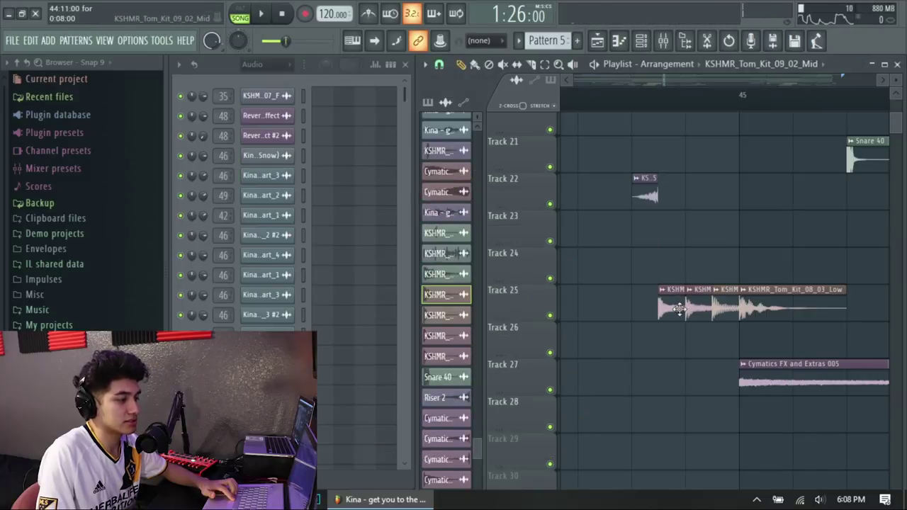
Step: Check the sample settings of the other tom clips on Track 25: KSHMR_Tom_Kit_09_02_Mid, its #2 copy and KSHMR_Tom_Kit_09_03_Low
double_click(679, 309)
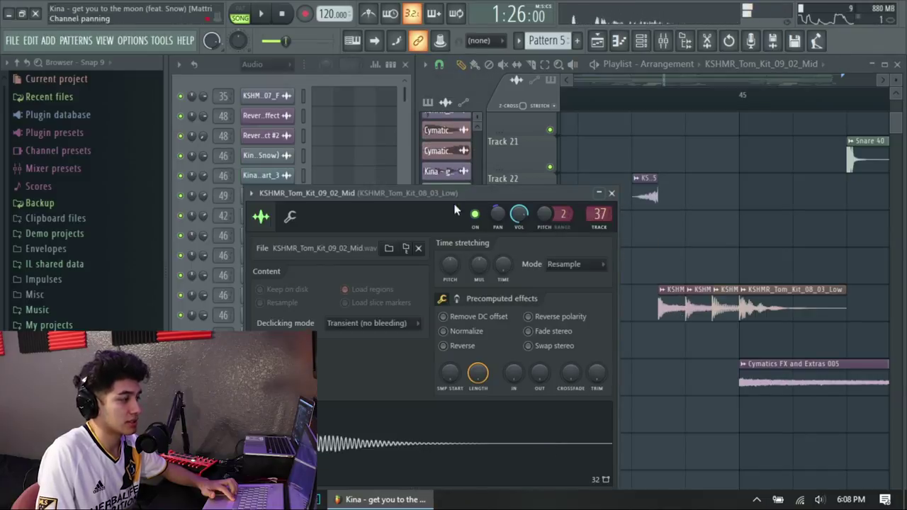
left_click(612, 194)
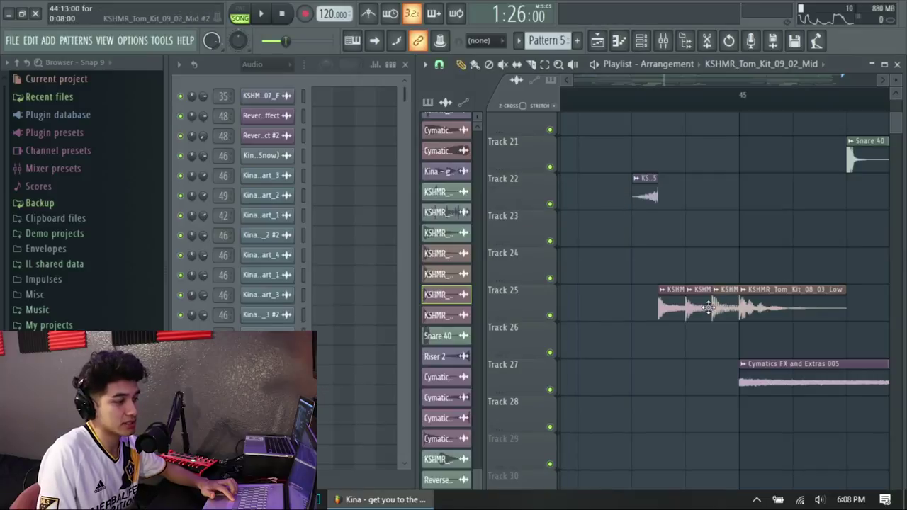
double_click(704, 306)
left_click(458, 452)
left_click(697, 193)
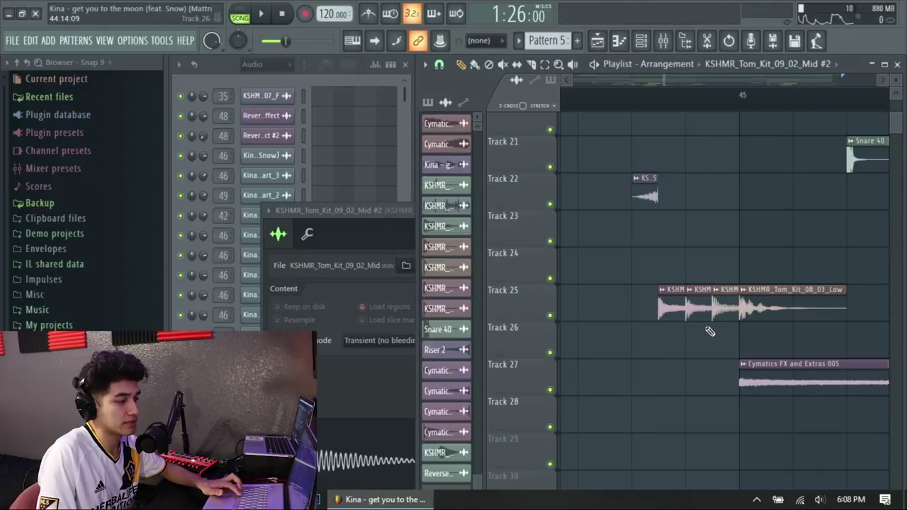
double_click(716, 309)
left_click(460, 414)
Step: Set the song position to the reversed drum clip on Track 22 before bar 45 and check its KSHMR_Orchestral_Drum_Mid_15 sample settings
left_click(635, 95)
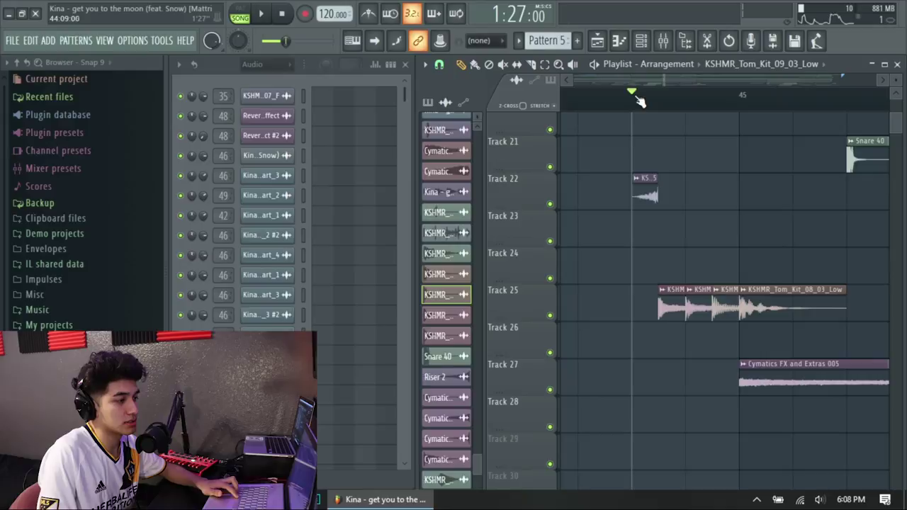
double_click(647, 187)
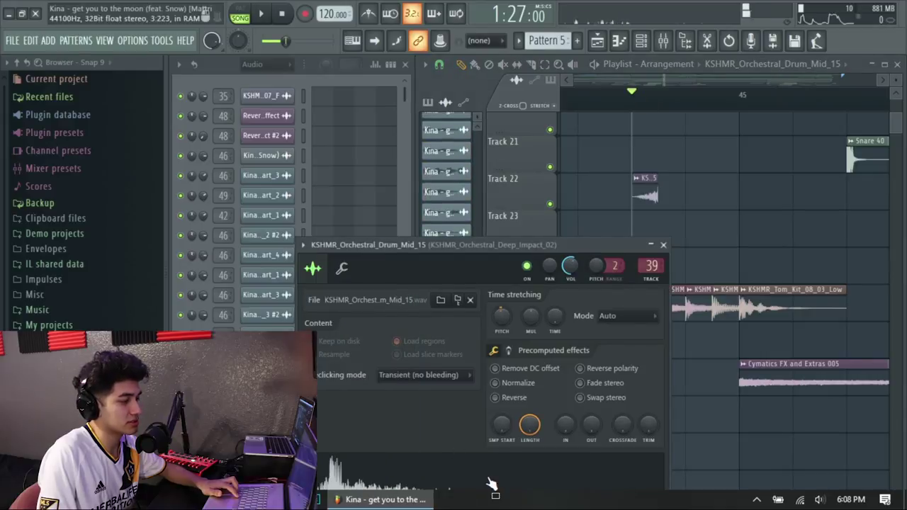
left_click(665, 245)
double_click(643, 197)
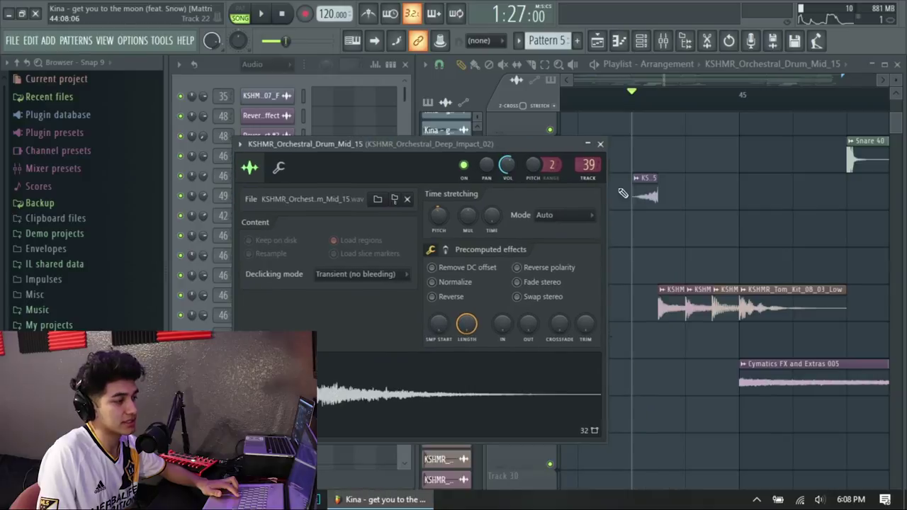
left_click(602, 144)
scroll(747, 266, "up", 1)
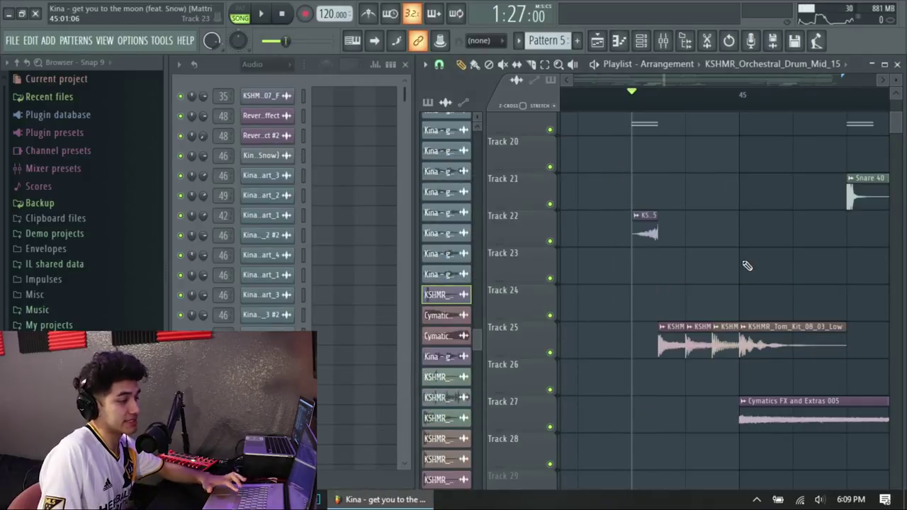
Step: Play the tom and drum fill leading into bar 45 a few times with all tracks enabled
key("space")
key("space")
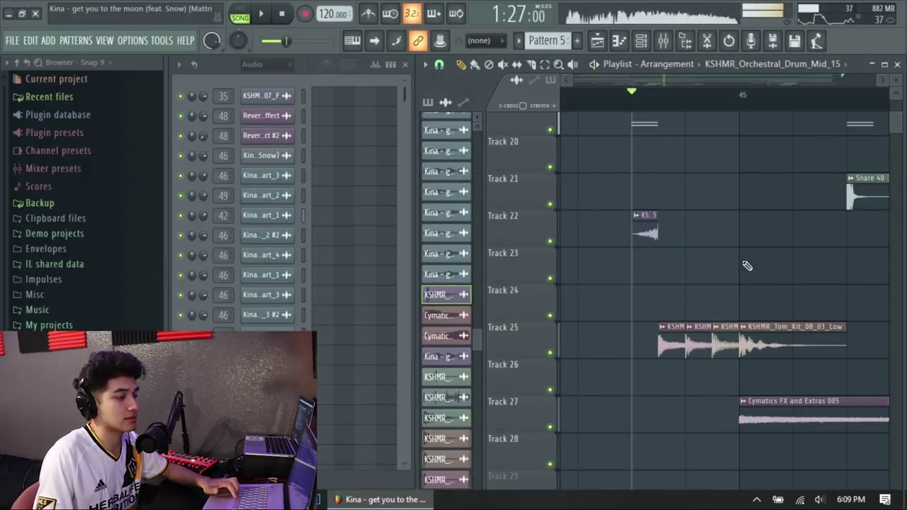
key("space")
key("space")
key("space")
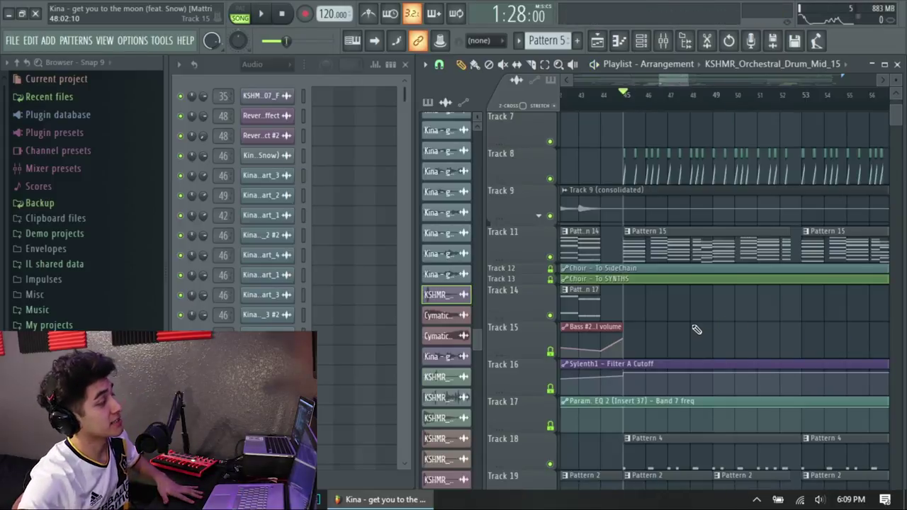
Step: Show the channels used by Pattern 15 on Track 11 and by Pattern 4 on Track 18 from bar 45
scroll(693, 298, "down", 5)
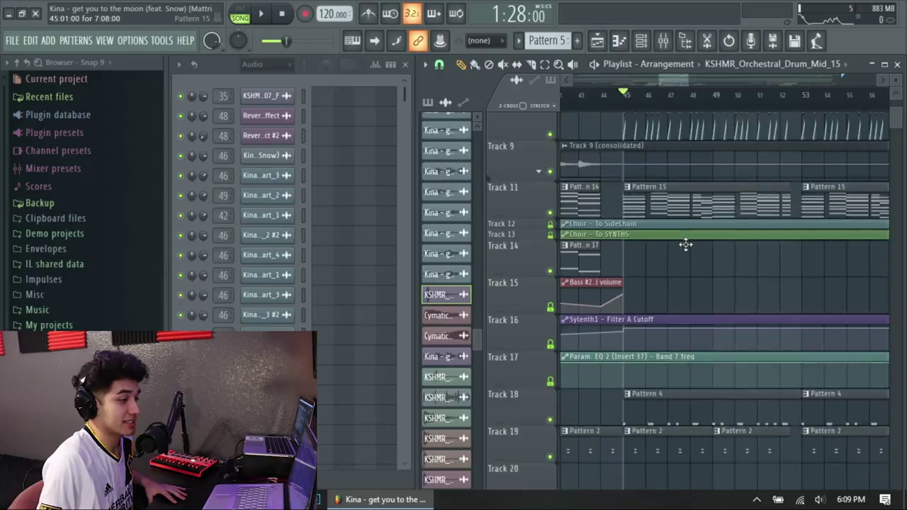
scroll(688, 241, "up", 5)
left_click(687, 237)
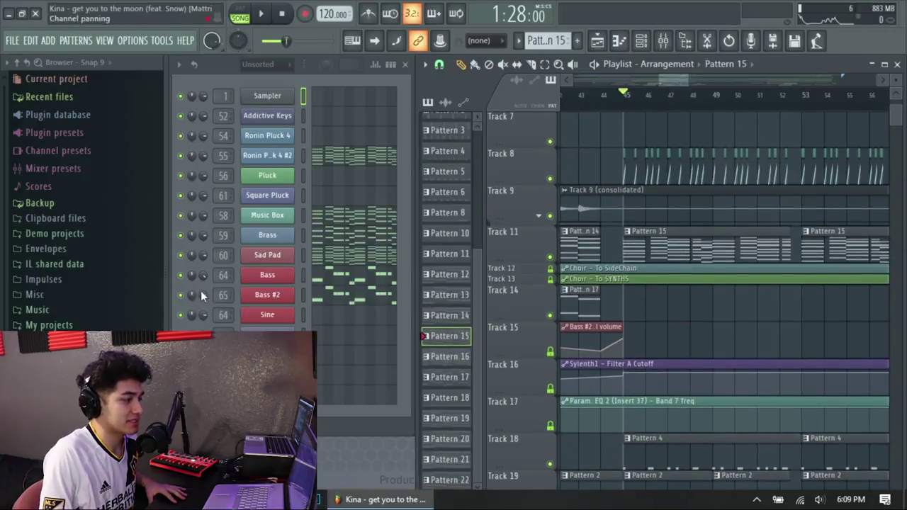
scroll(691, 312, "down", 5)
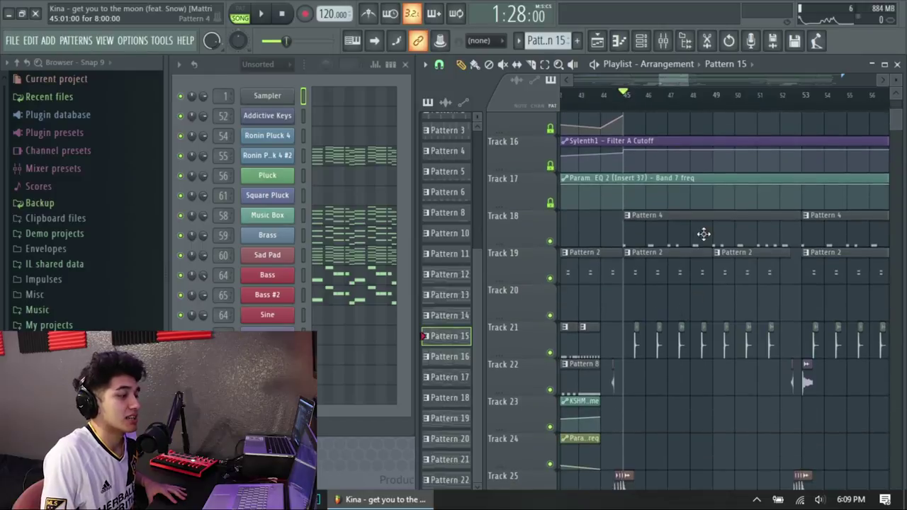
left_click(705, 236)
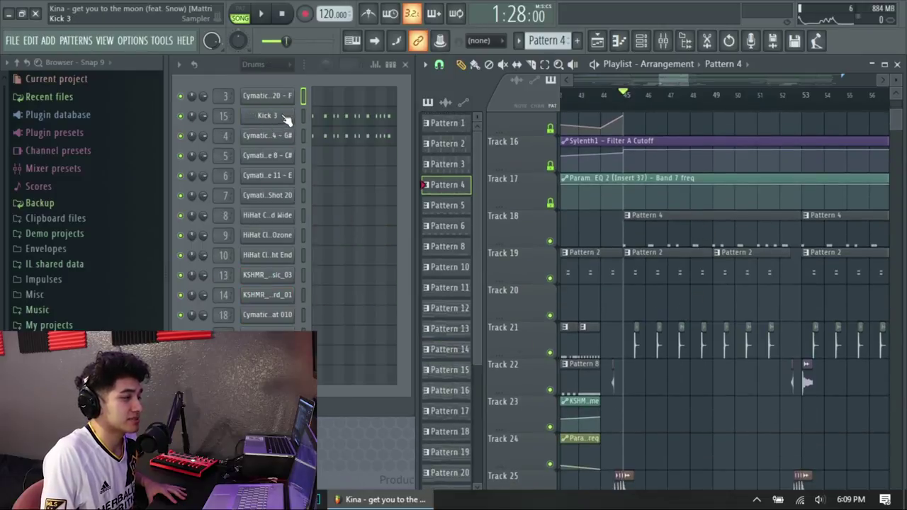
Step: Compare the kick channels of the earlier Pattern 1 clips on Track 18 with those of Pattern 4 at bar 45
left_click_drag(659, 82, 658, 246)
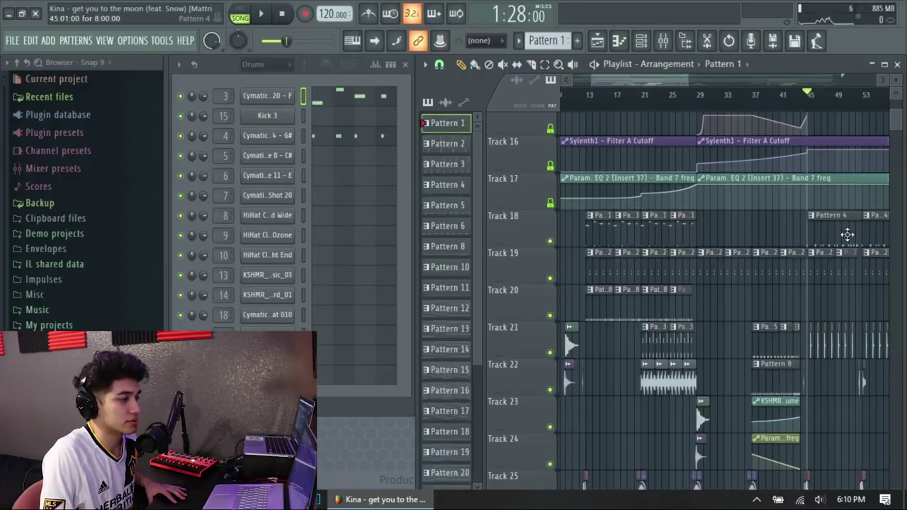
left_click_drag(667, 79, 712, 102)
scroll(656, 225, "up", 3)
scroll(654, 229, "down", 4)
scroll(651, 231, "up", 2)
scroll(644, 236, "up", 3)
scroll(645, 245, "up", 4)
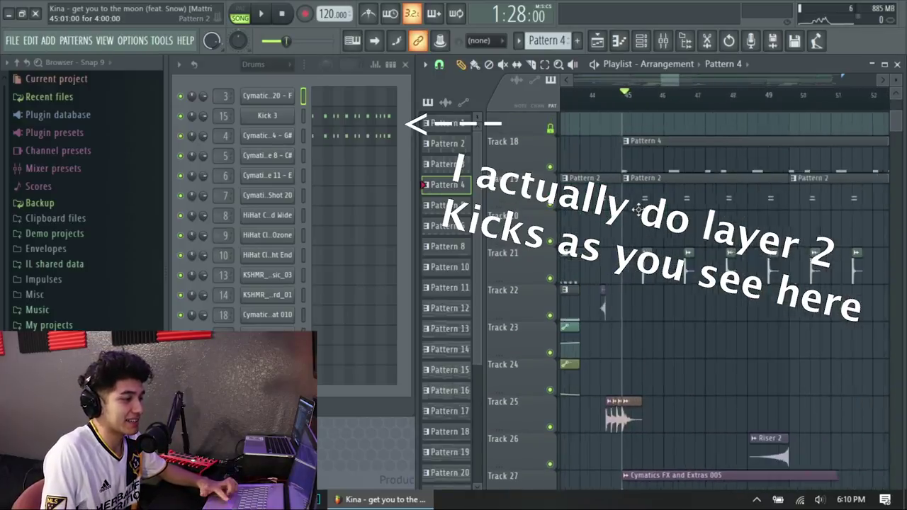
Step: Show the Snare 40 channel used on Track 21, and solo Track 19 to play Pattern 2 from bar 45
left_click(648, 273)
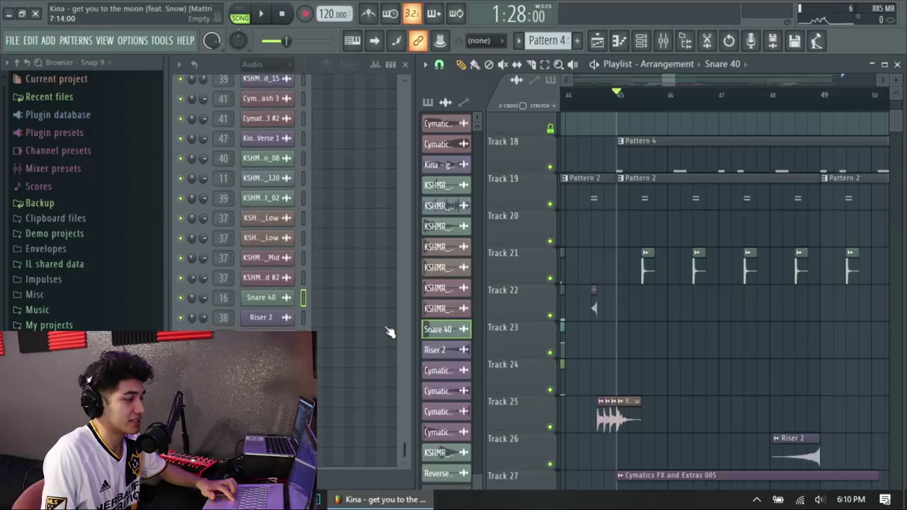
scroll(621, 348, "up", 2)
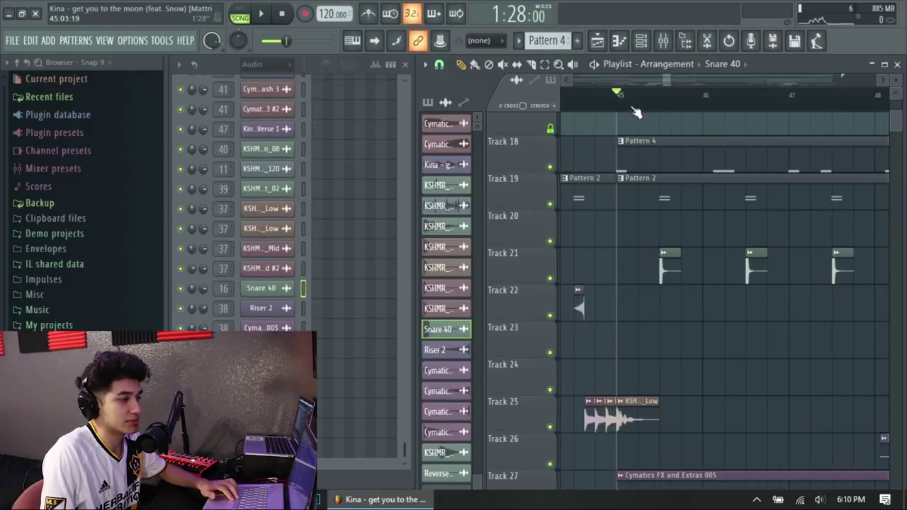
right_click(551, 206)
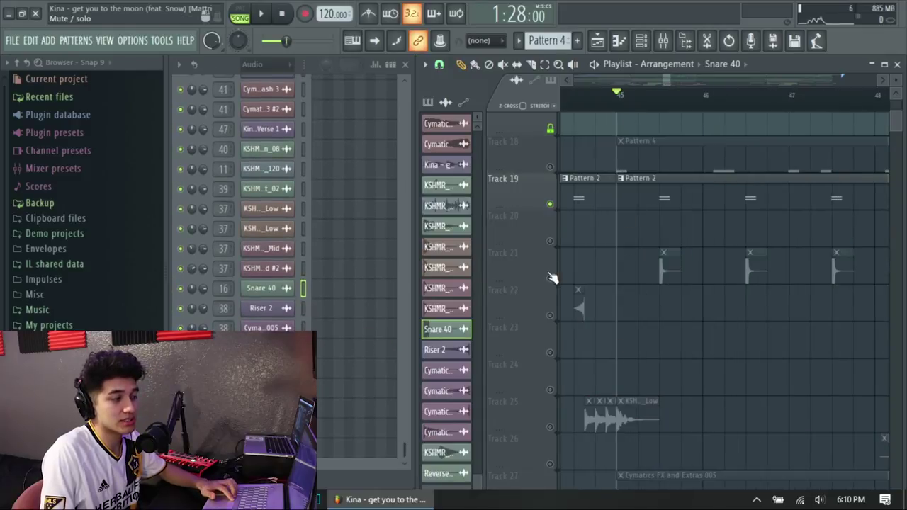
key("space")
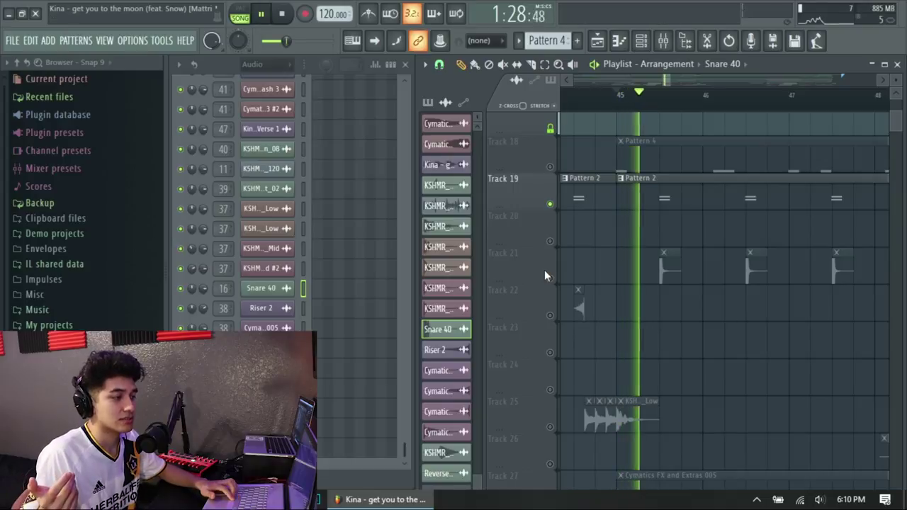
key("space")
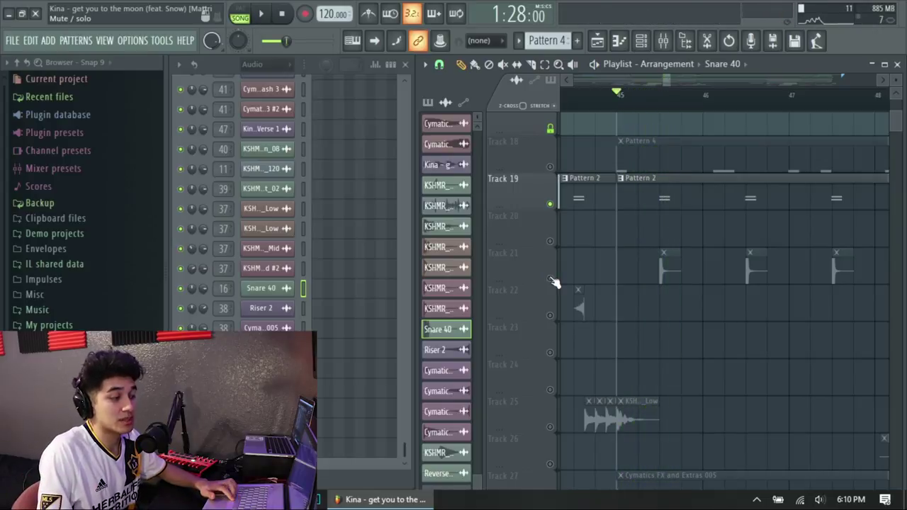
Step: Add the Track 21 snares and the Track 18 kick pattern to the soloed Track 19, playing each combination from bar 45
left_click(550, 278)
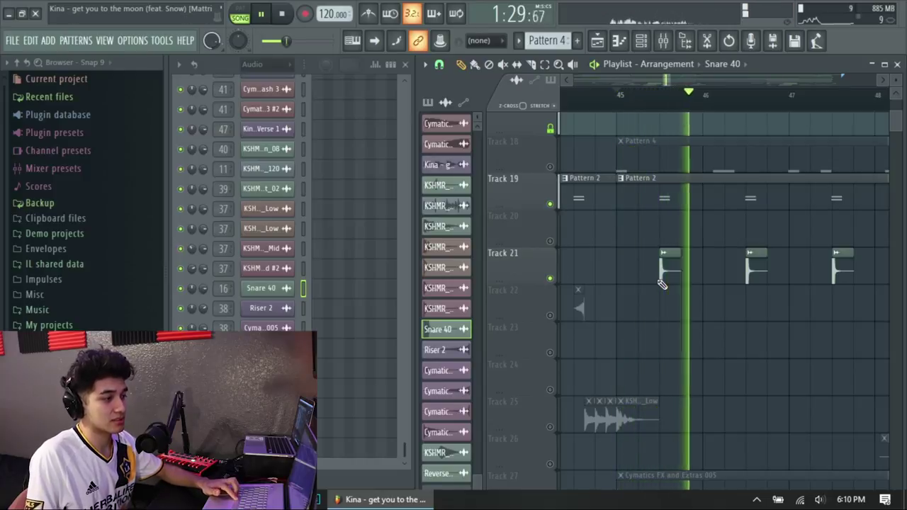
key("space")
left_click(550, 167)
key("space")
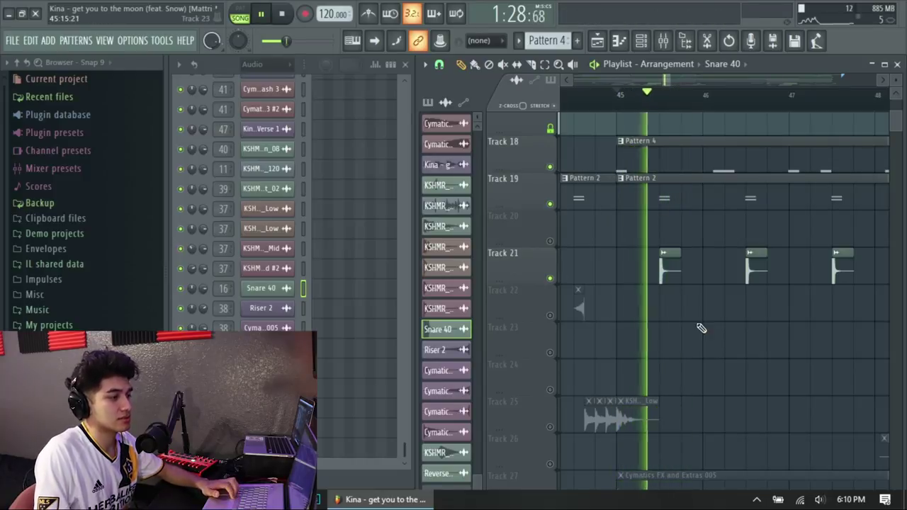
key("space")
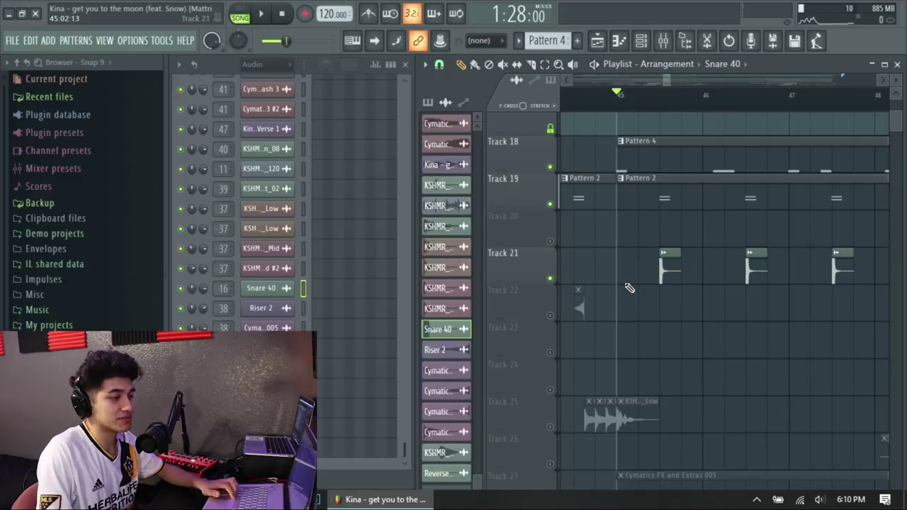
Step: Mute the Track 21 snares and play Tracks 18 and 19 from bar 45
left_click(550, 279)
key("space")
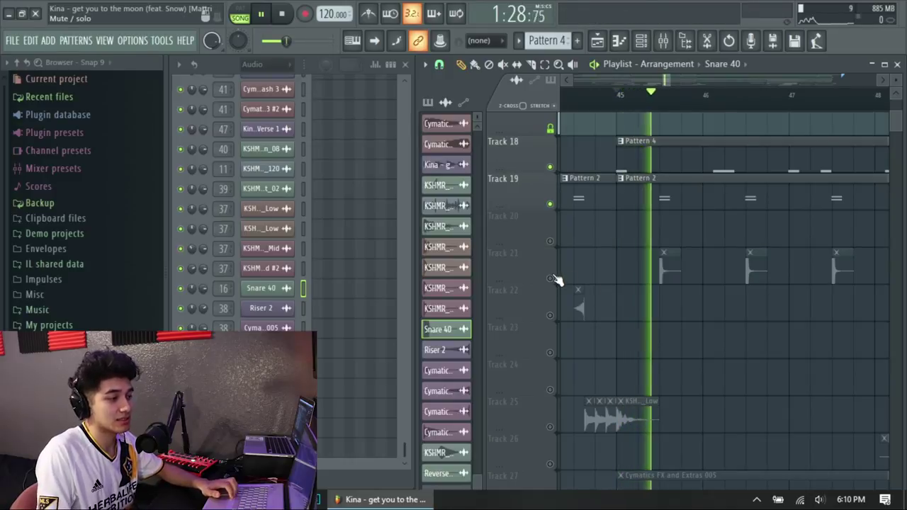
key("space")
key("space")
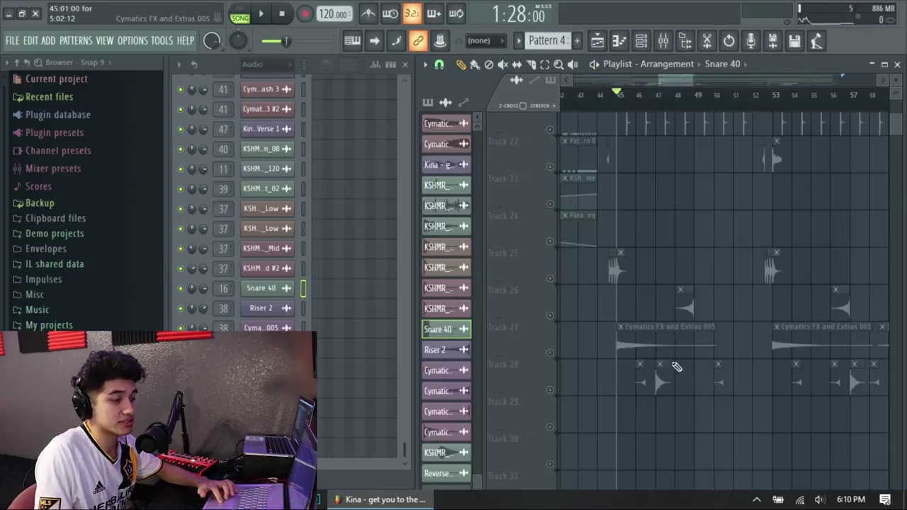
Step: Solo Track 27 and play its Cymatics FX and Extras 005 clip from bar 45
scroll(815, 401, "up", 4)
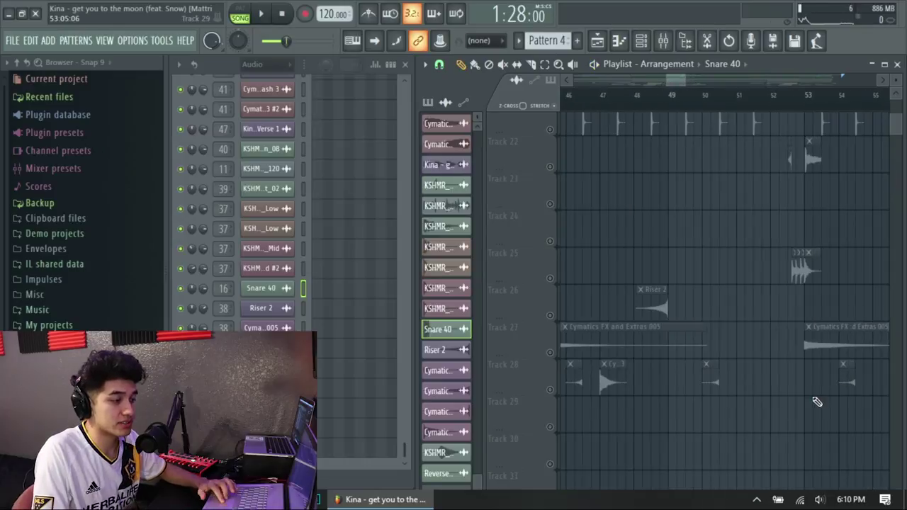
scroll(785, 339, "down", 3)
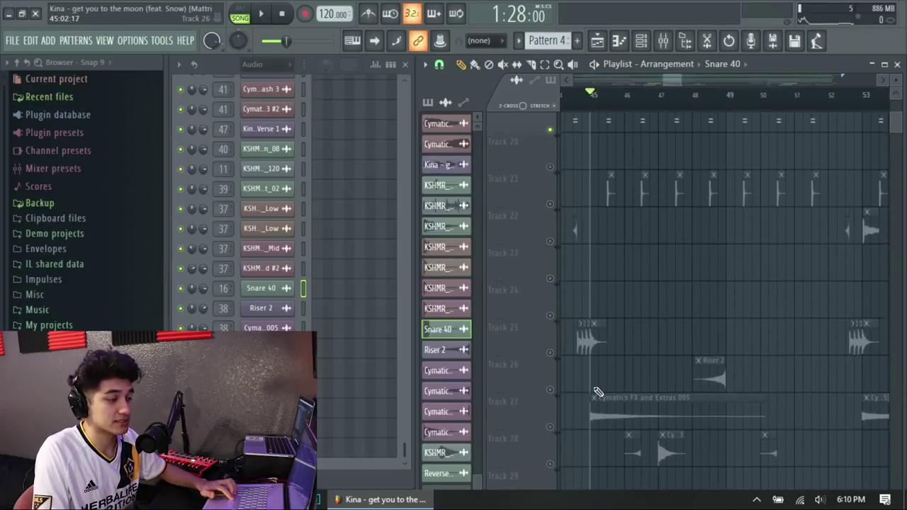
scroll(548, 294, "up", 3)
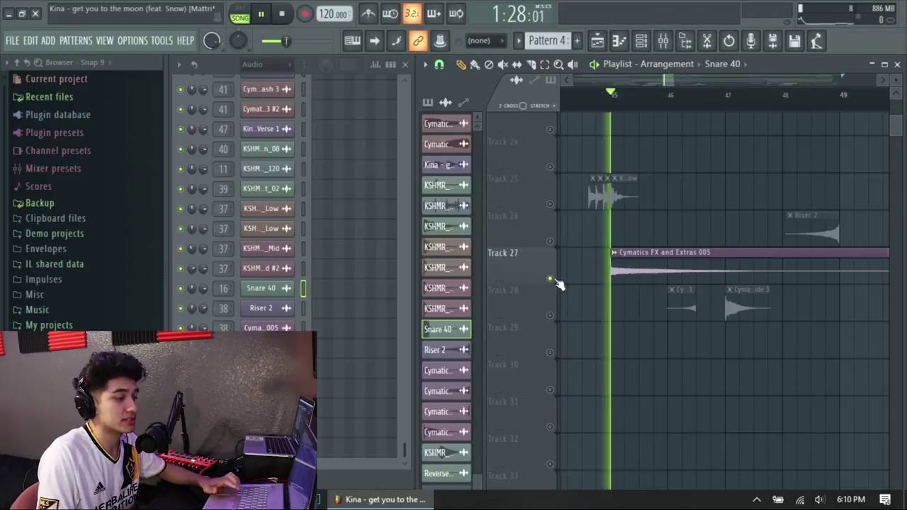
key("space")
Step: Enable Track 28 alongside Track 27 and play the effect clips from just after bar 46
left_click(551, 316)
middle_click(686, 307, "shift")
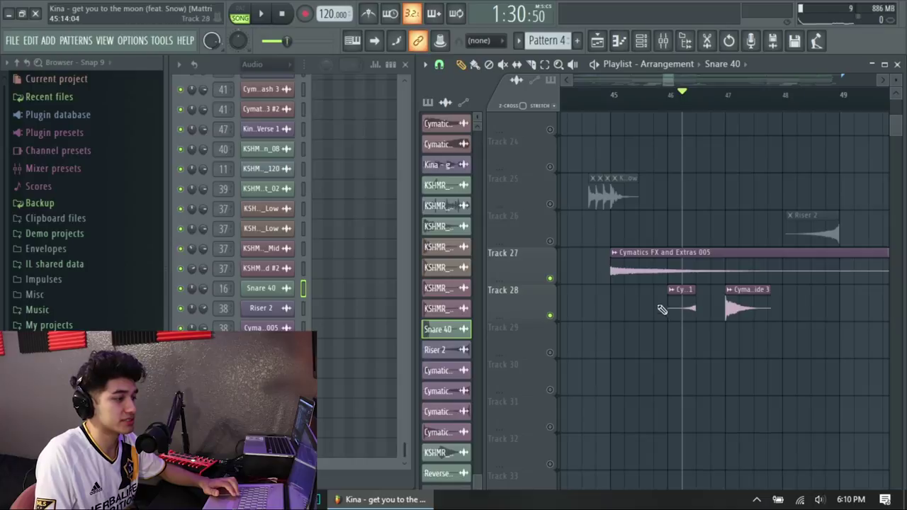
key("space")
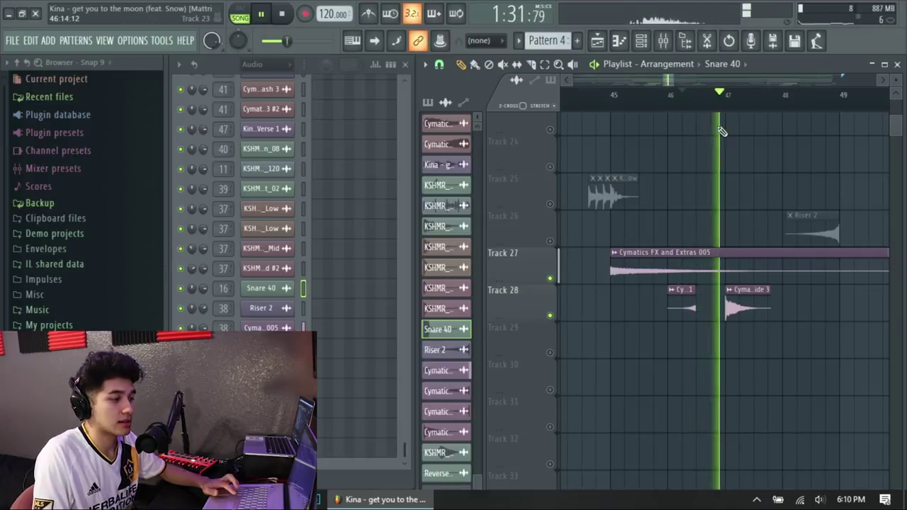
key("space")
scroll(706, 239, "up", 5)
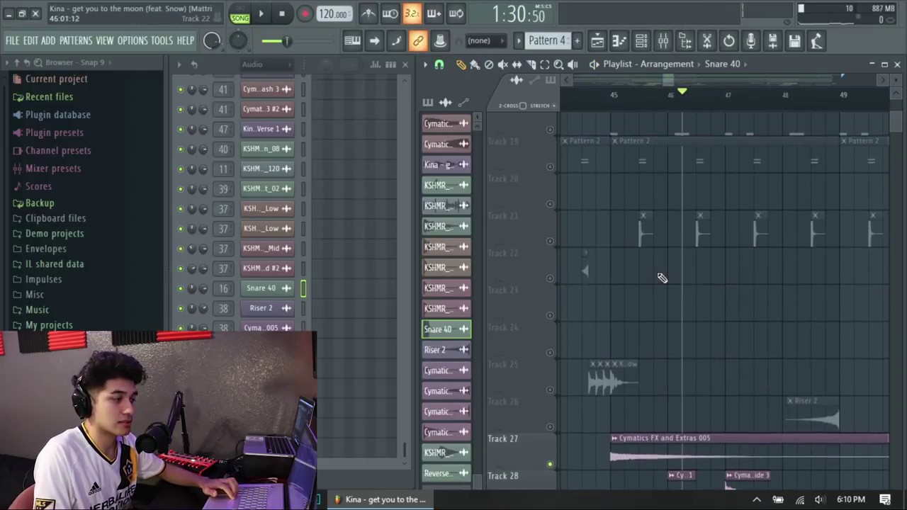
Step: Enable Tracks 19 to 21 alongside effect Tracks 27 and 28 and play them from just after bar 46
scroll(736, 395, "down", 5)
scroll(665, 284, "up", 5)
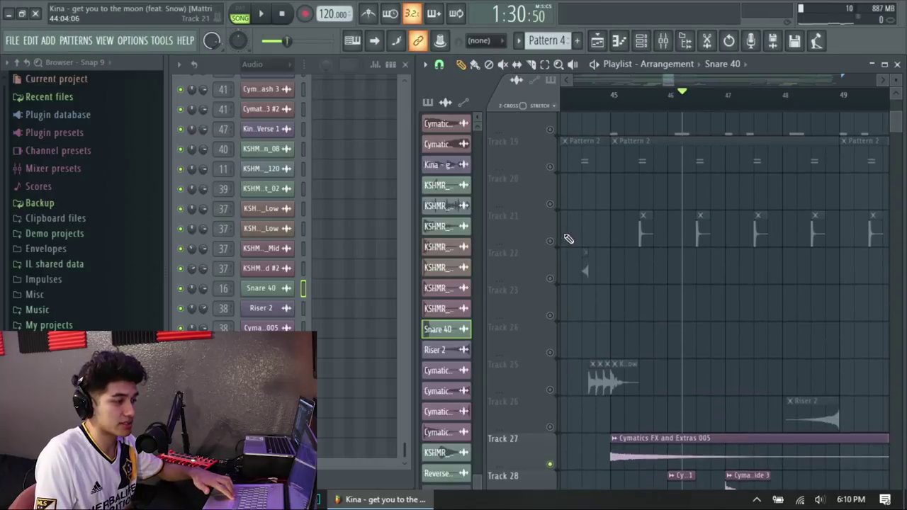
left_click_drag(554, 206, 553, 140)
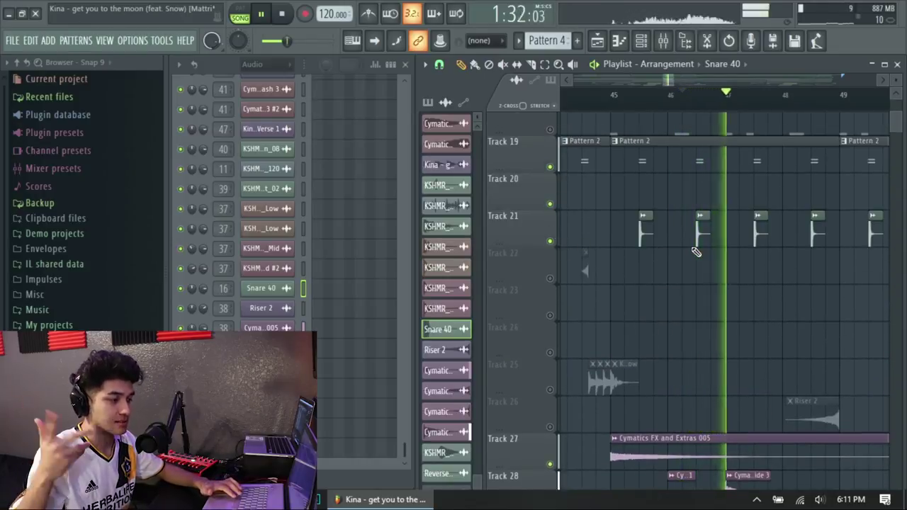
key("space")
Step: Add the Track 18 kick pattern to the enabled drum and effect tracks and play the combination from bar 45
scroll(688, 263, "up", 3)
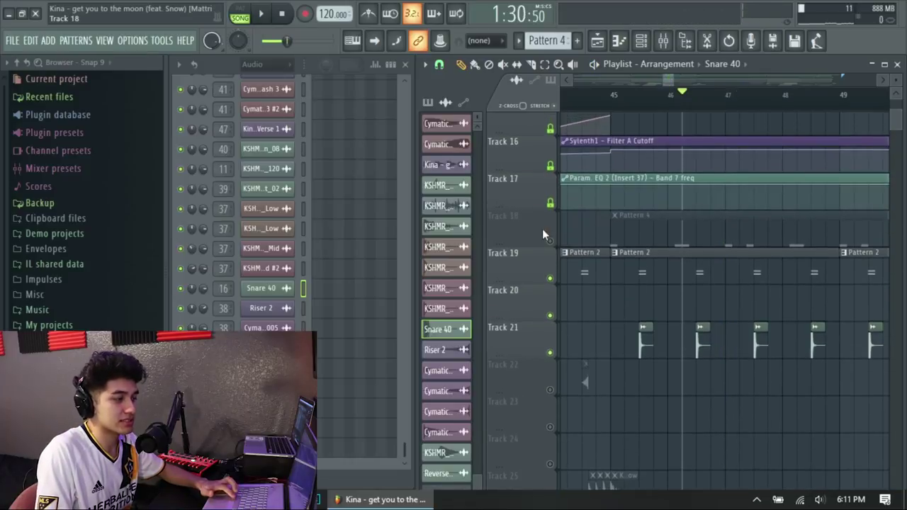
left_click(551, 240)
scroll(709, 311, "down", 4)
key("space")
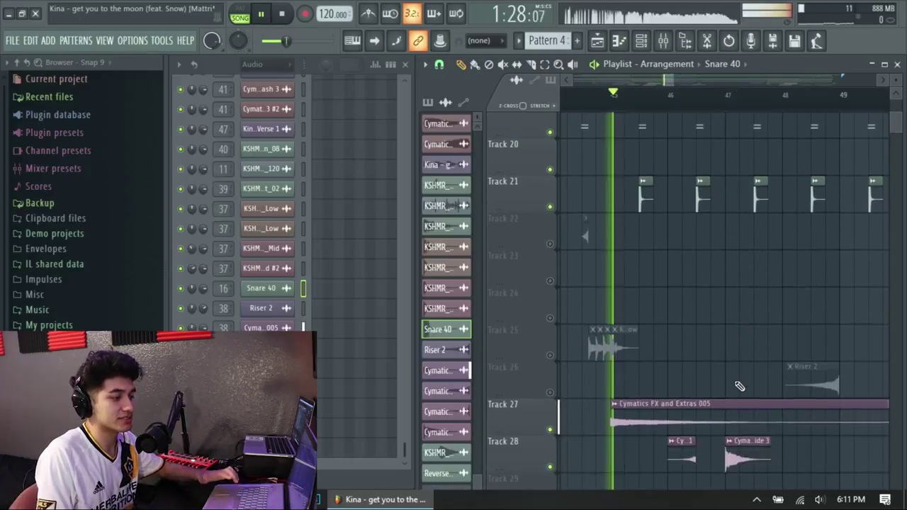
scroll(737, 385, "down", 2)
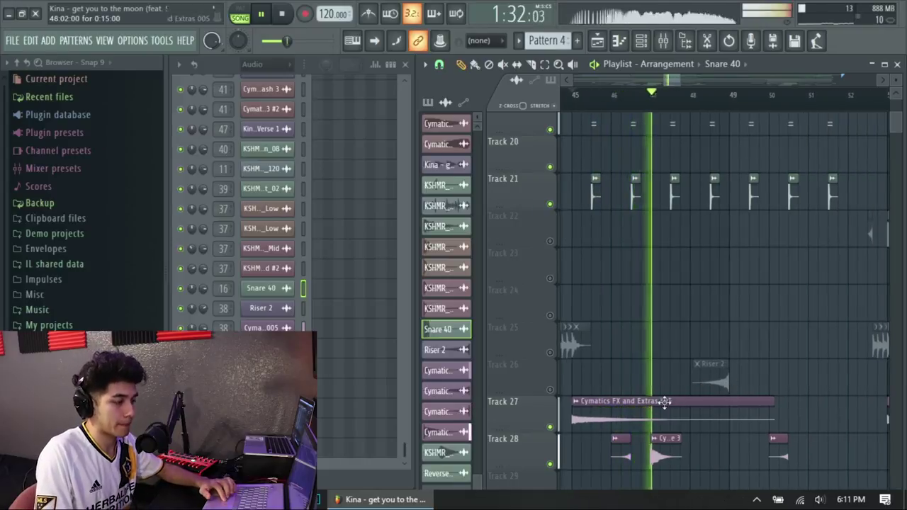
Step: Enable Tracks 22, 25 and 26 with the drums and effects and play from just after bar 44
scroll(567, 396, "down", 1)
left_click(551, 390)
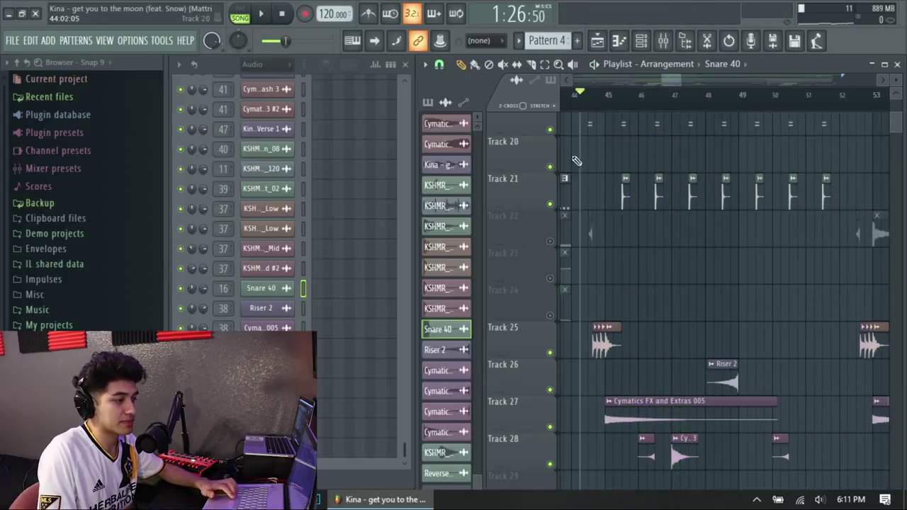
scroll(644, 302, "up", 1)
key("space")
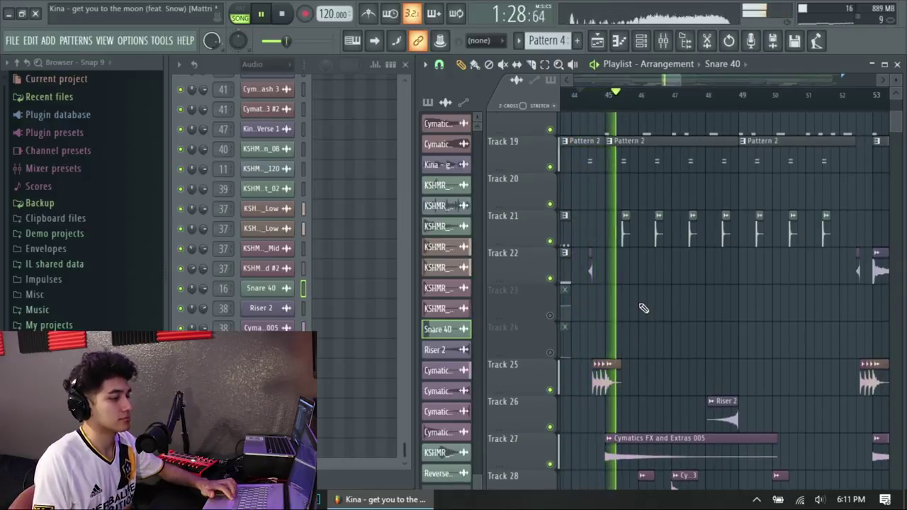
scroll(667, 317, "down", 4)
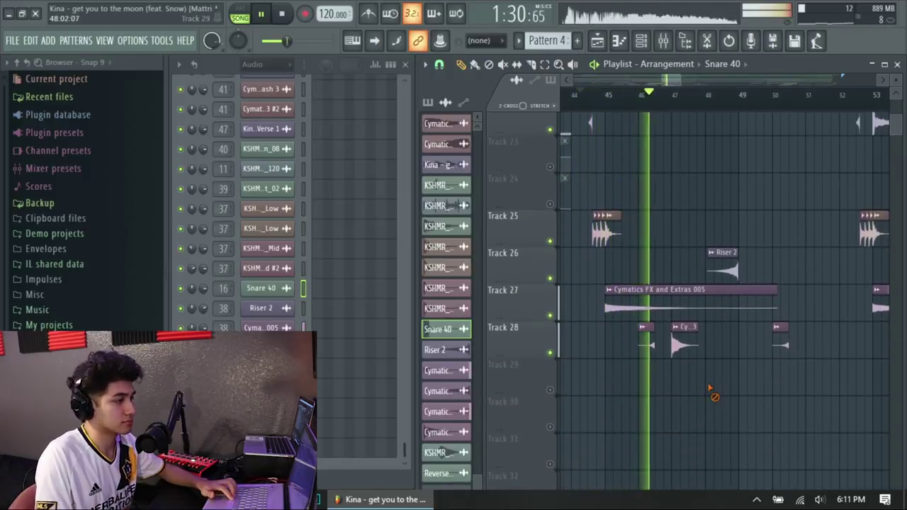
scroll(715, 385, "down", 2)
scroll(718, 388, "up", 5)
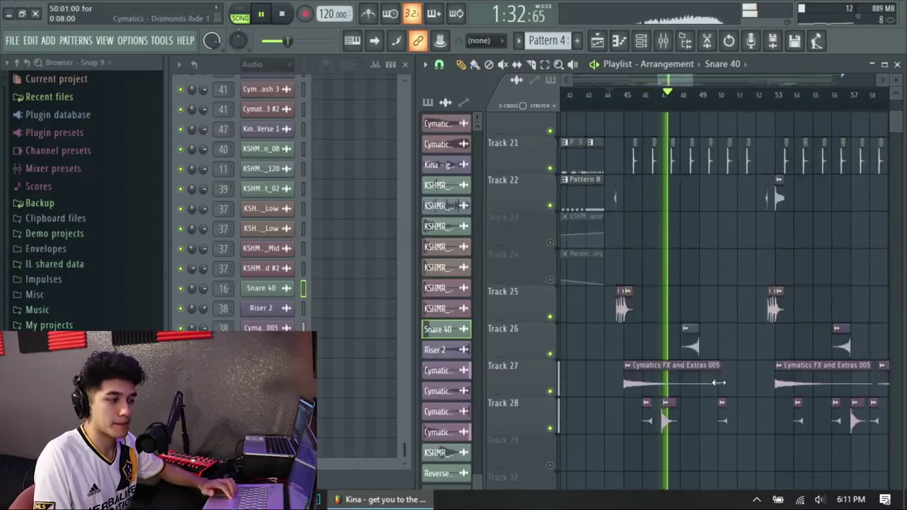
Step: Enable the automation on Tracks 24 and 23 during playback, listen past bar 50 and stop
left_click(551, 391)
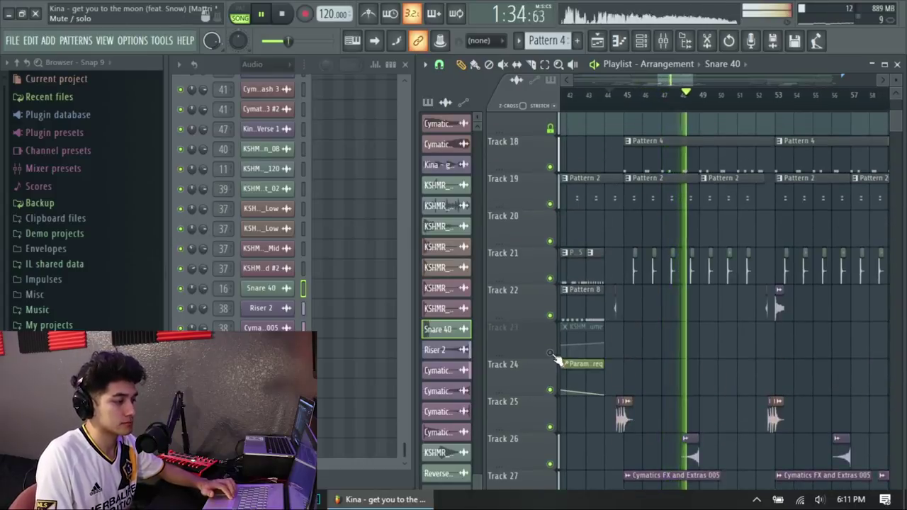
left_click(551, 353)
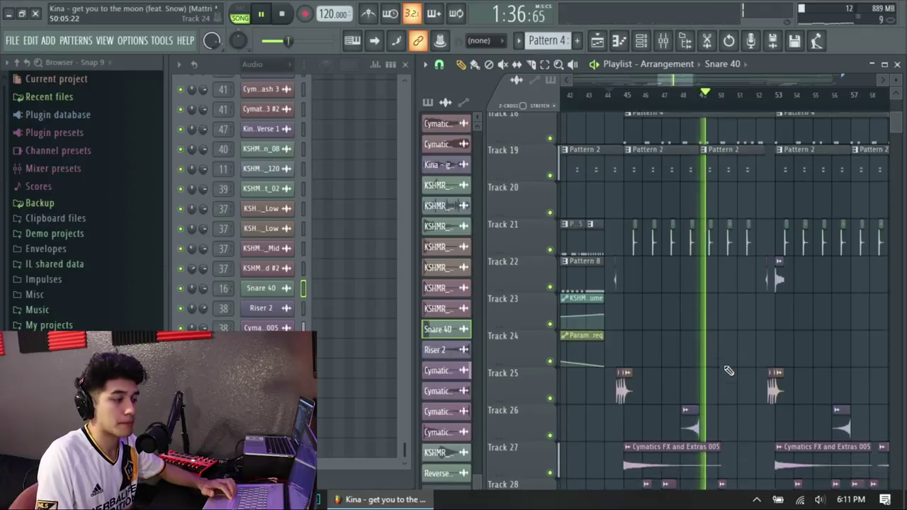
scroll(737, 377, "down", 5)
scroll(748, 380, "down", 2)
scroll(748, 377, "up", 2)
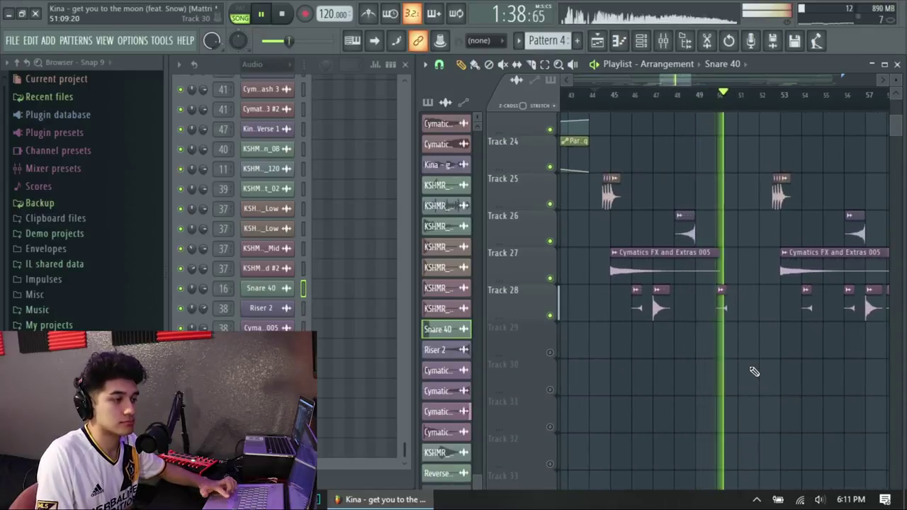
scroll(750, 374, "up", 3)
key("space")
Step: Play the soloed Pattern 15 chords on Track 11 from bar 45 and stop after bar 47
scroll(709, 333, "up", 10)
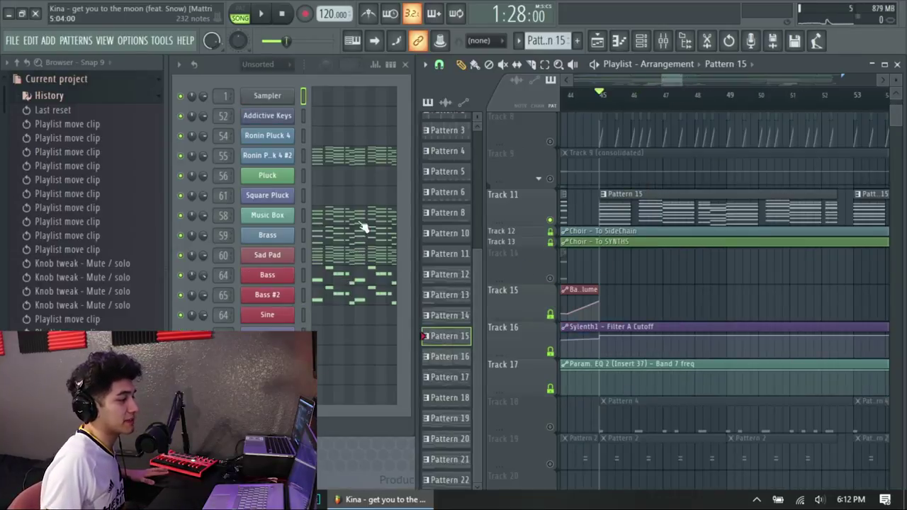
scroll(778, 342, "up", 6)
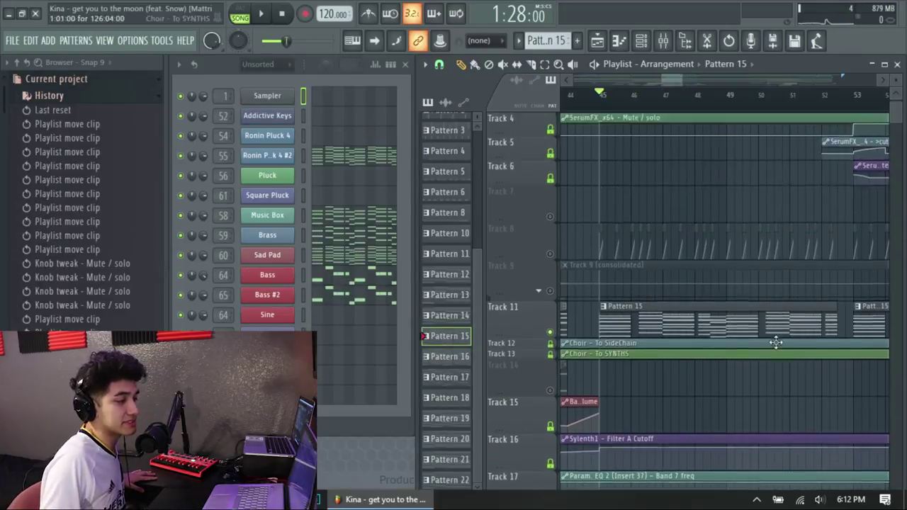
scroll(709, 274, "down", 8)
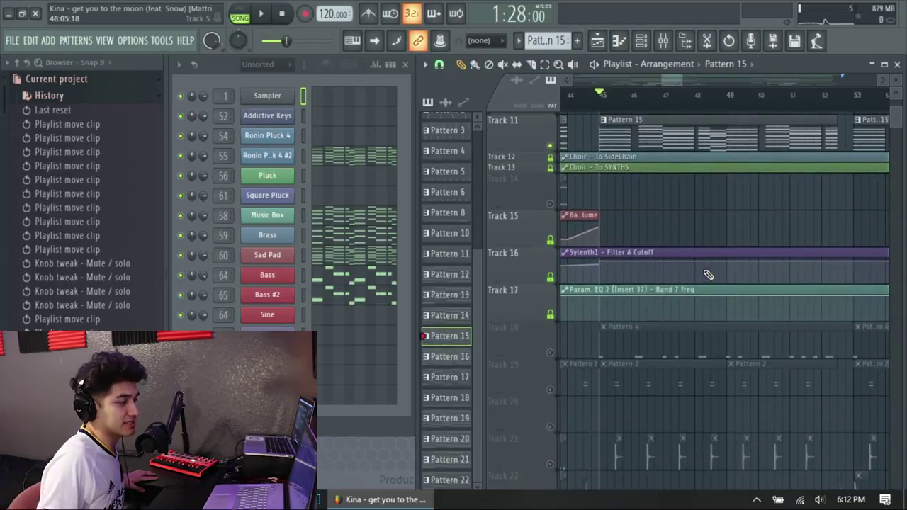
scroll(640, 264, "up", 2)
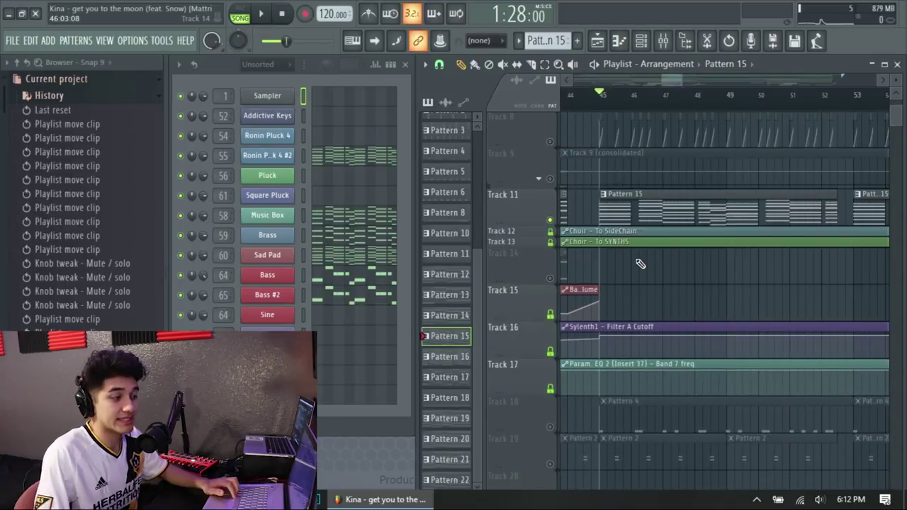
key("space")
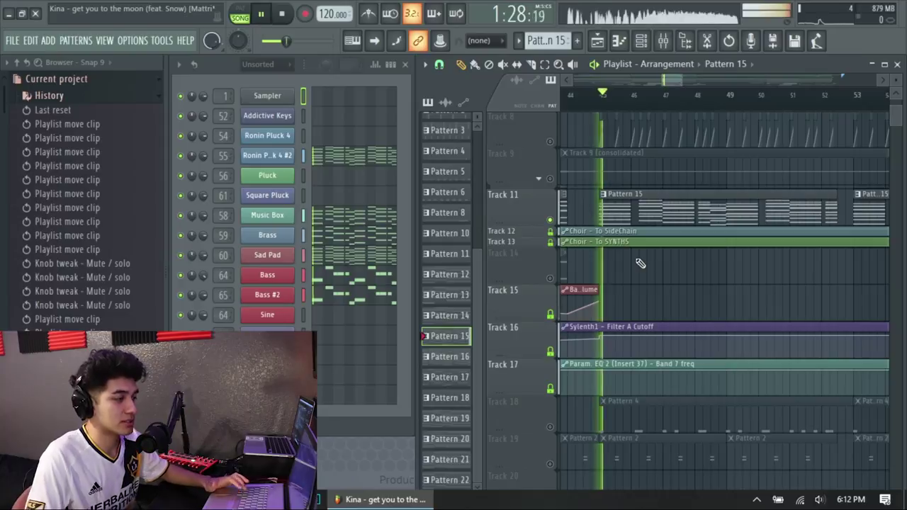
scroll(674, 295, "up", 2)
scroll(674, 295, "down", 1)
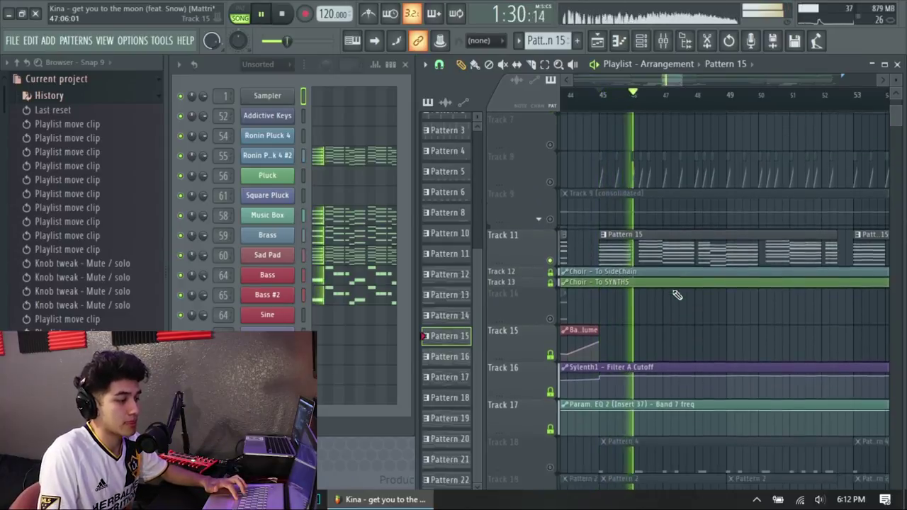
scroll(727, 293, "up", 1)
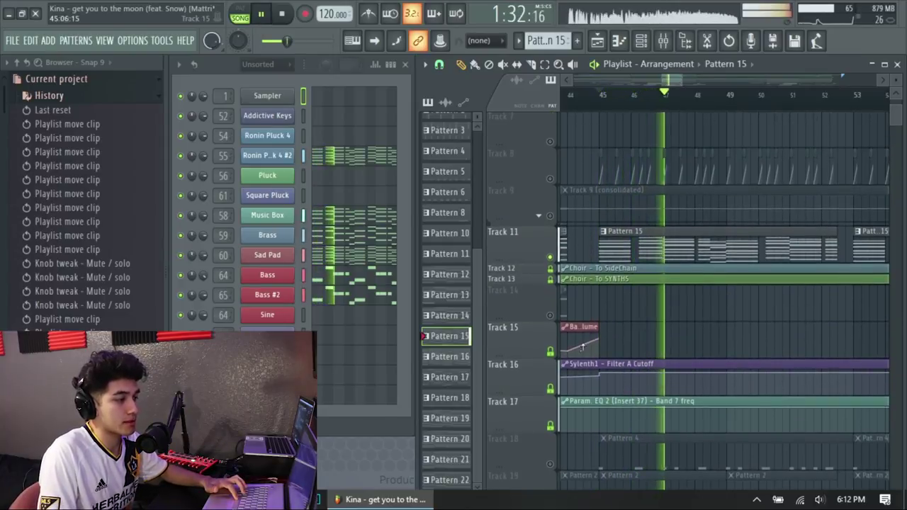
key("space")
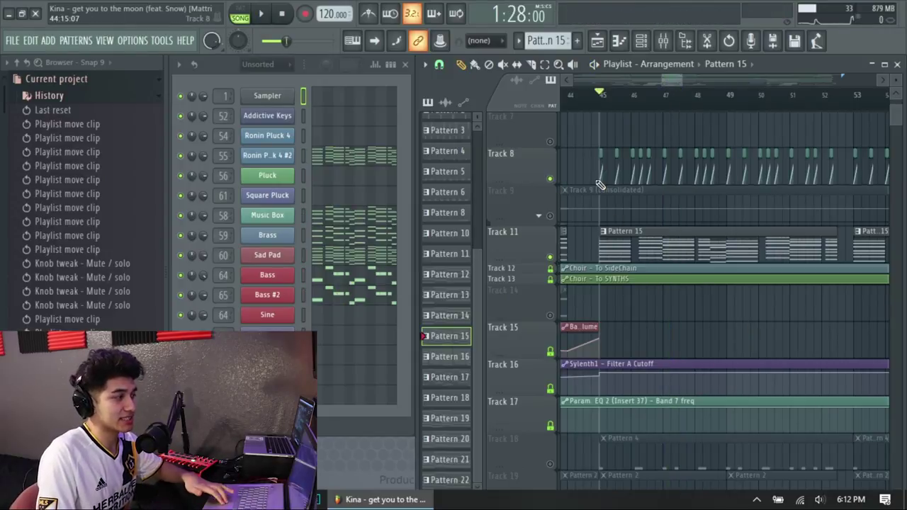
Step: Play Pattern 15 with the Track 8 automation clips from bar 45 and watch the SideChain volume fader in the mixer
scroll(600, 181, "up", 4)
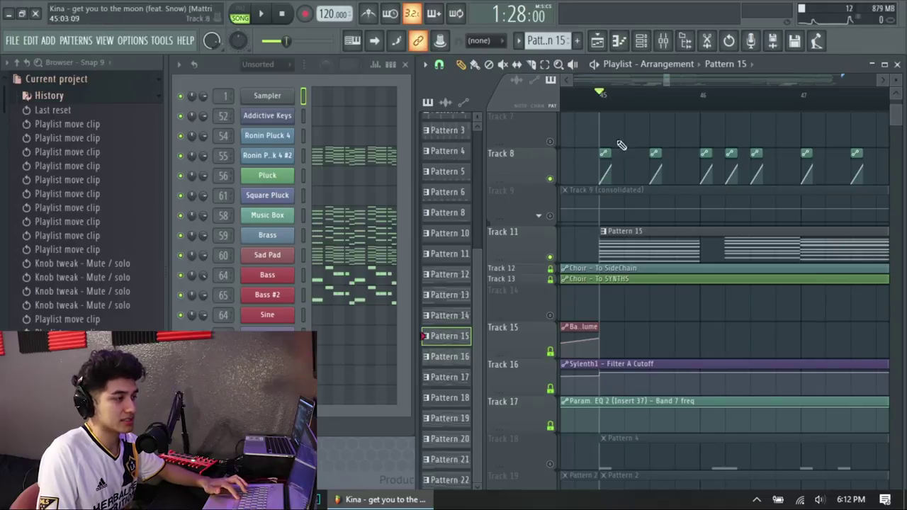
left_click(663, 43)
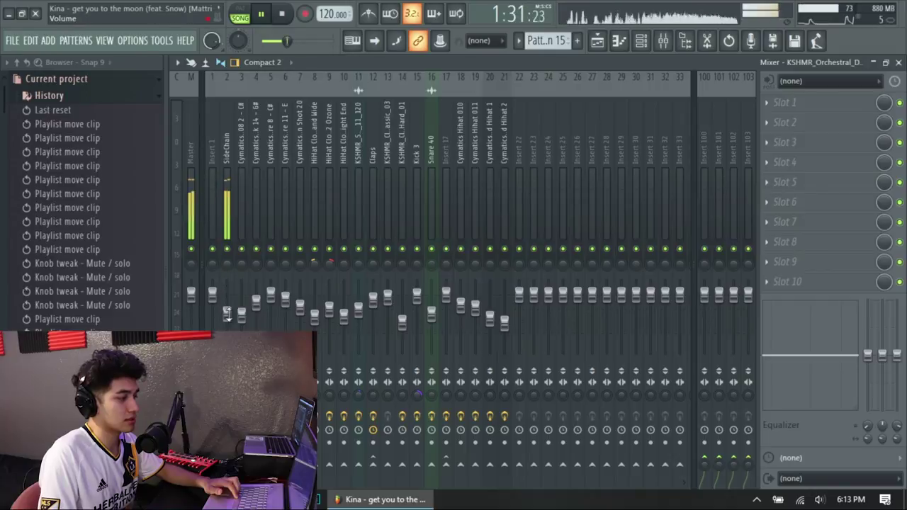
key("F5")
key("F6")
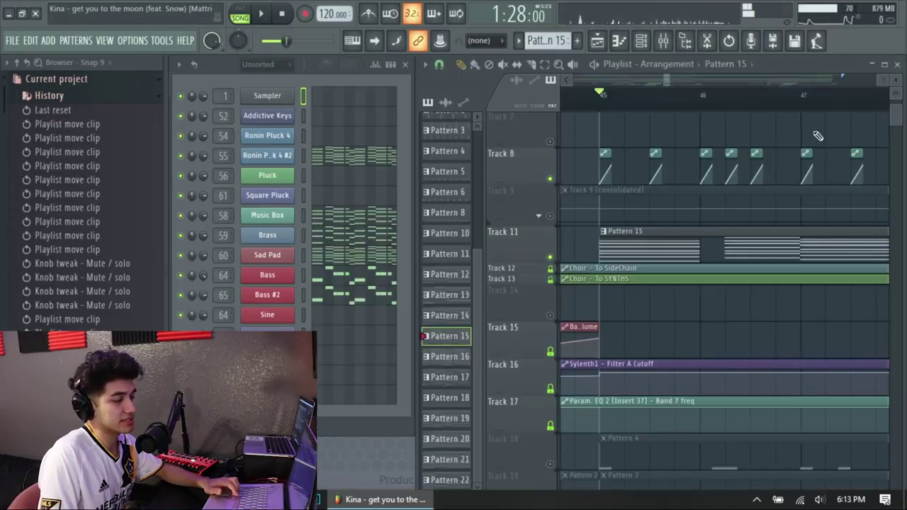
scroll(651, 103, "up", 2)
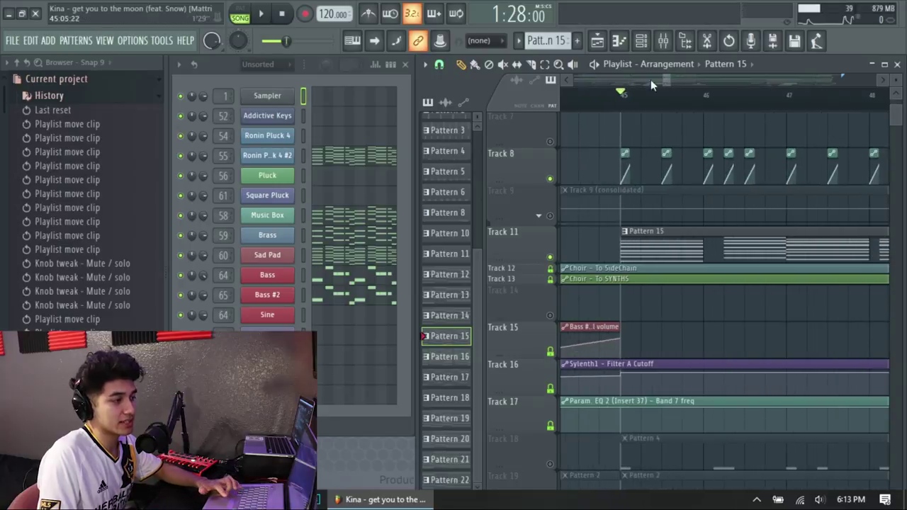
key("F9")
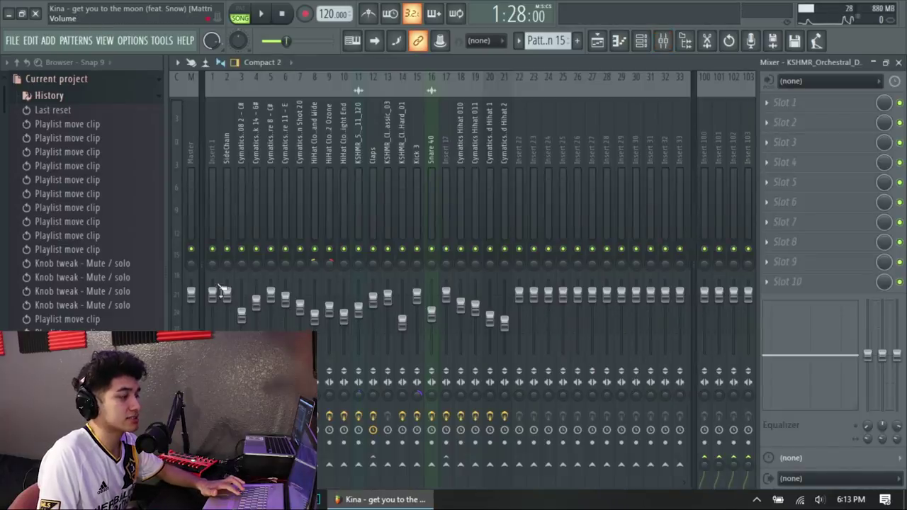
left_click(900, 62)
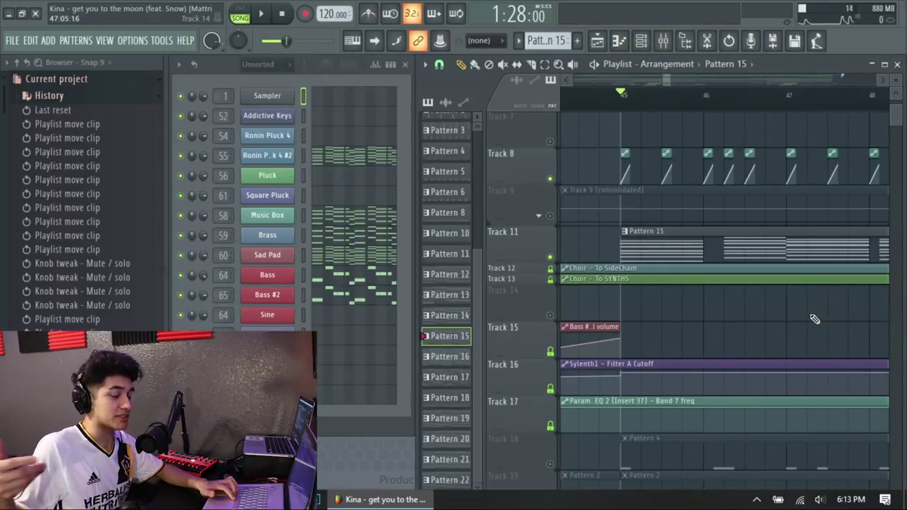
Step: Enable Tracks 18, 19 and 21 alongside Tracks 8 and 11 and play them together from bar 45
scroll(815, 319, "down", 2)
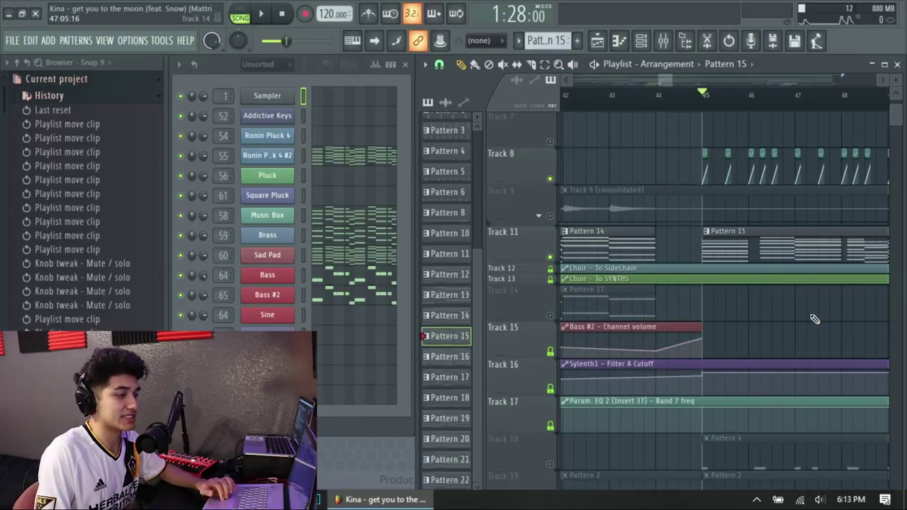
scroll(779, 333, "right", 2)
scroll(638, 337, "down", 4)
left_click(551, 316)
left_click(551, 353)
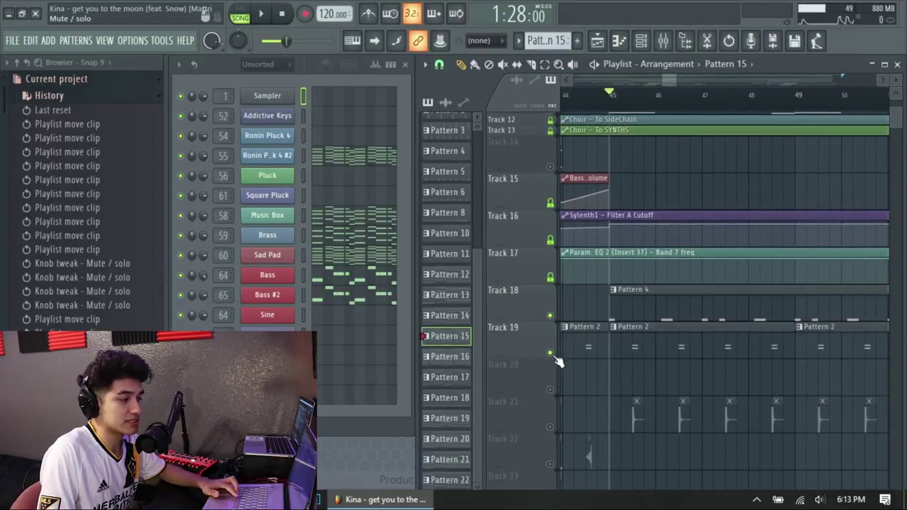
scroll(554, 369, "down", 3)
left_click(551, 315)
key("space")
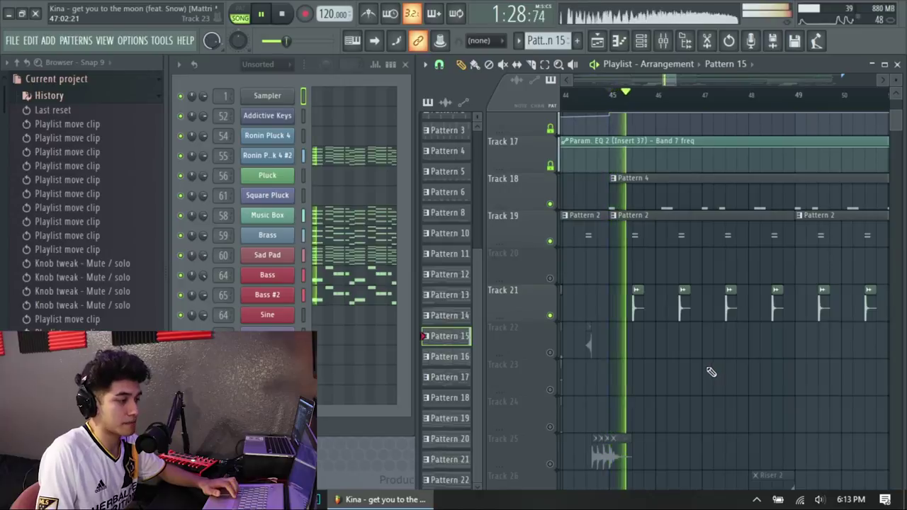
scroll(665, 369, "up", 3)
scroll(788, 379, "up", 9)
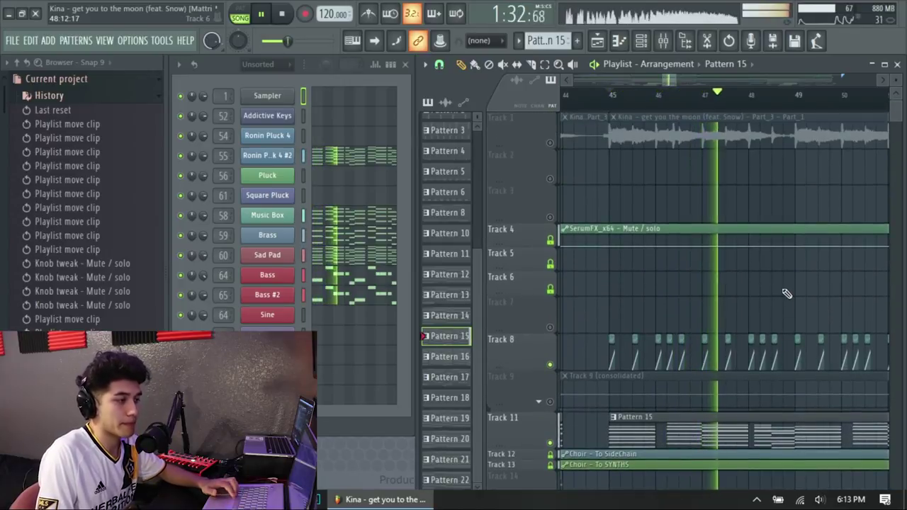
scroll(787, 293, "down", 2)
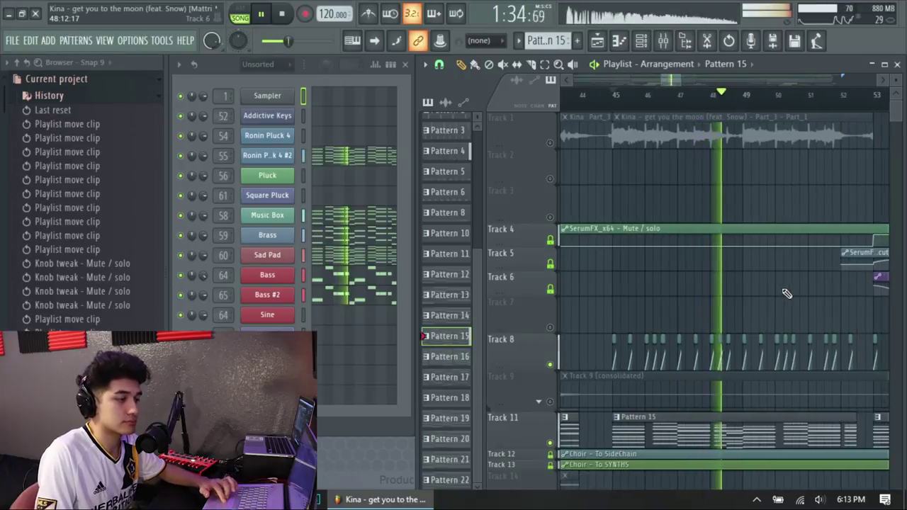
scroll(785, 293, "down", 2)
key("space")
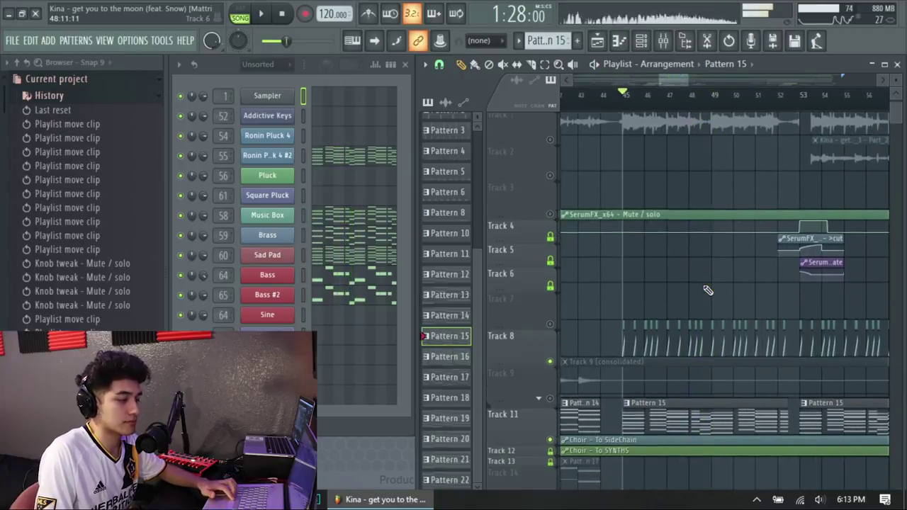
Step: Enable the remaining muted tracks except the Track 1 vocal and play the full instrumental from bar 45
scroll(707, 292, "down", 9)
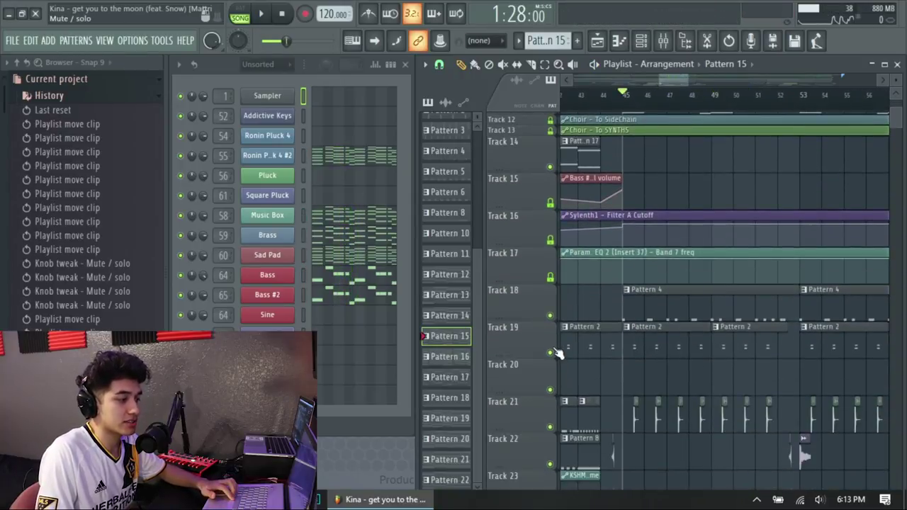
scroll(713, 250, "up", 9)
scroll(603, 163, "up", 1)
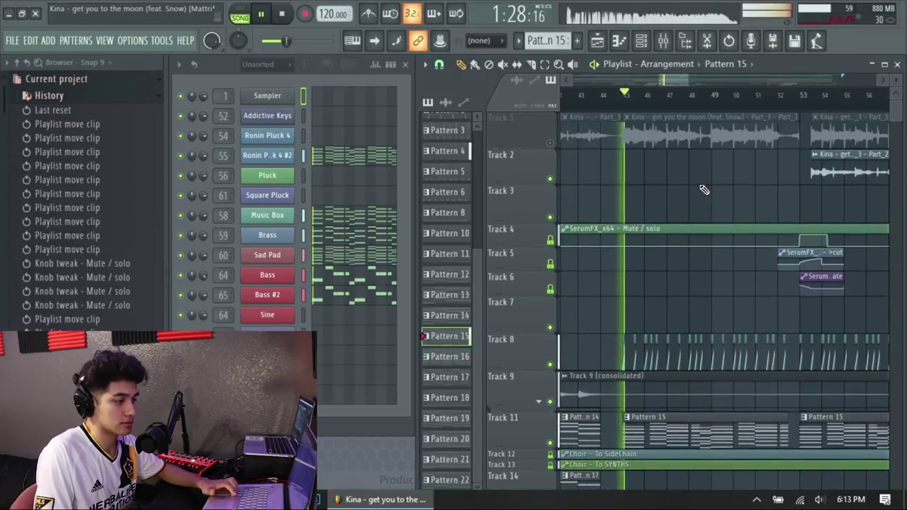
scroll(685, 265, "down", 12)
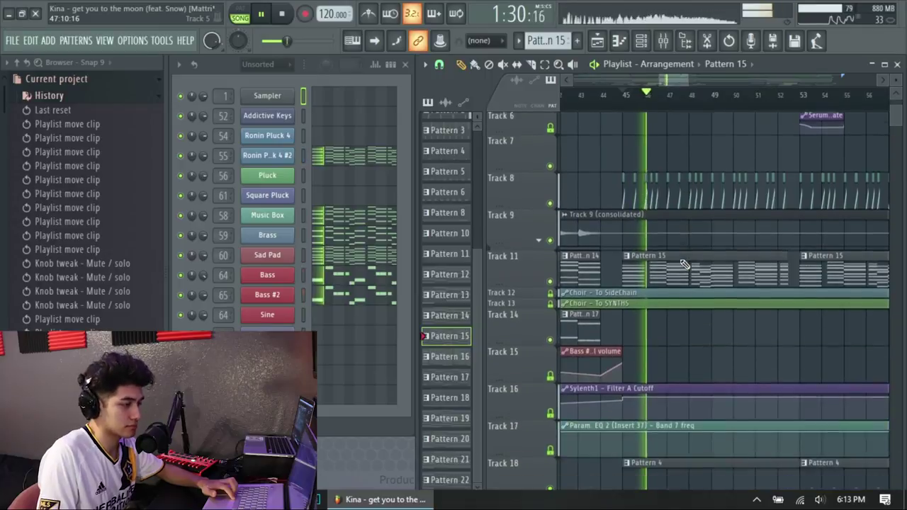
Step: Look through Tracks 11 to 26 while the instrumental from bar 45 plays, and stop playback
scroll(674, 292, "down", 8)
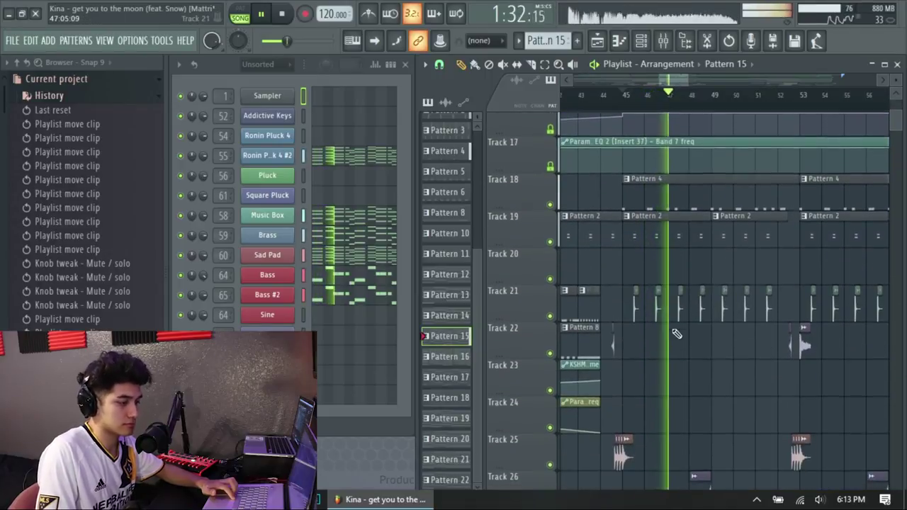
scroll(734, 397, "up", 5)
scroll(734, 397, "up", 10)
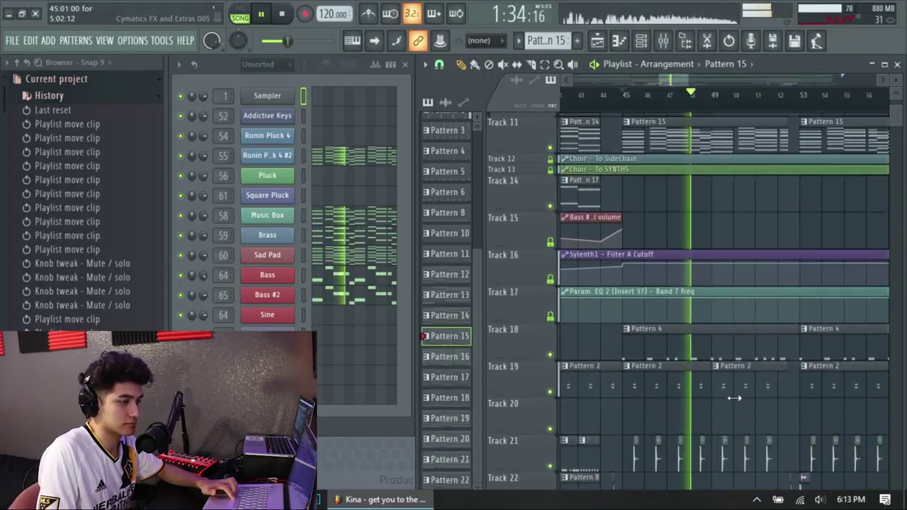
key("space")
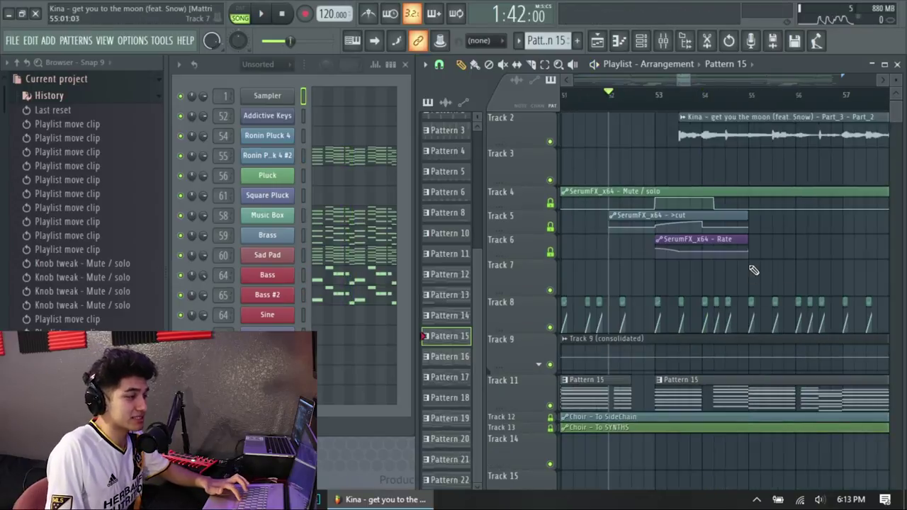
Step: Examine the SerumFX automation clips on Tracks 4 to 6 and play them with the instrumental from bar 53
scroll(755, 256, "up", 1)
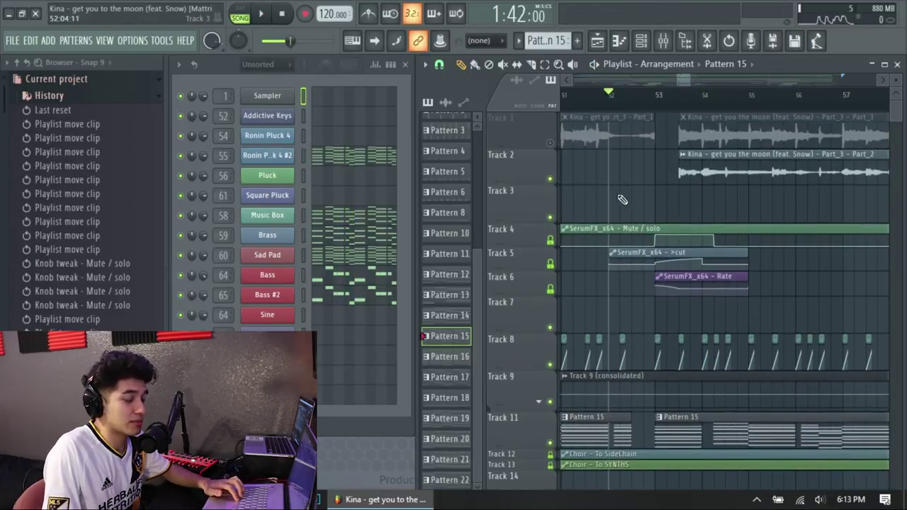
scroll(810, 279, "down", 4)
scroll(735, 269, "down", 2)
scroll(735, 271, "up", 3)
scroll(748, 358, "up", 2)
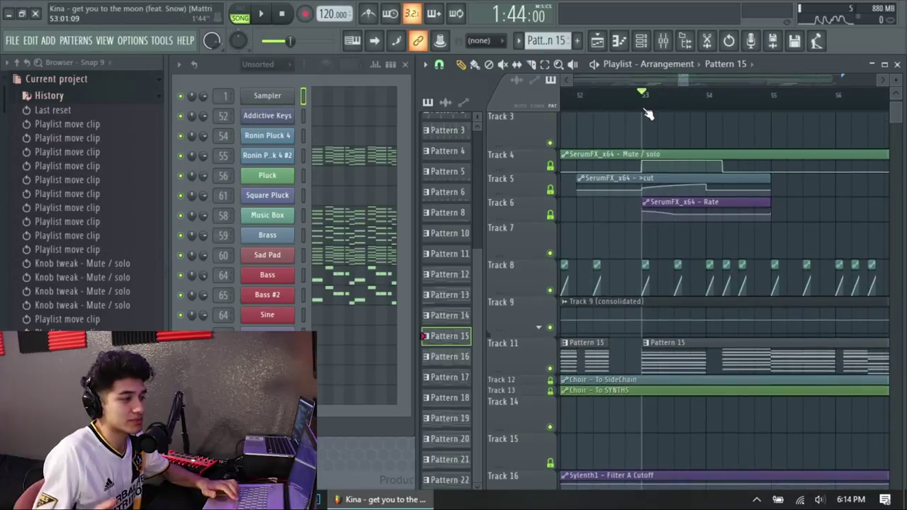
key("space")
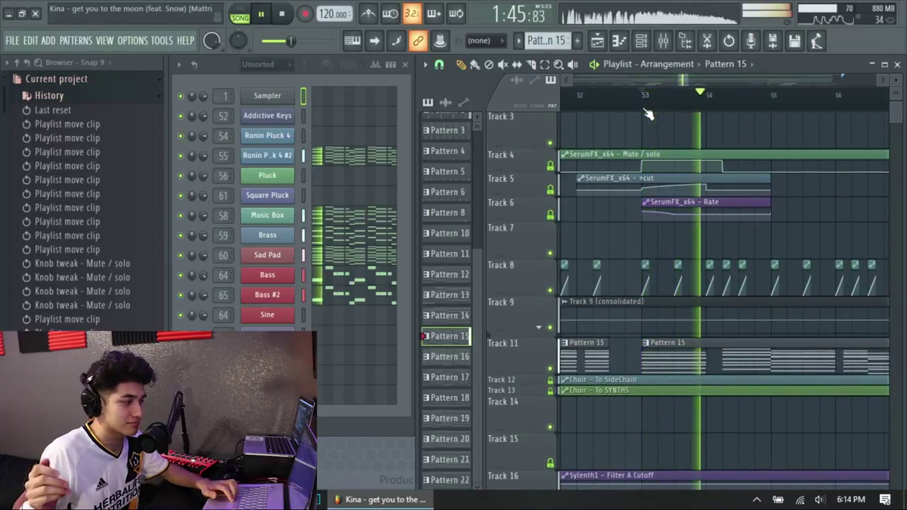
key("space")
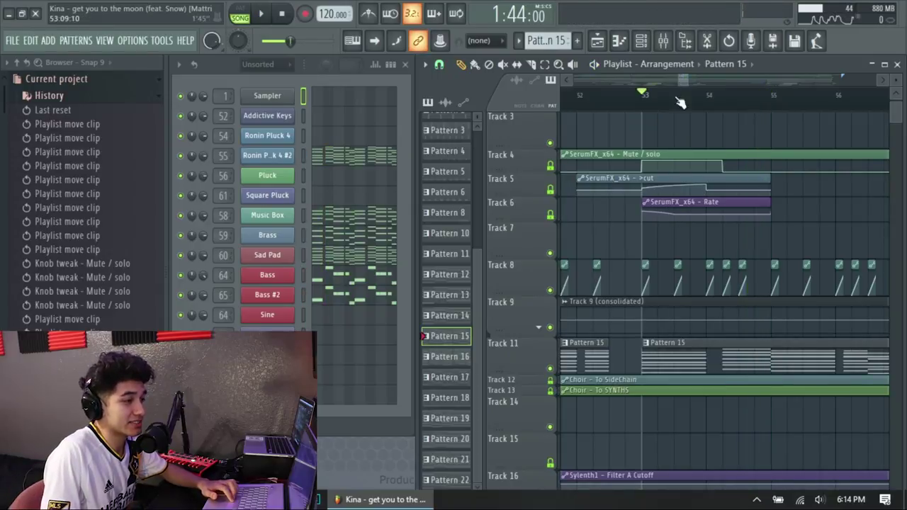
Step: Open the SerumFX plugin from the SideChain mixer track and place its window over the playlist
left_click(672, 42)
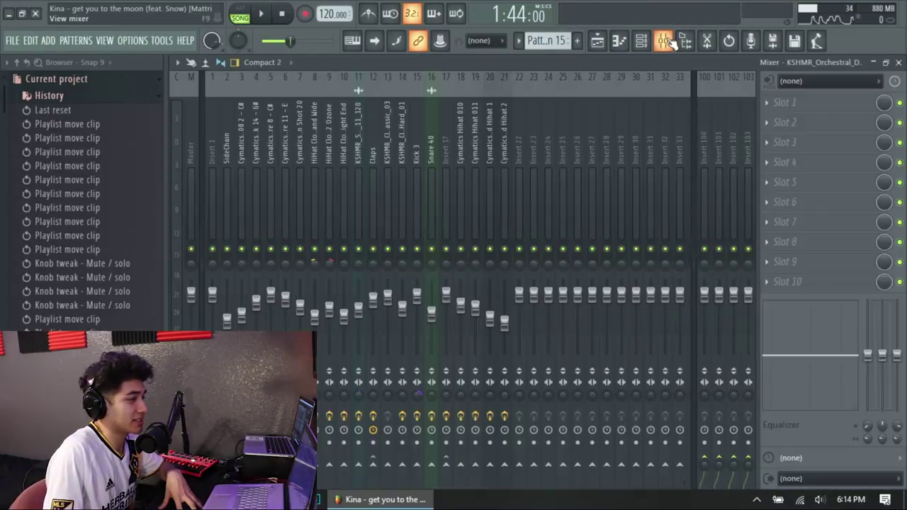
left_click(224, 167)
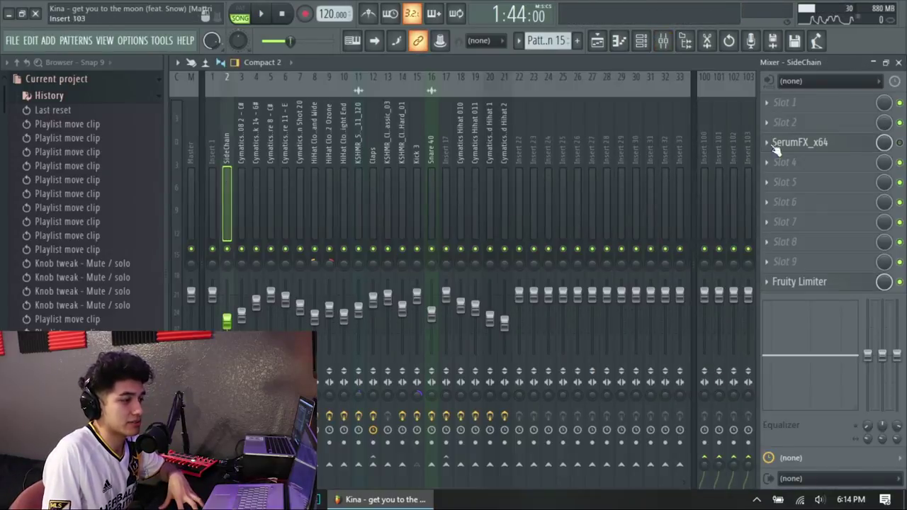
left_click(899, 63)
left_click(671, 202)
key("F9")
left_click(808, 143)
left_click(899, 63)
left_click_drag(464, 64, 470, 133)
left_click(800, 234)
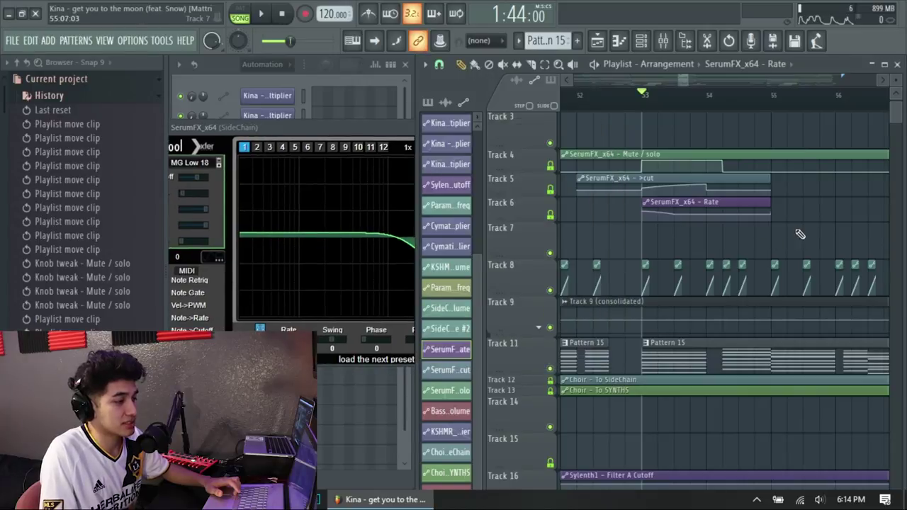
Step: Play from bar 53 with the SerumFX LFO controls in view, stop, and close the plugin
left_click(316, 131)
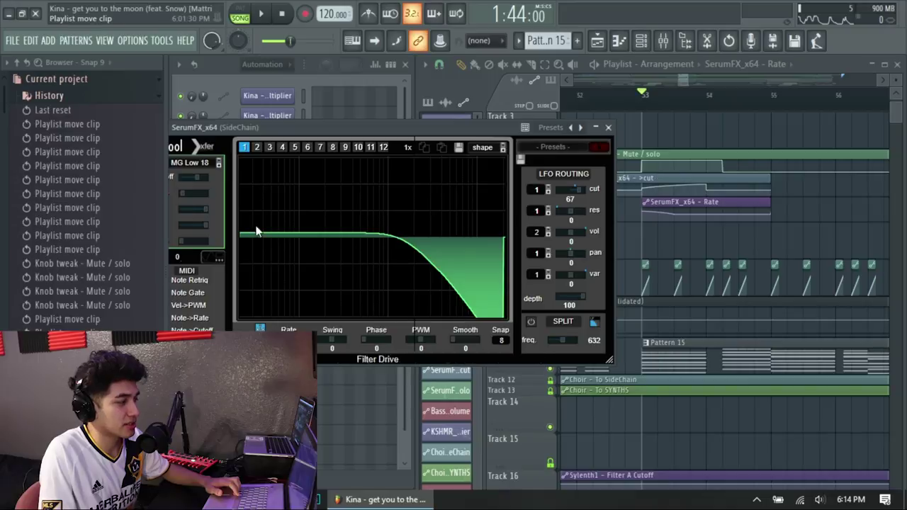
key("space")
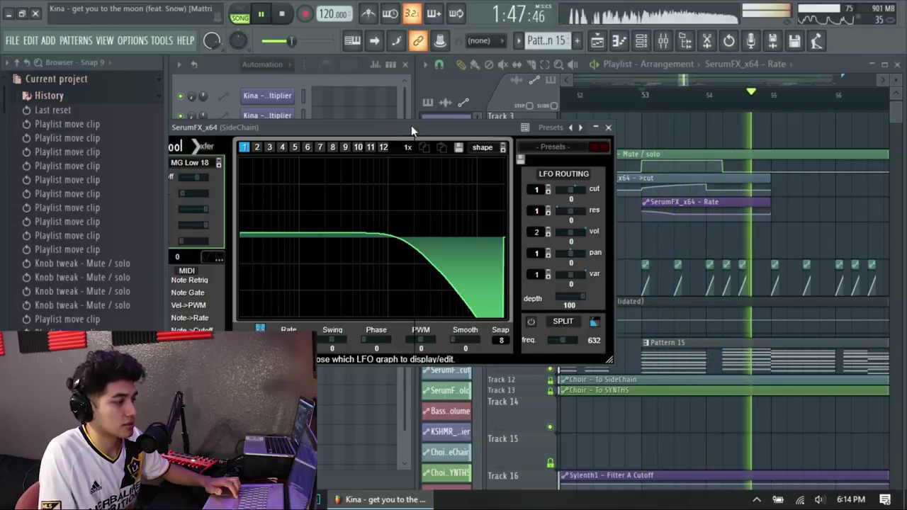
key("space")
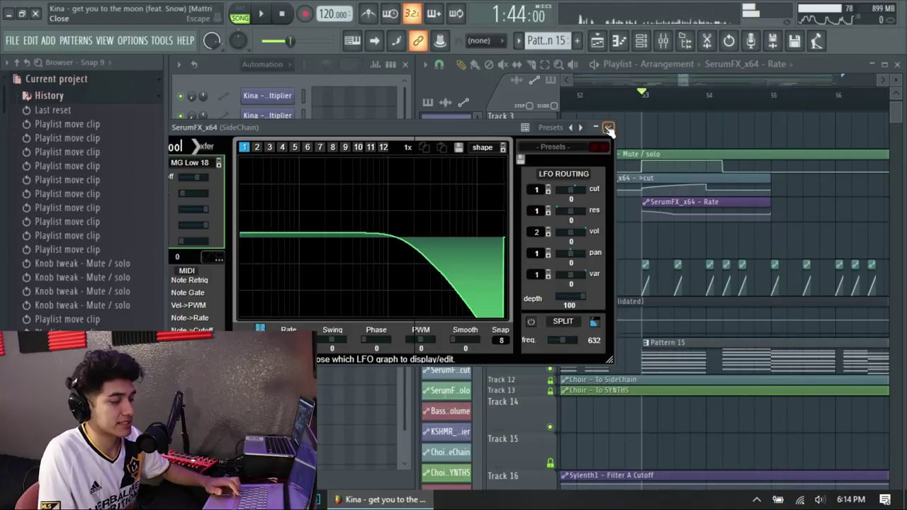
left_click(609, 128)
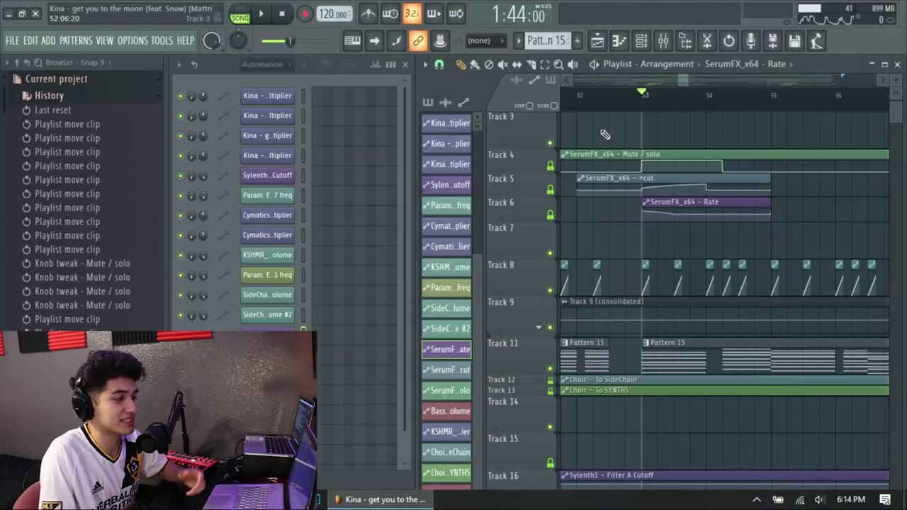
Step: Replay the SerumFX filter effect from bar 53 with the automation and muted vocal tracks in view, and stop after bar 54
scroll(794, 226, "up", 3)
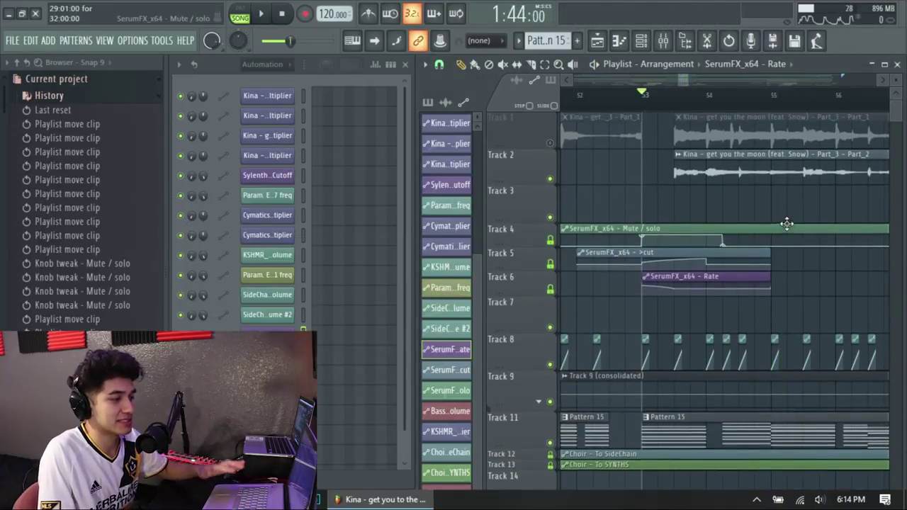
key("space")
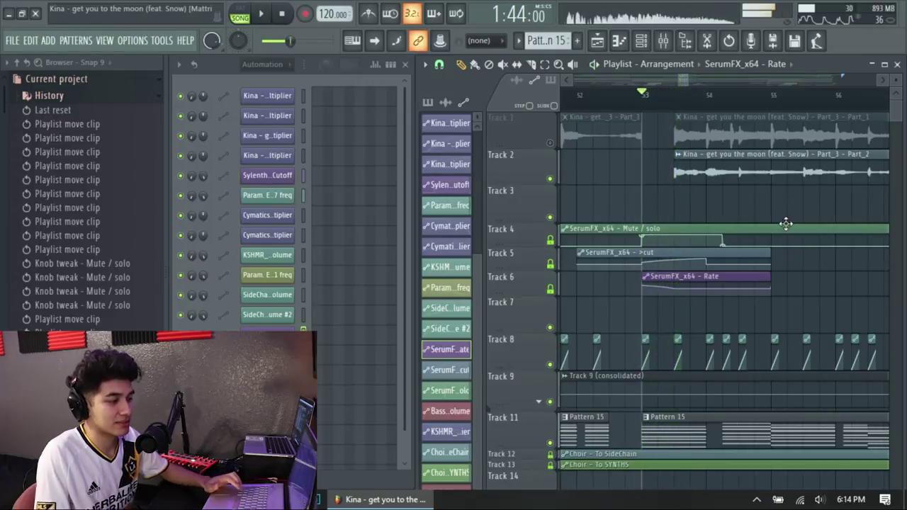
scroll(662, 305, "up", 1)
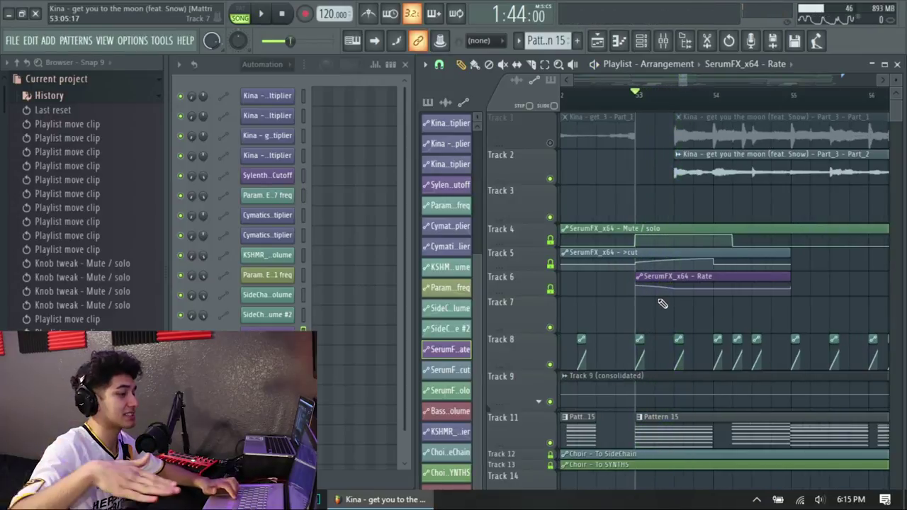
key("space")
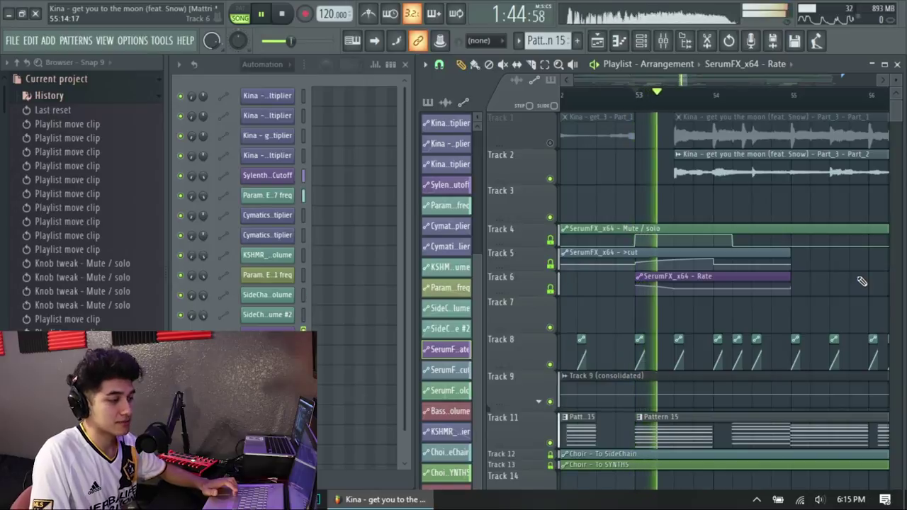
scroll(858, 271, "down", 2)
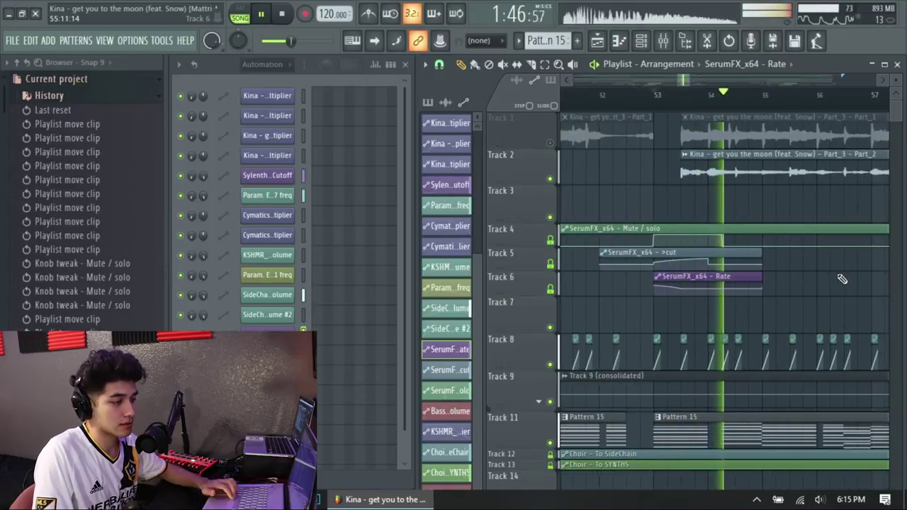
key("space")
Step: Solo the Track 2 vocal layer for playback, re-enable all tracks including Track 1 to hear the full mix, and stop
left_click(551, 180, "ctrl")
key("space")
mouse_move(687, 78)
left_mouse_down()
mouse_move(711, 98)
mouse_move(689, 82)
left_mouse_up()
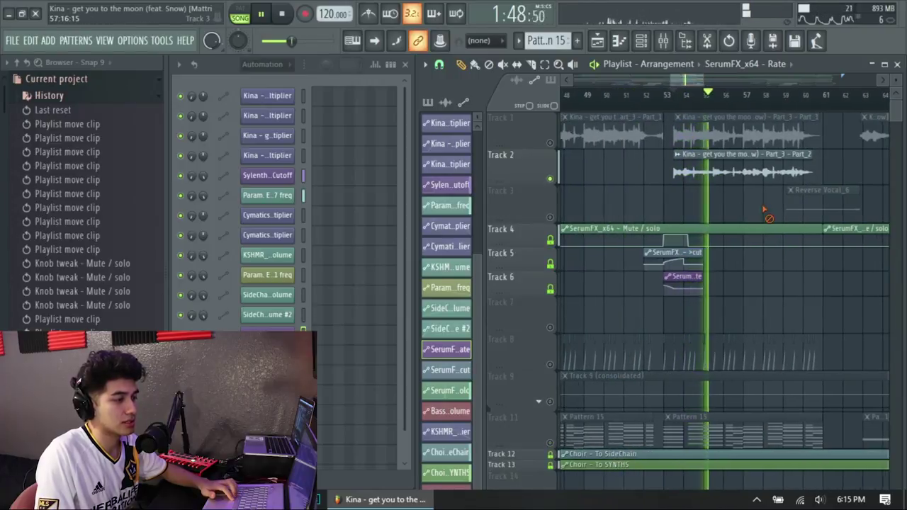
scroll(767, 209, "up", 2)
scroll(767, 209, "down", 2)
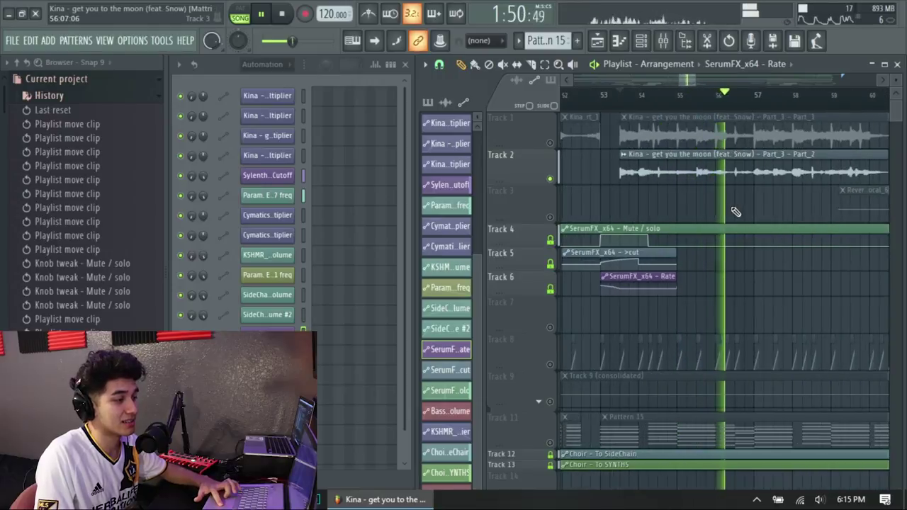
scroll(735, 208, "up", 1)
right_click(552, 178)
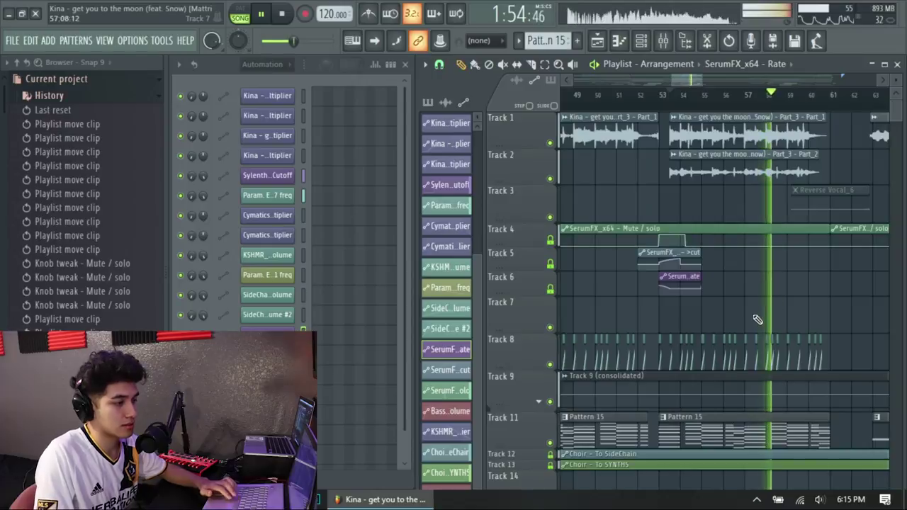
key("space")
Step: Play the mix toward bar 60 while examining the risers, impacts and transition effects on Tracks 22 to 28
scroll(801, 312, "down", 6)
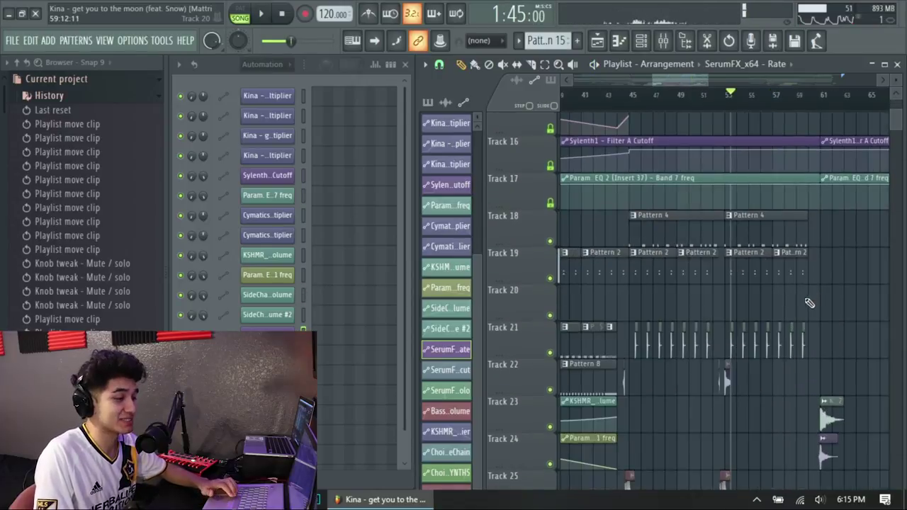
scroll(786, 369, "right", 3)
scroll(755, 401, "down", 6)
scroll(720, 361, "left", 1)
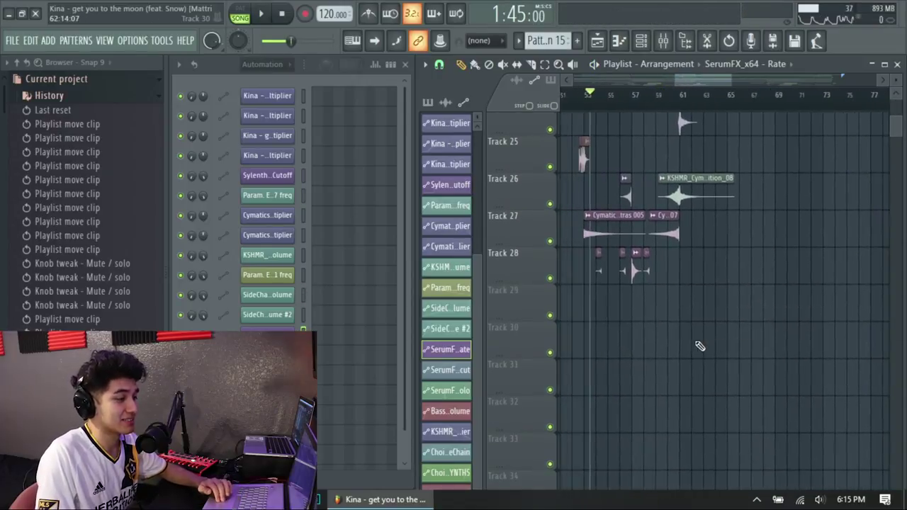
scroll(631, 231, "up", 2)
scroll(631, 231, "up", 2)
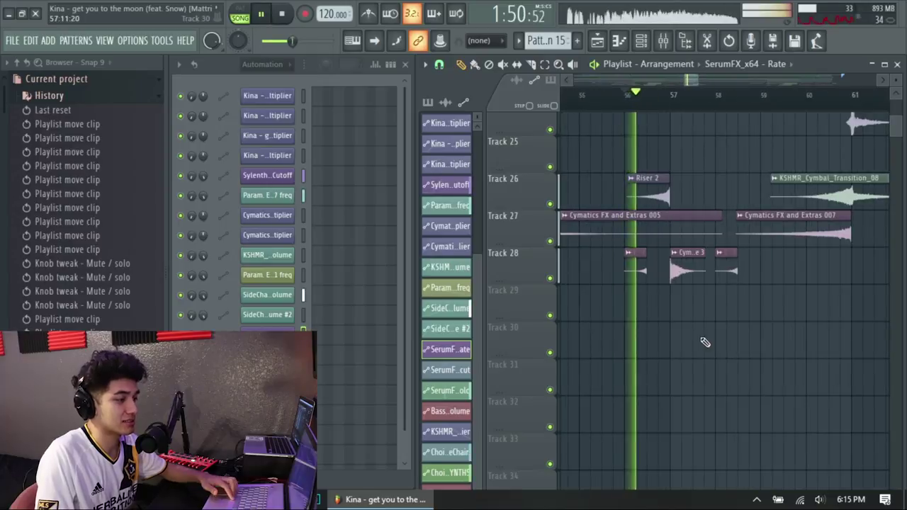
scroll(705, 341, "up", 5)
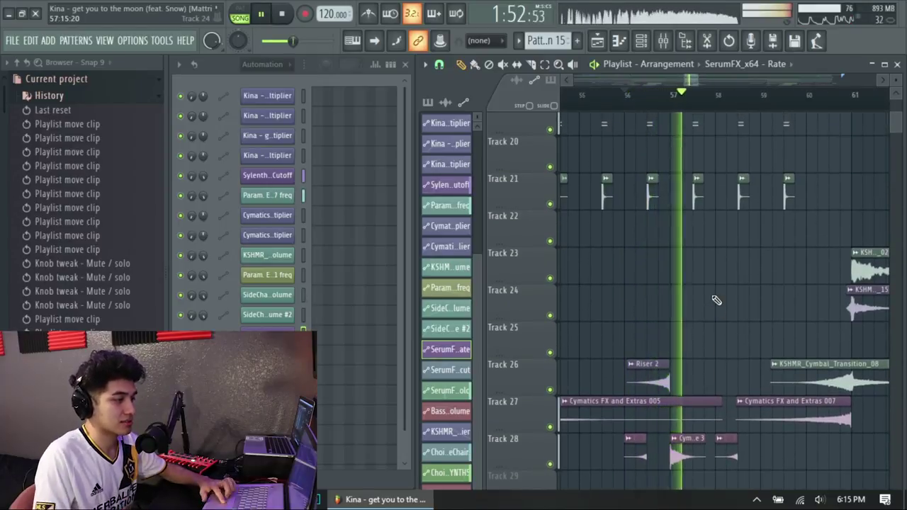
scroll(716, 300, "down", 2)
scroll(779, 248, "up", 1)
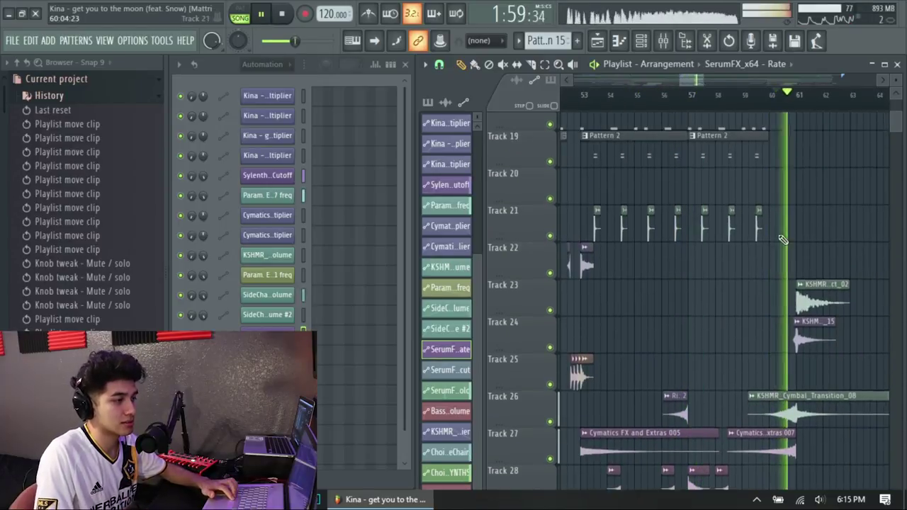
Step: Follow playback past bar 61, survey the whole arrangement on Tracks 13 to 28, and stop
left_click_drag(701, 82, 710, 82)
scroll(737, 277, "up", 10)
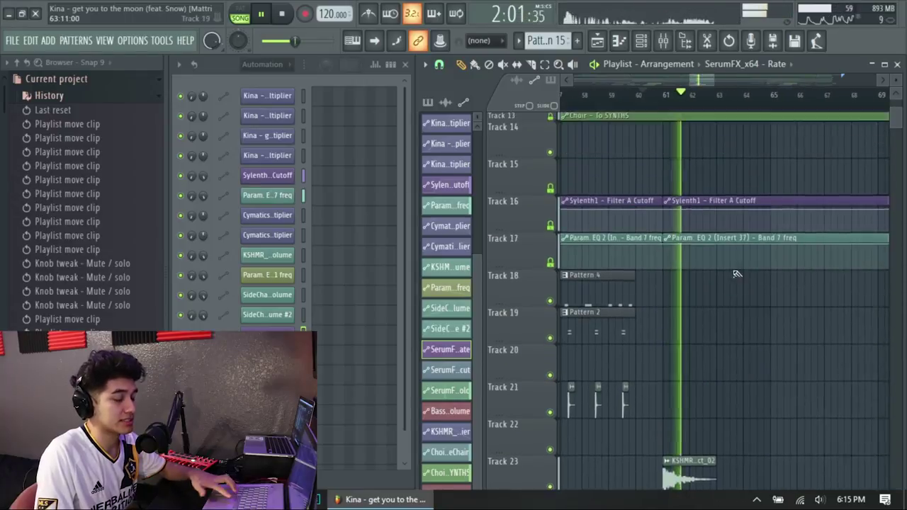
scroll(733, 262, "down", 6)
scroll(753, 337, "down", 1)
scroll(752, 337, "down", 12)
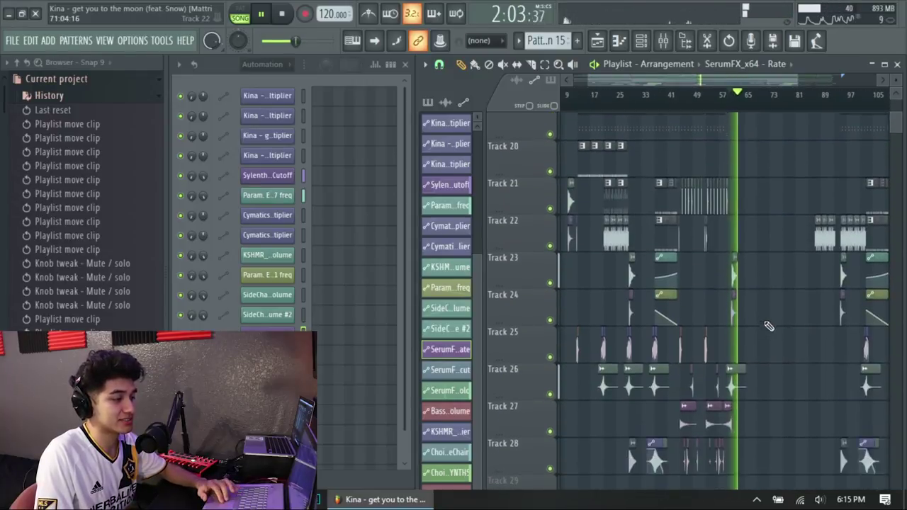
scroll(704, 274, "down", 2)
key("space")
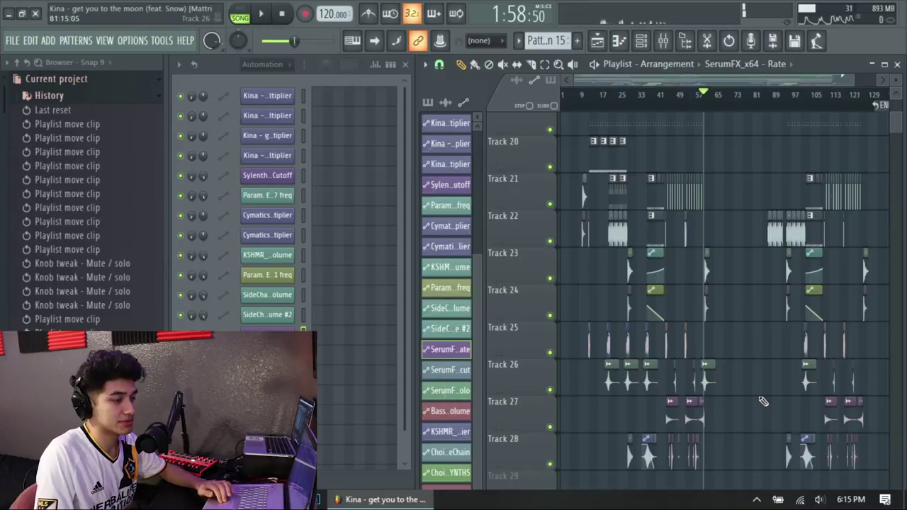
Step: Play the transition from bar 60 into the break, following Tracks 3 to 22 around the end of Pattern 15
scroll(760, 400, "up", 6)
scroll(692, 248, "up", 17)
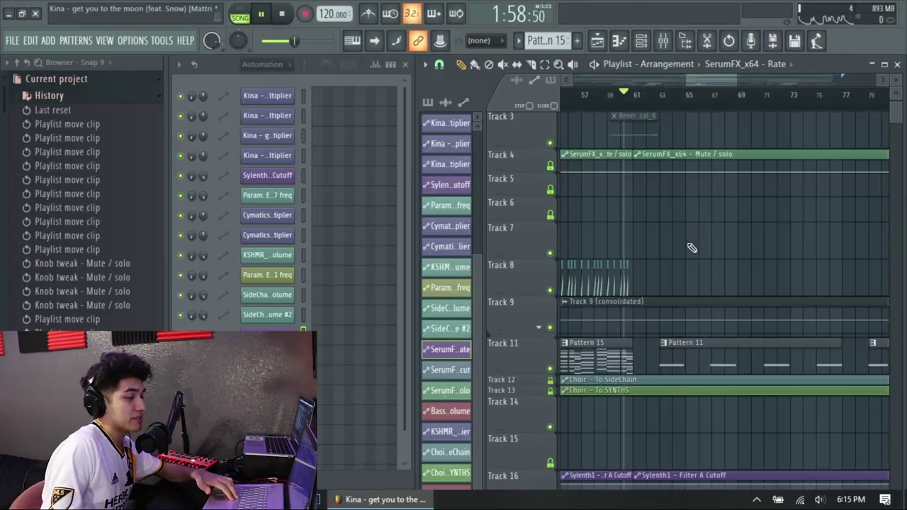
key("space")
scroll(684, 246, "up", 3)
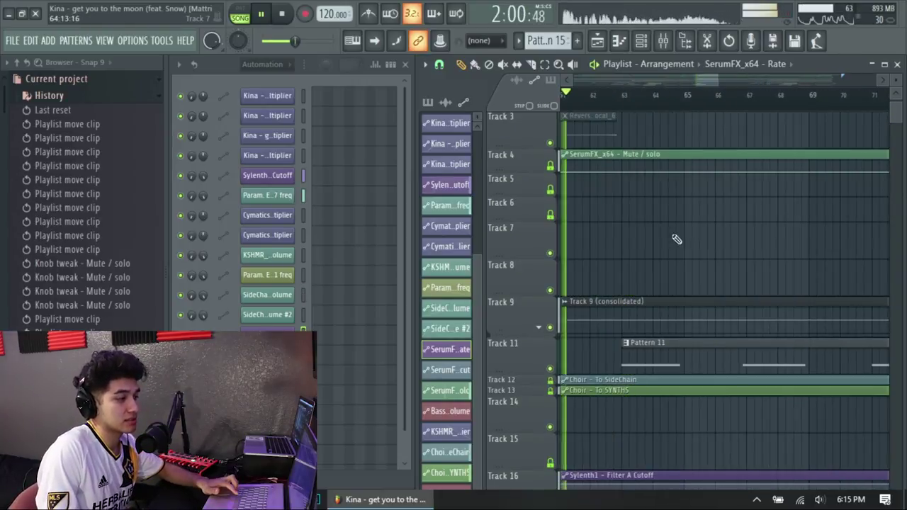
scroll(684, 245, "down", 8)
scroll(645, 219, "left", 3)
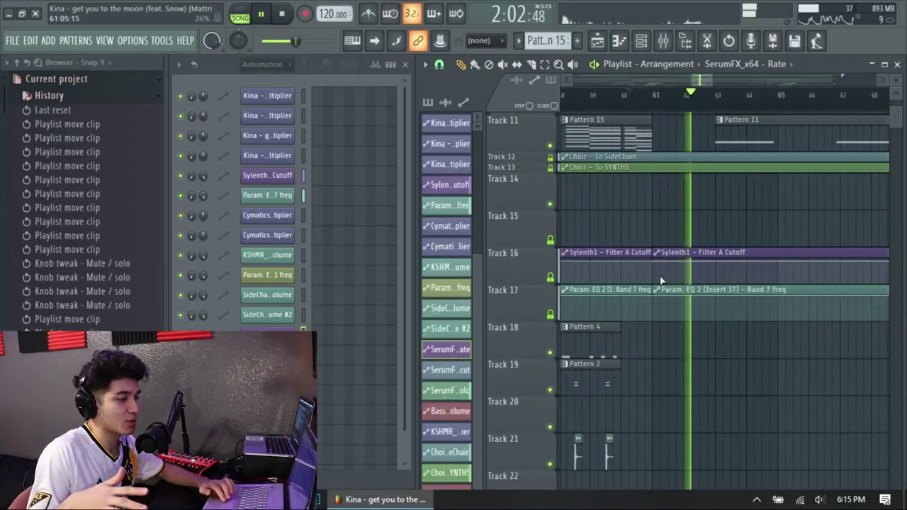
Step: Play the break from bar 61, following the Track 1 vocal and Pattern 11 on Track 11, and stop
scroll(673, 294, "right", 3)
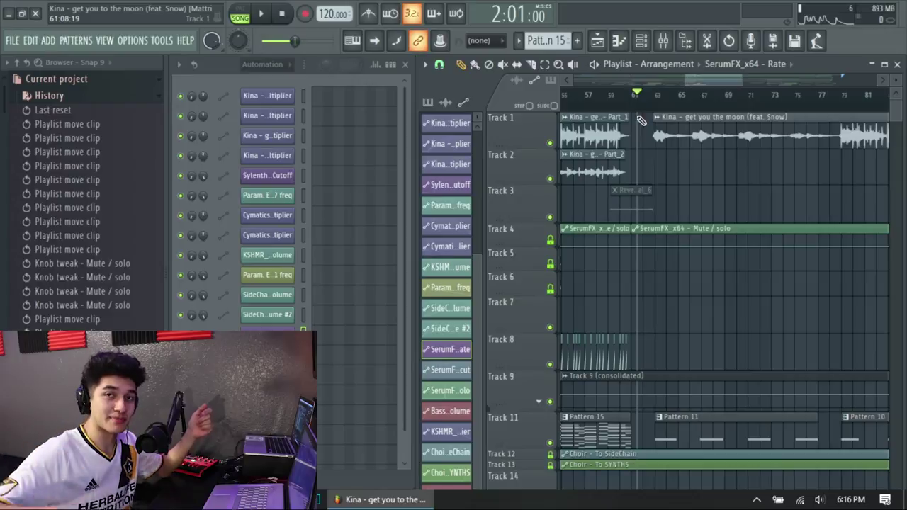
key("space")
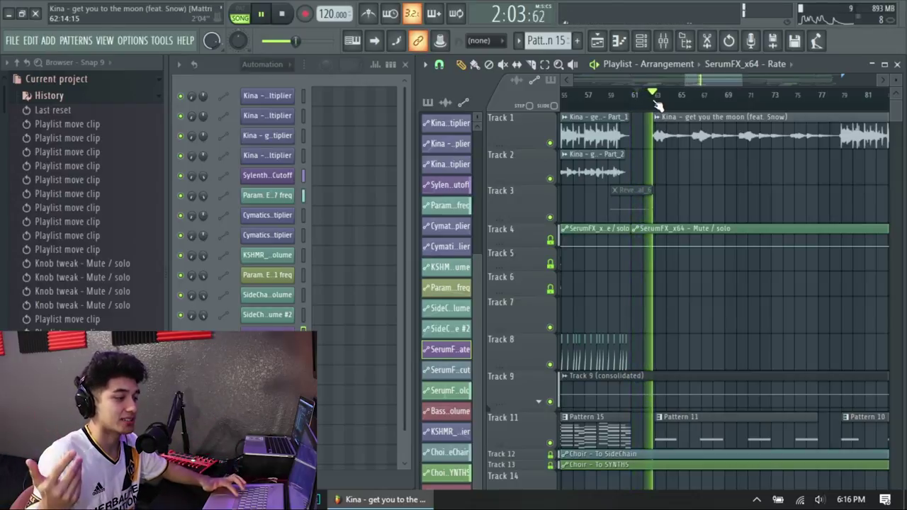
scroll(709, 253, "down", 5)
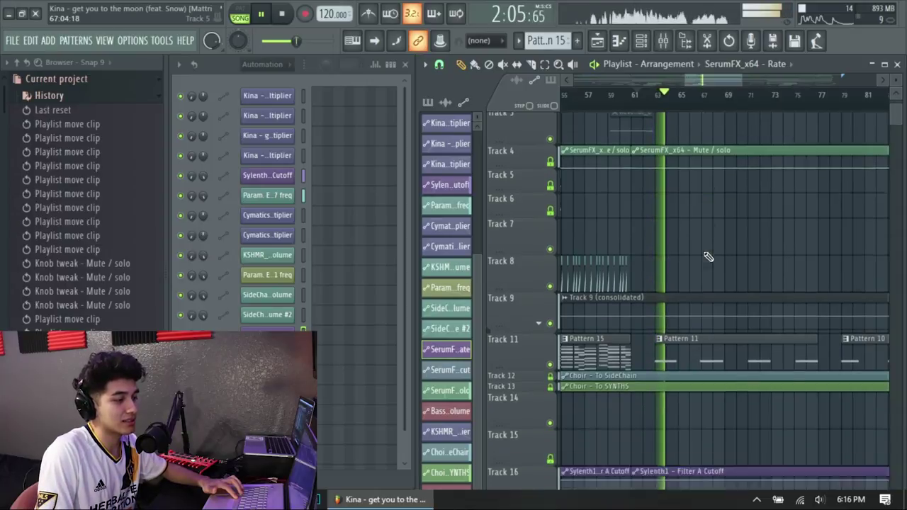
key("space")
Step: Inspect the Choir instrument behind Pattern 11, solo Track 11 for playback, and restore all tracks to the mix
left_click(691, 292)
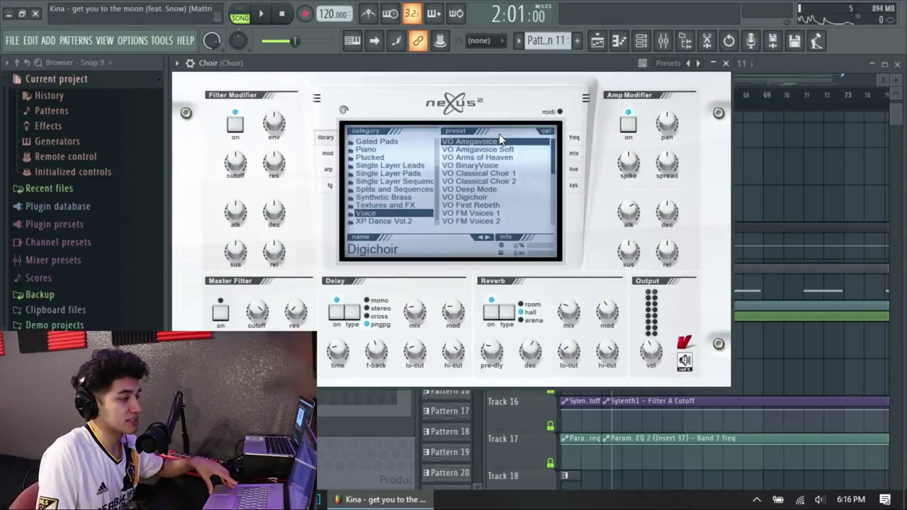
key("Escape")
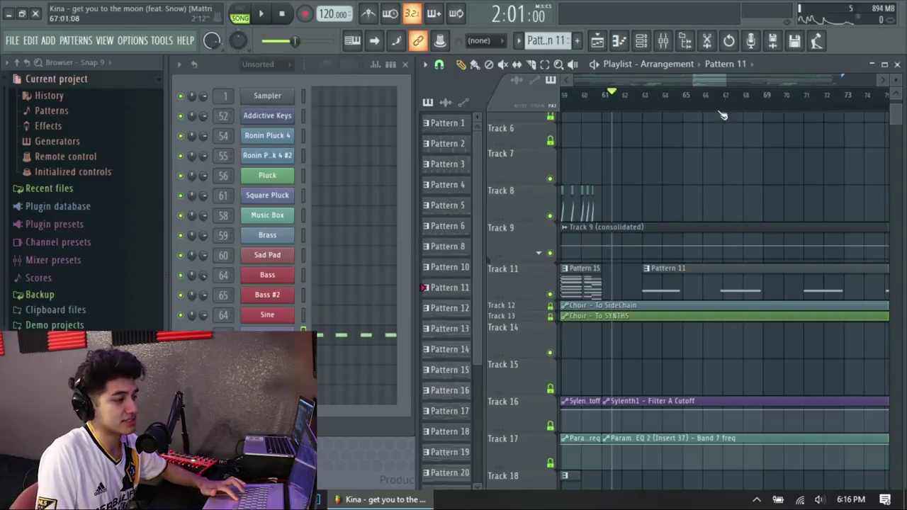
right_click(551, 294)
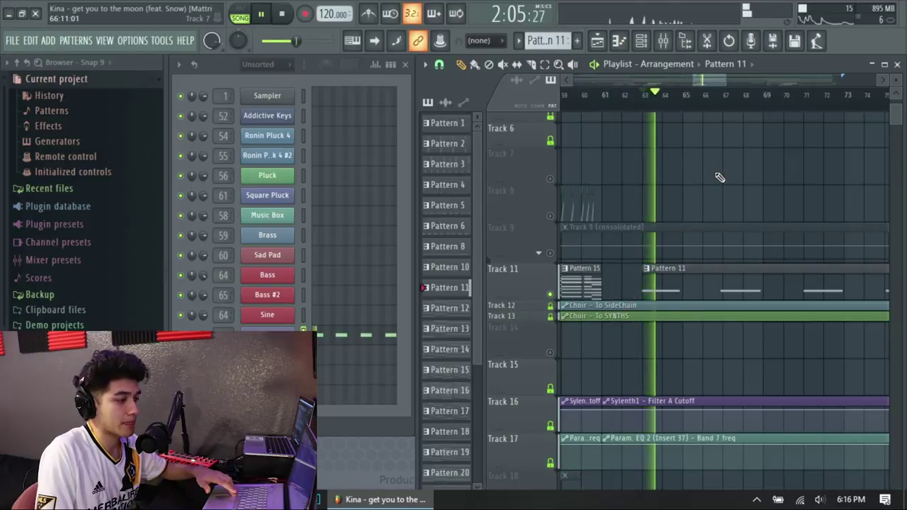
right_click(551, 296)
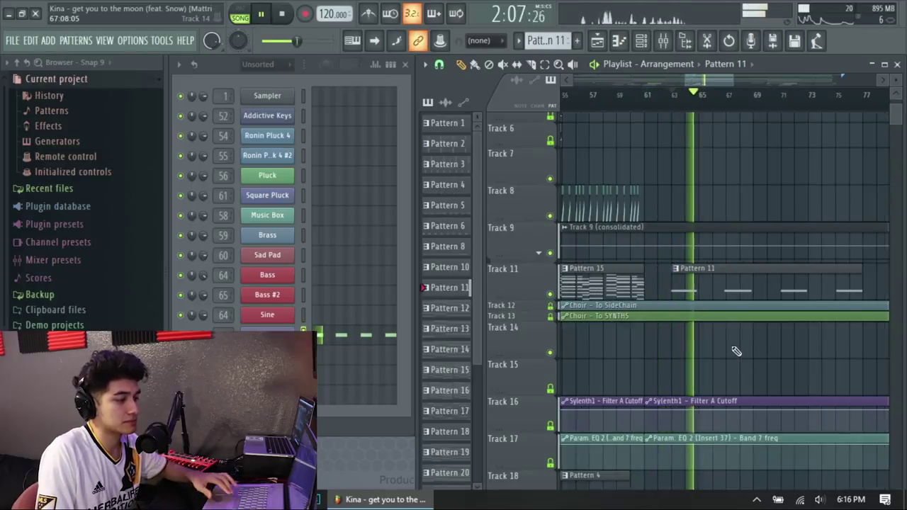
Step: Survey Tracks 1 to 28 through the break, covering Patterns 11 and 10 and the clips leading to bar 93
scroll(737, 346, "down", 5)
scroll(739, 345, "down", 5)
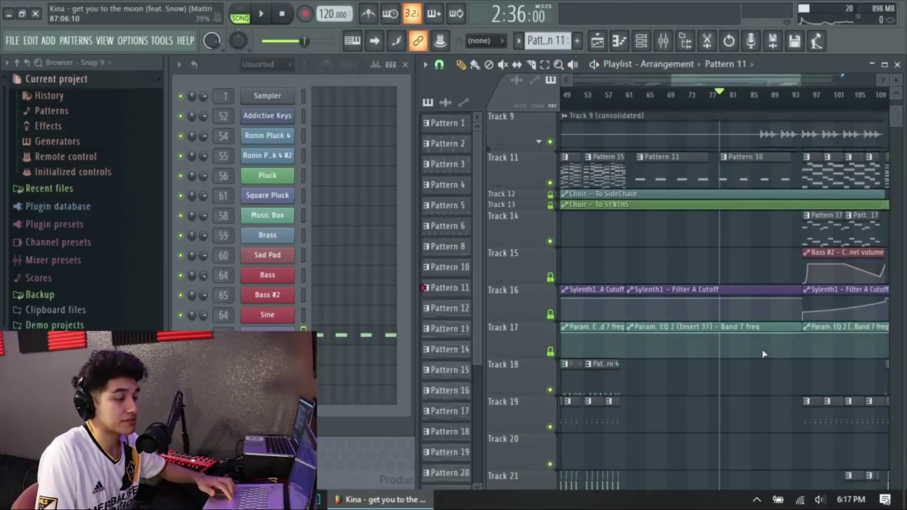
scroll(762, 350, "up", 7)
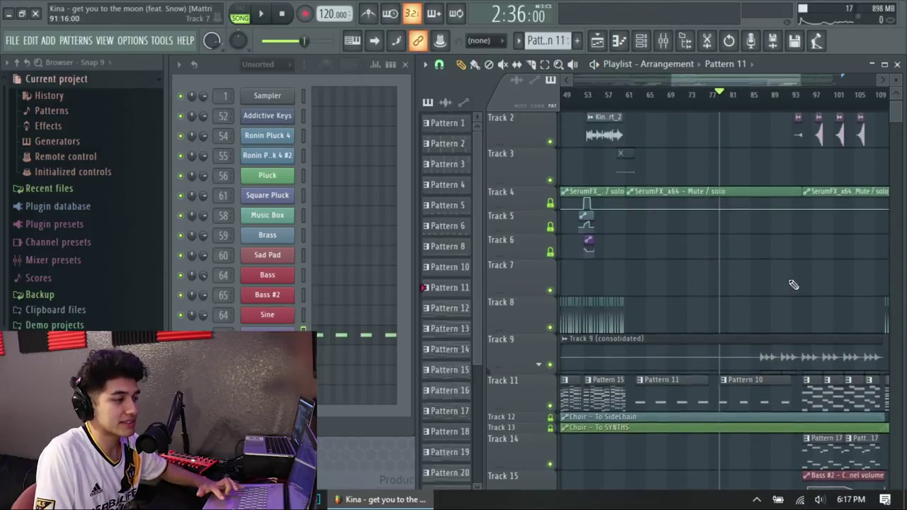
scroll(769, 248, "up", 2)
scroll(758, 273, "down", 8)
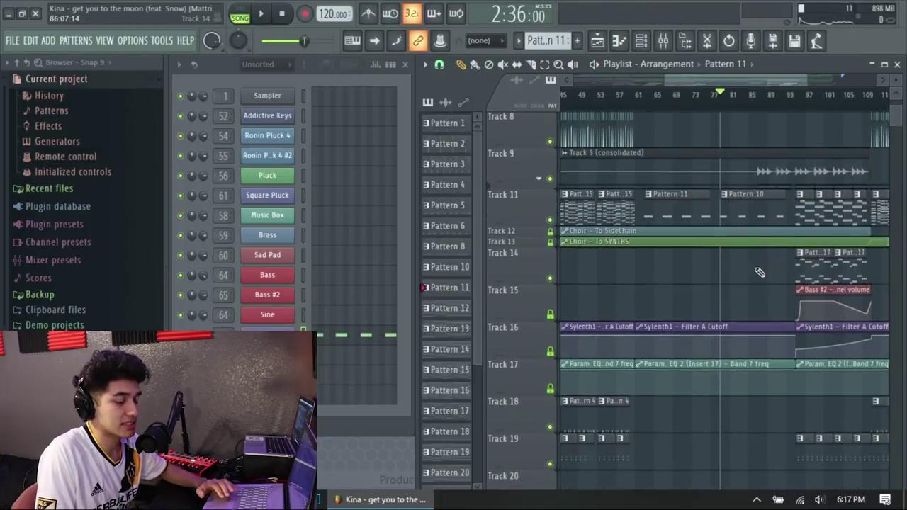
scroll(757, 286, "down", 4)
scroll(688, 293, "up", 3)
scroll(741, 359, "up", 8)
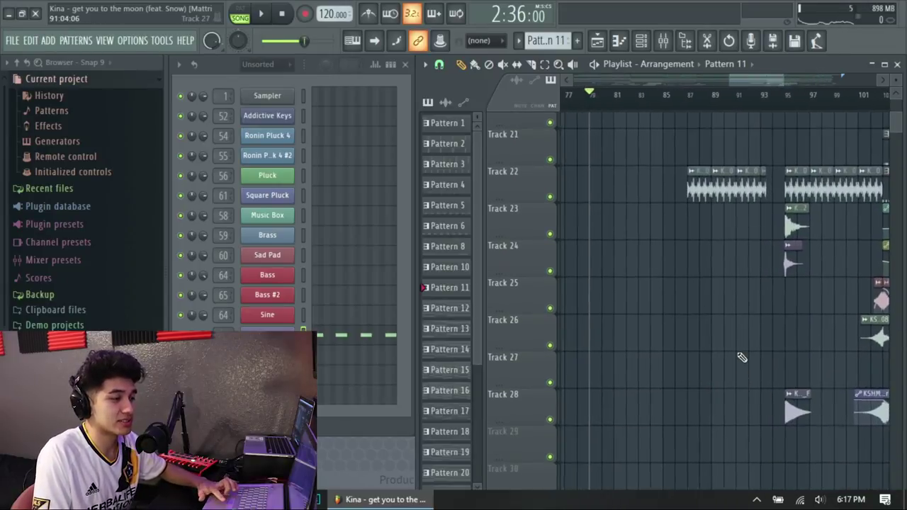
scroll(740, 348, "down", 1)
scroll(717, 193, "up", 3)
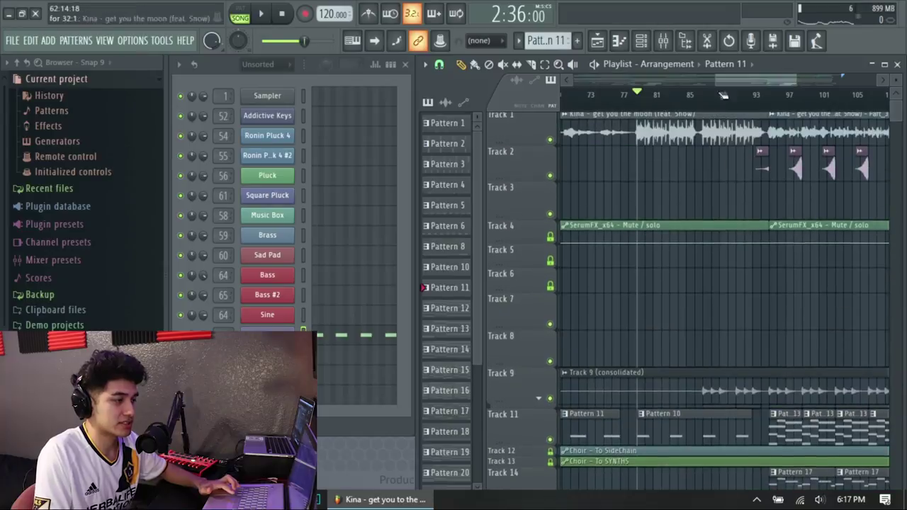
Step: Examine the clips starting at bar 87 on Tracks 9 and 22 alongside the Track 1 vocal
scroll(686, 309, "down", 3)
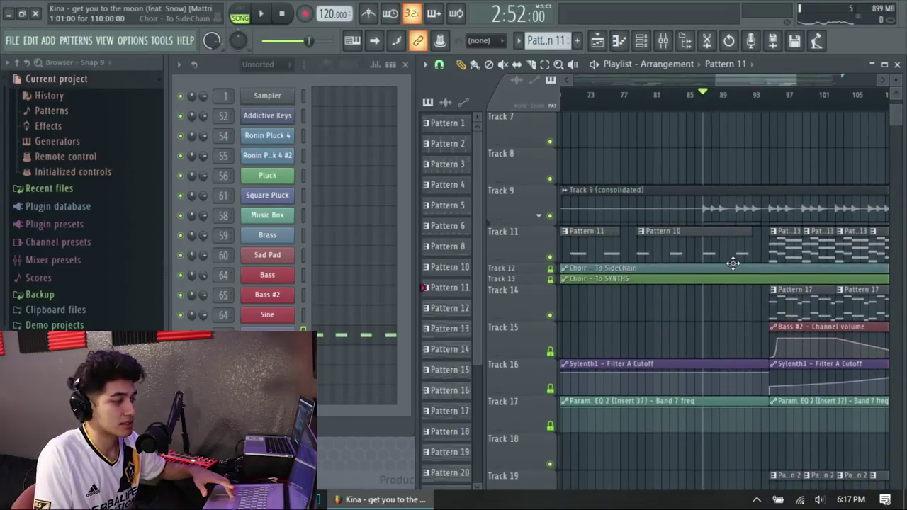
scroll(713, 234, "down", 7)
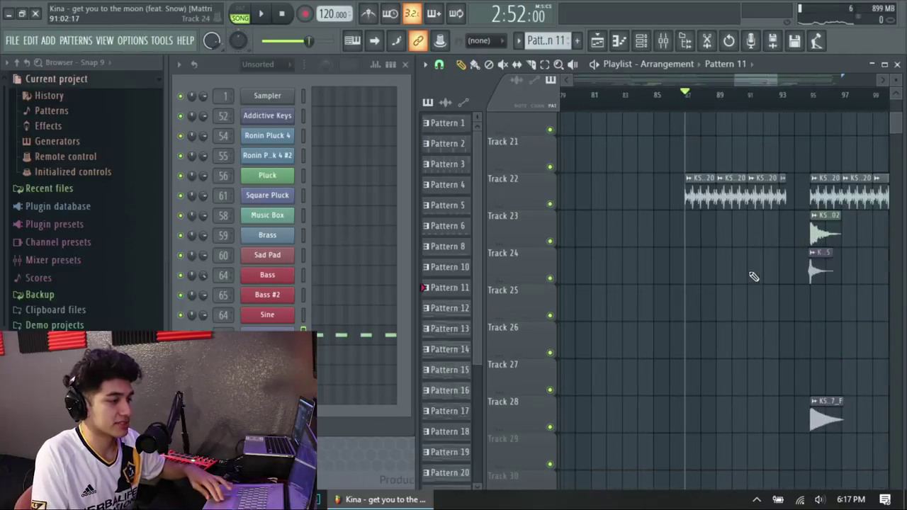
scroll(754, 276, "up", 10)
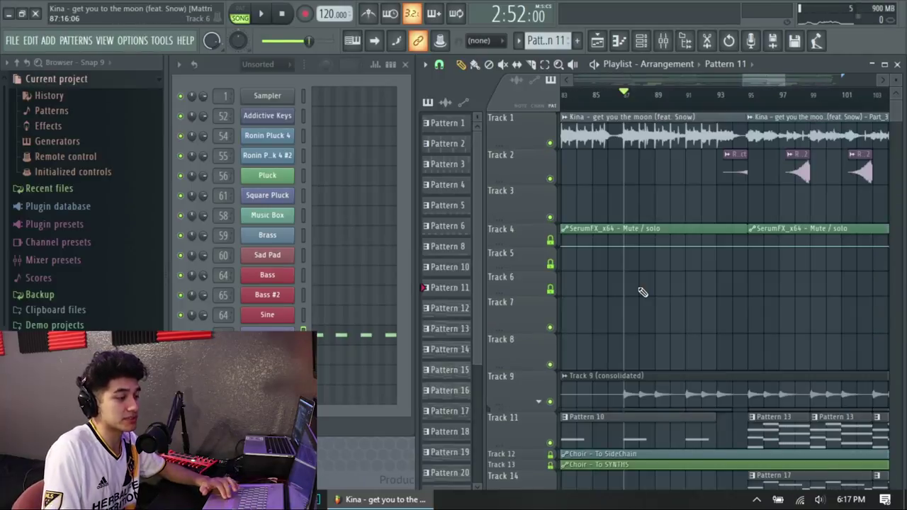
Step: Examine the second build after bar 93, including Pattern 17, the Track 15 to 17 automation and the Track 22 to 28 effects
scroll(644, 277, "down", 2)
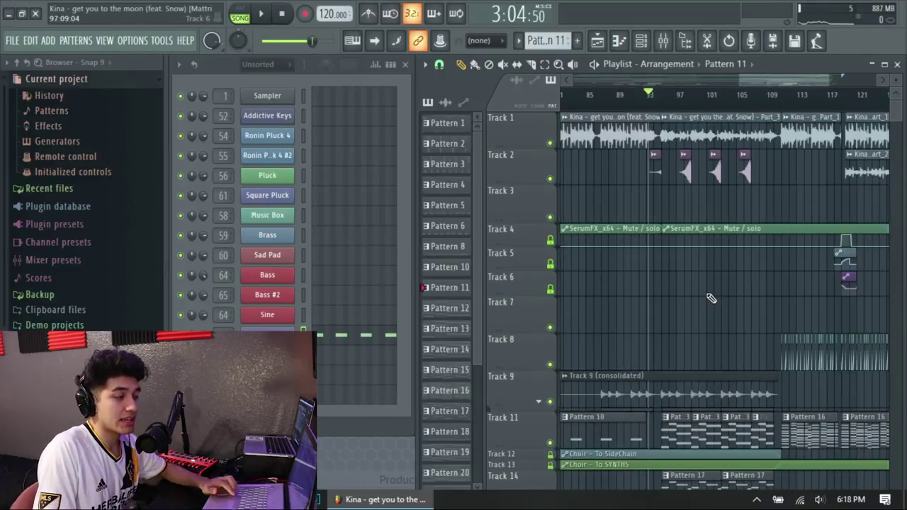
scroll(711, 298, "down", 2)
scroll(711, 299, "down", 8)
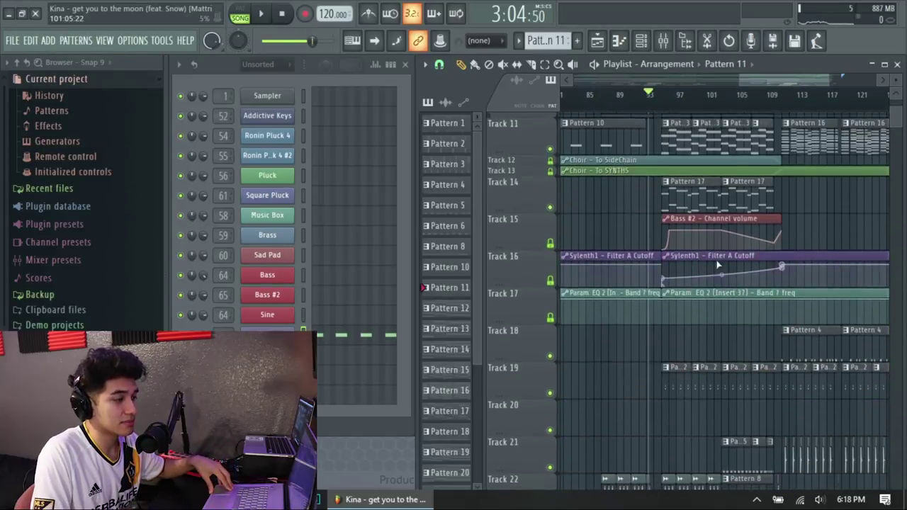
scroll(759, 365, "down", 15)
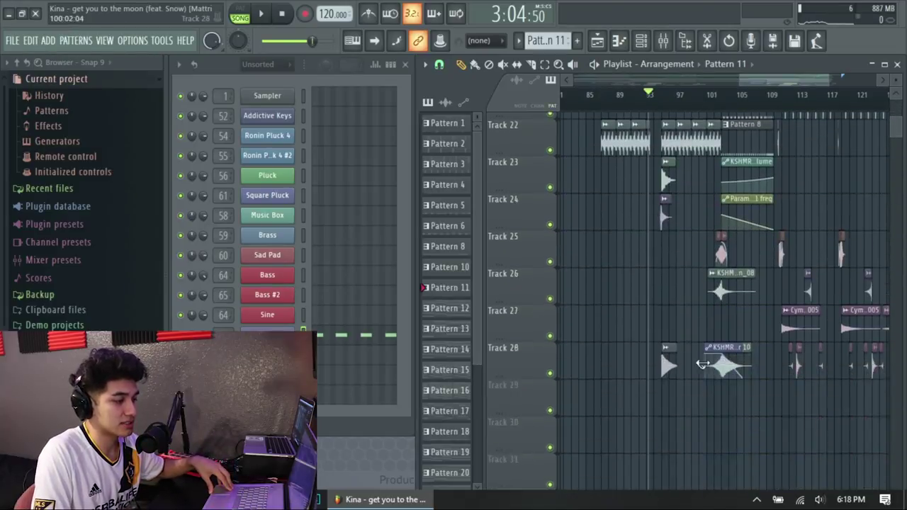
Step: Compare the second build's effects, automation and patterns on Tracks 7 to 28 with those of the earlier build
scroll(724, 255, "up", 7)
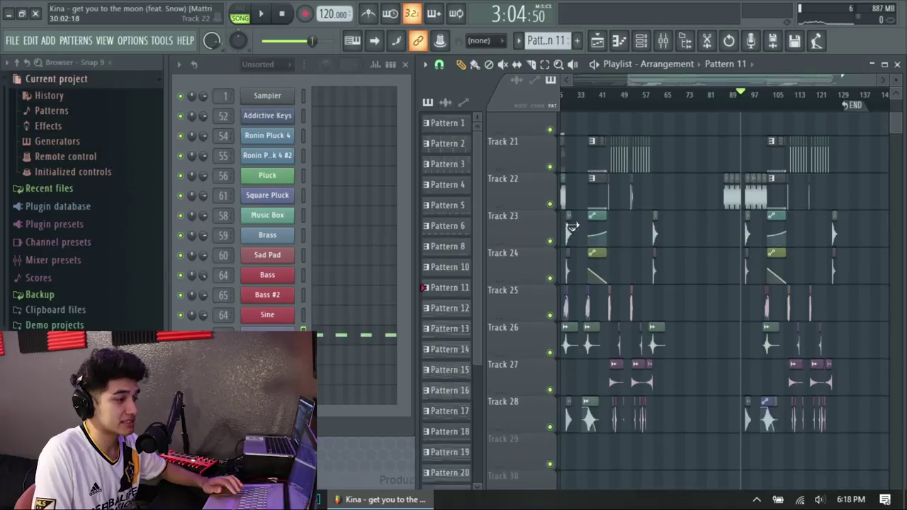
scroll(759, 285, "down", 6)
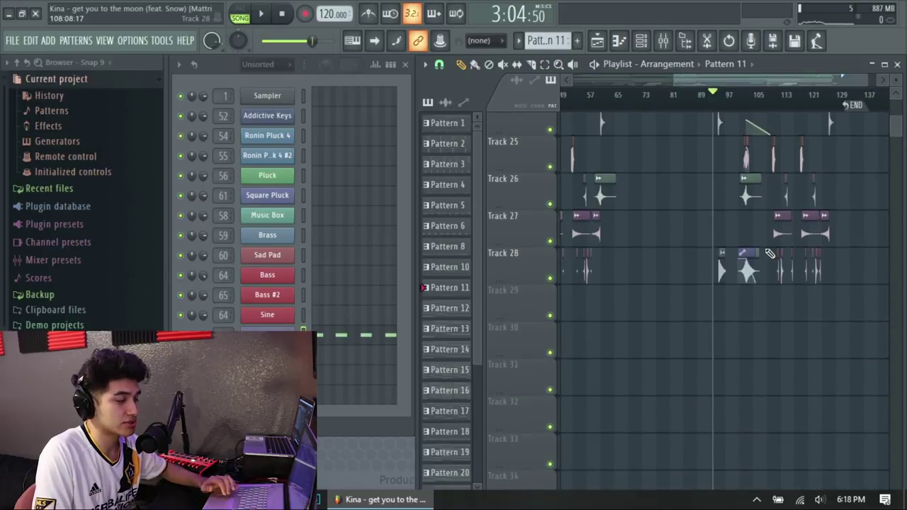
scroll(770, 320, "up", 10)
scroll(769, 333, "down", 6)
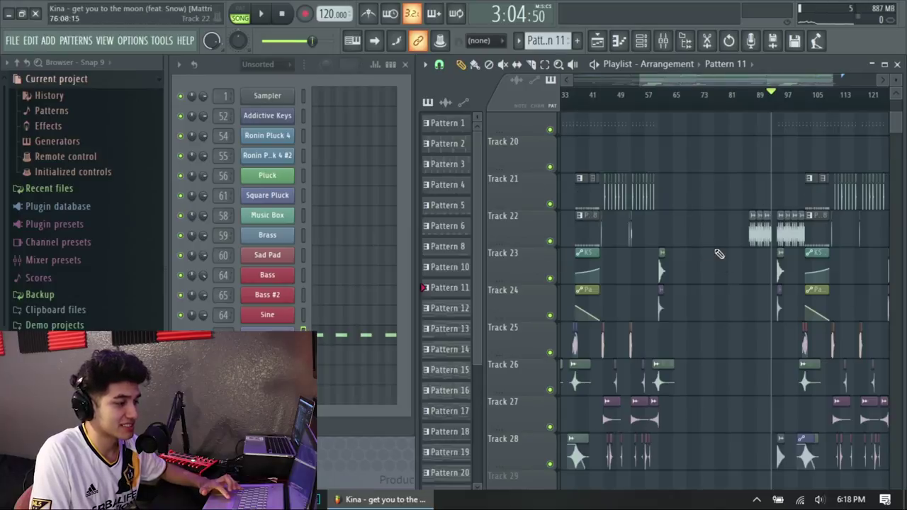
scroll(716, 251, "up", 8)
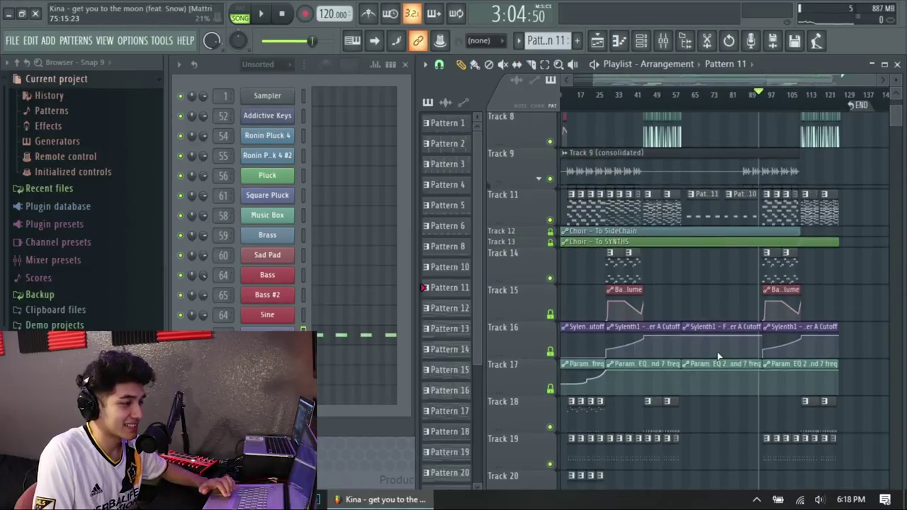
scroll(716, 350, "up", 1)
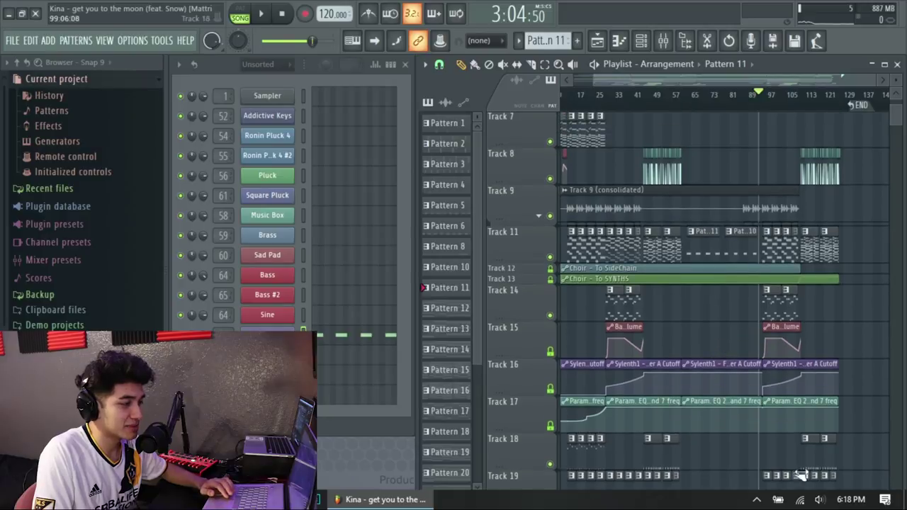
Step: Compare the Track 1 vocals and Track 2 reverb effects around bar 103 with the earlier sections of the arrangement
scroll(787, 324, "up", 3)
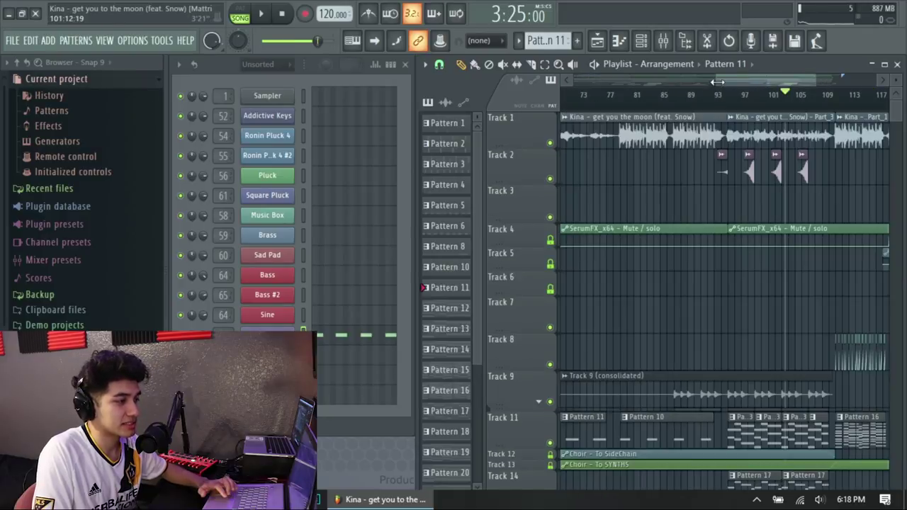
left_click_drag(718, 84, 673, 83)
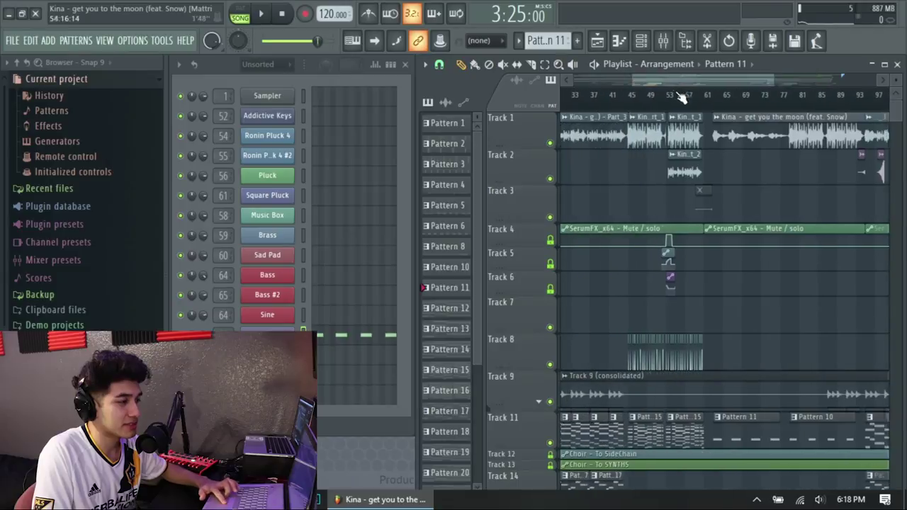
scroll(683, 97, "down", 3)
scroll(766, 180, "down", 2)
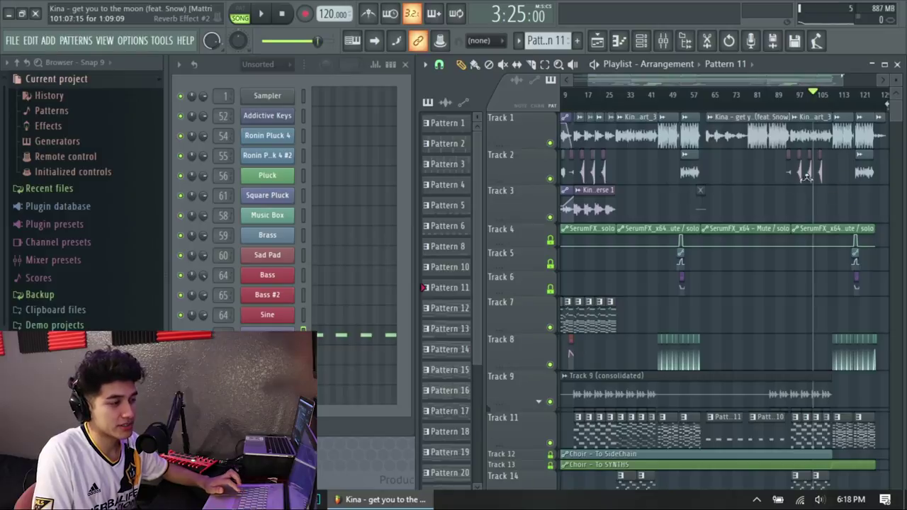
left_click_drag(823, 80, 832, 82)
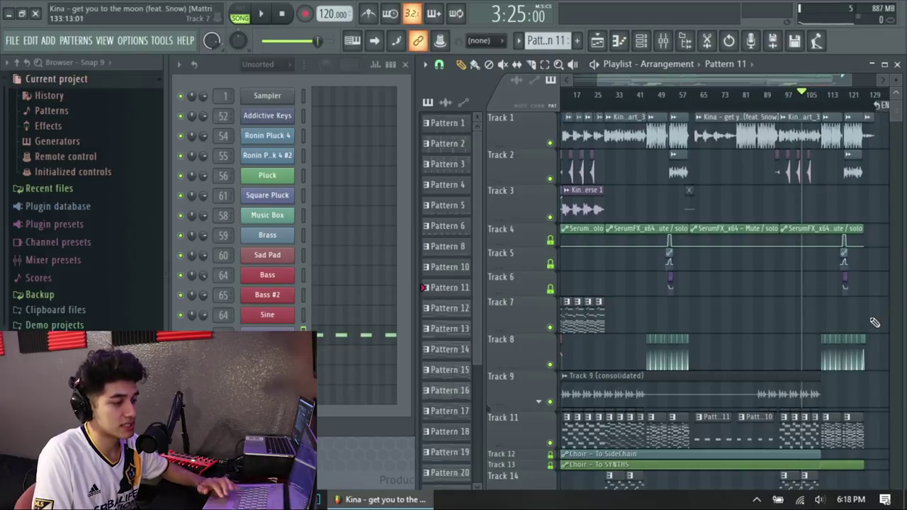
Step: Examine the final drop after bar 110, from the vocals and Pattern 16 to the closing impacts on Tracks 23 and 24
scroll(875, 323, "up", 3)
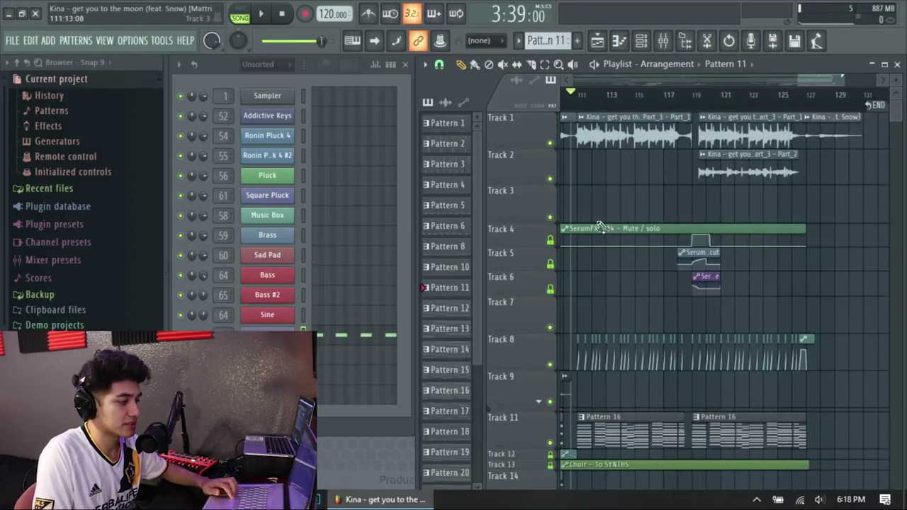
scroll(624, 283, "down", 8)
scroll(643, 390, "down", 5)
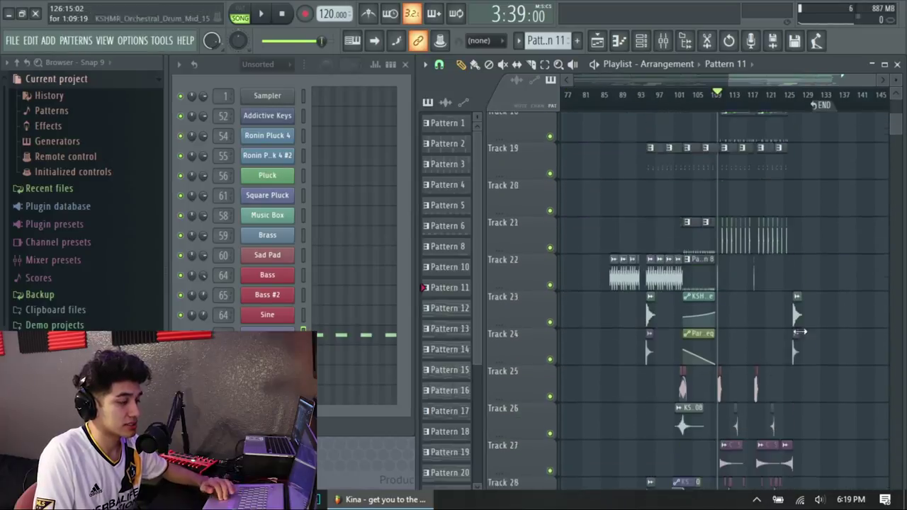
scroll(777, 305, "up", 6)
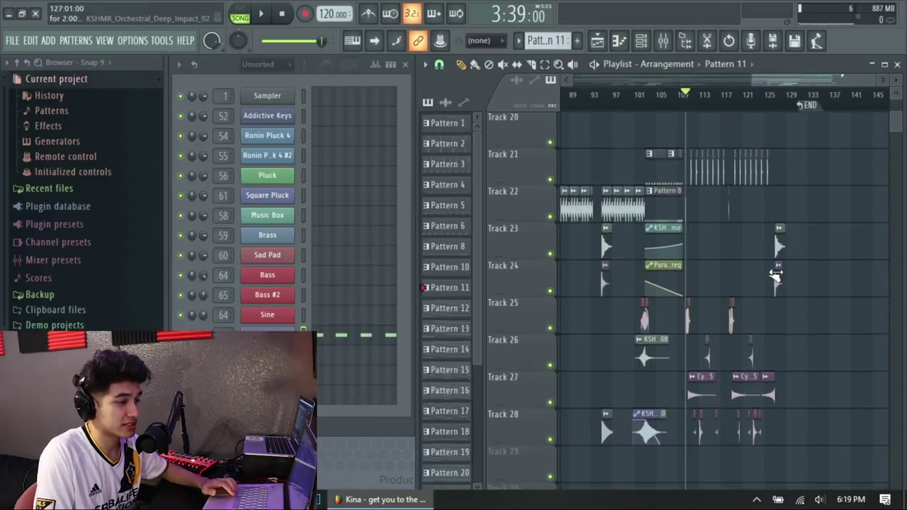
scroll(780, 302, "up", 3)
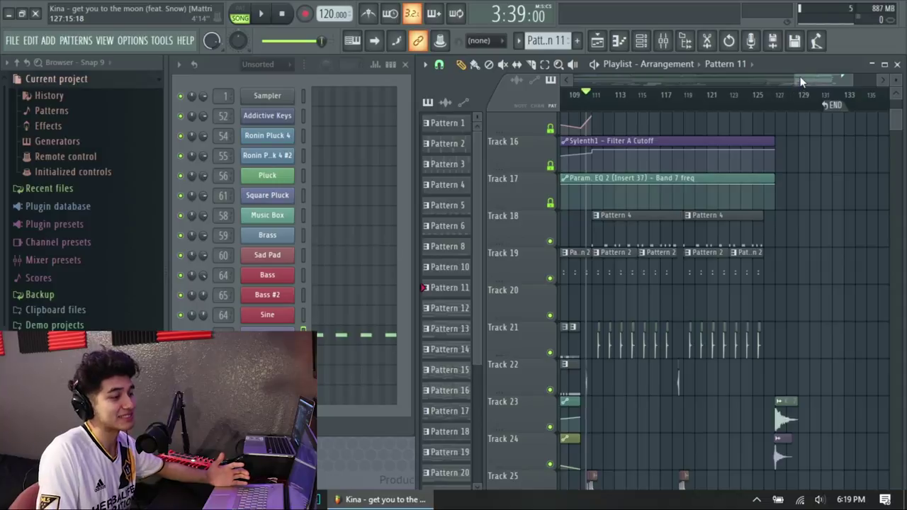
Step: Play the final drop and check the tracks around bar 125, up to the closing vocal clip on Track 1
scroll(801, 84, "left", 3)
key("space")
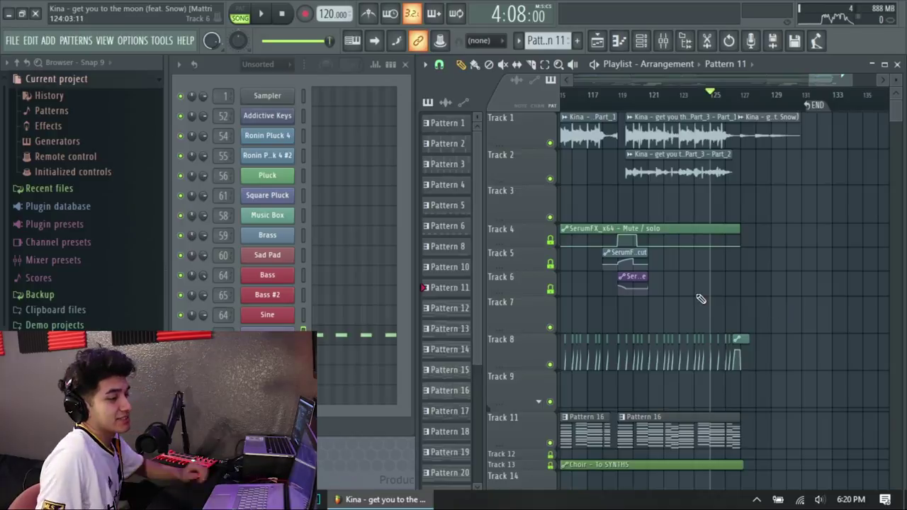
scroll(780, 261, "down", 4)
scroll(810, 253, "up", 3)
scroll(779, 253, "up", 4)
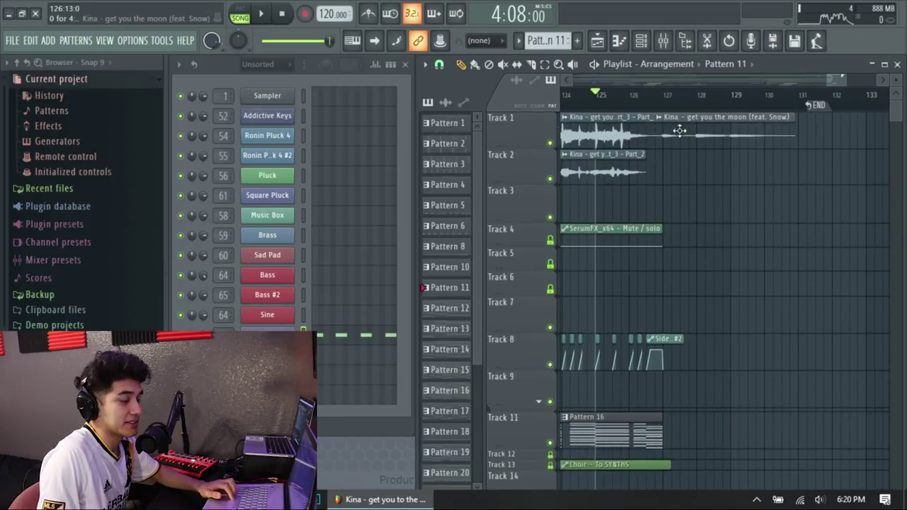
Step: Play the outro from about bar 126, following the last vocal clip on Track 1 toward the end marker
left_click(640, 96)
key("space")
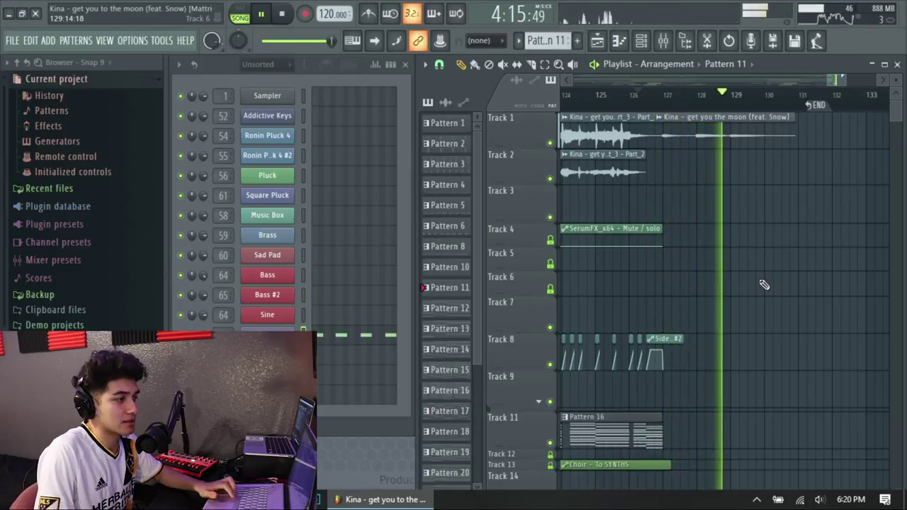
scroll(769, 264, "down", 1)
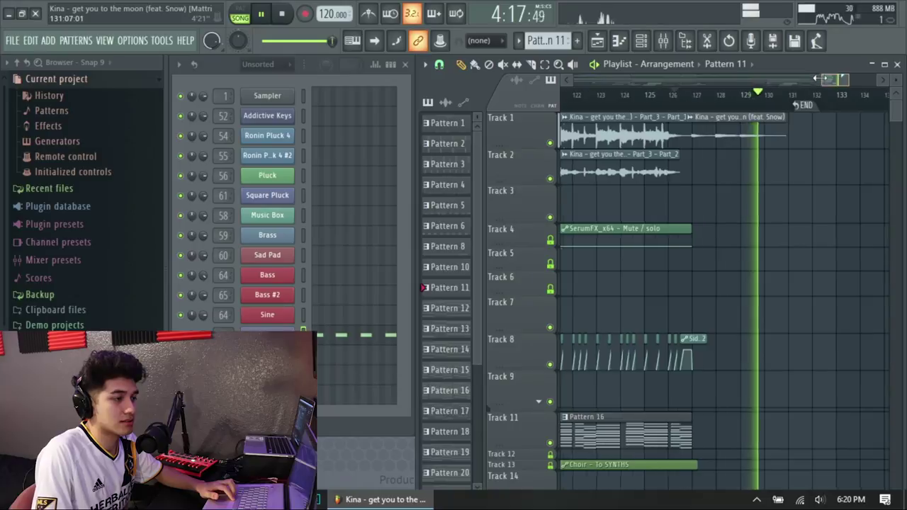
Step: Look over the whole arrangement from the vocal tracks down to the effects on Track 28
left_click_drag(826, 80, 564, 164)
scroll(765, 281, "down", 5)
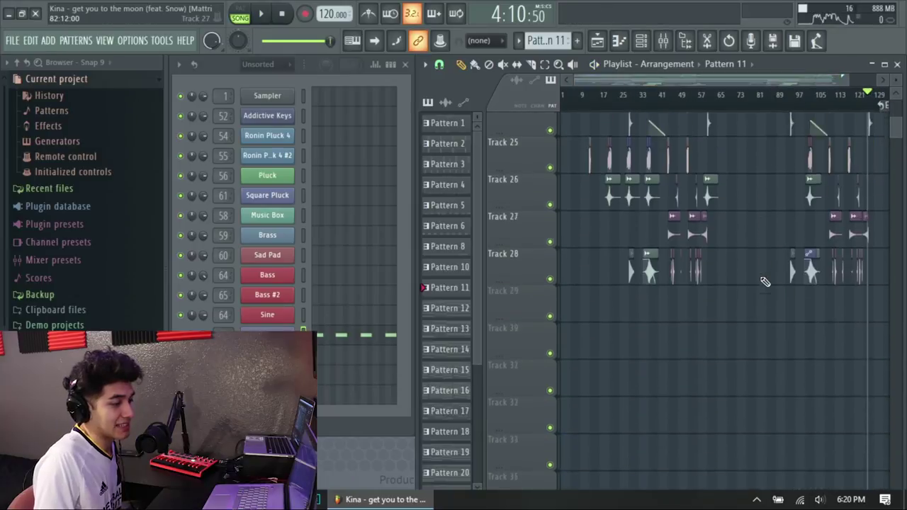
scroll(765, 277, "up", 12)
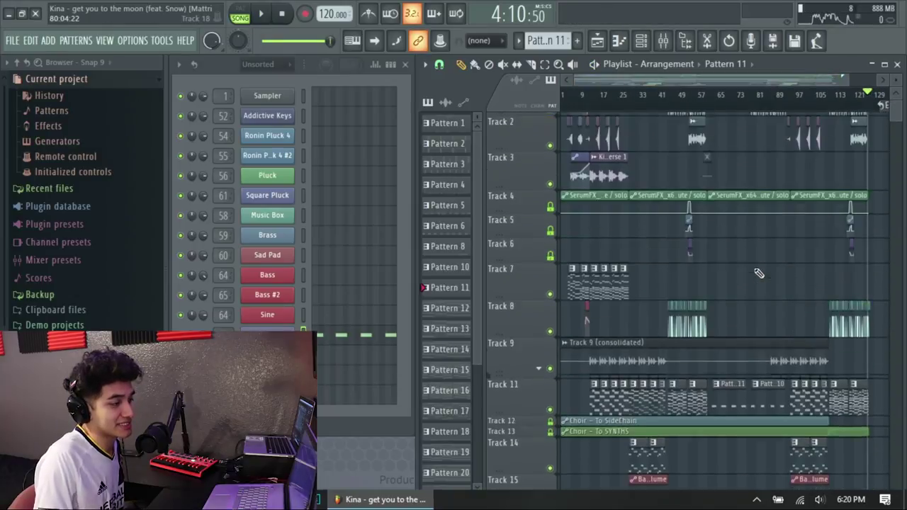
Step: Examine the mixer inserts and their effect chains, from the VSCO2 Orchestra and instrument tracks back to the earliest inserts
left_click(664, 42)
scroll(553, 193, "down", 3)
left_click(377, 195)
left_click(421, 210)
left_click(407, 210)
left_click(583, 209)
left_click(594, 209)
scroll(590, 167, "down", 5)
left_click(434, 199)
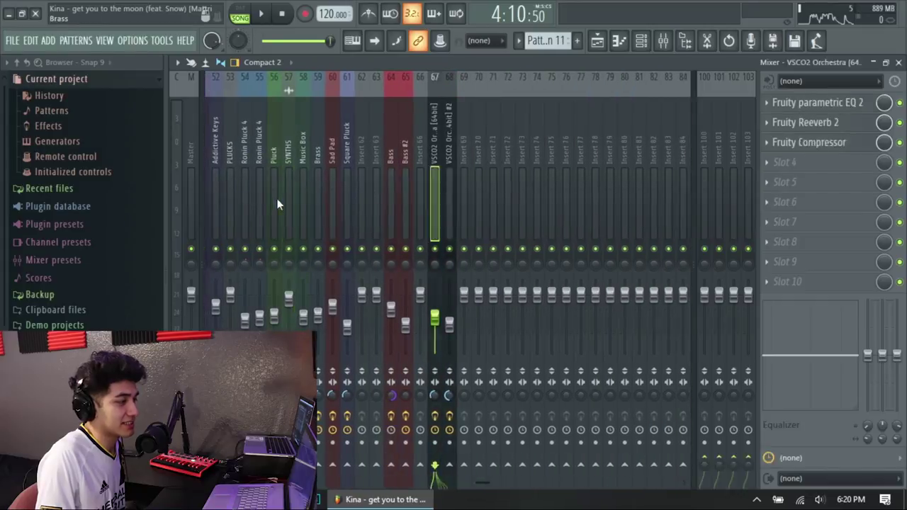
left_click(276, 202)
scroll(553, 194, "up", 3)
scroll(568, 194, "up", 10)
left_click(346, 190)
left_click(301, 190)
left_click(271, 189)
scroll(505, 181, "down", 7)
left_click(899, 62)
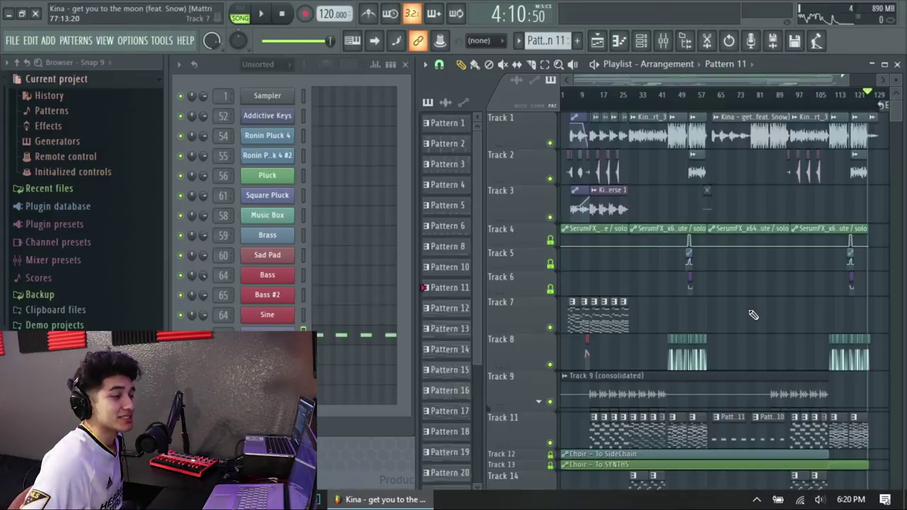
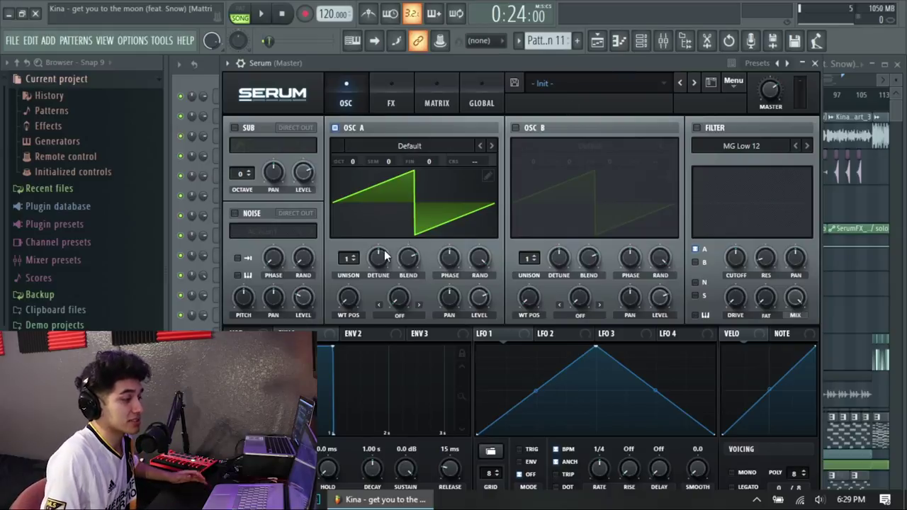
Step: Enable oscillator B, set unison to 8 voices on oscillator A and 7 on B, and reduce the detune of both
left_click_drag(360, 260, 357, 179)
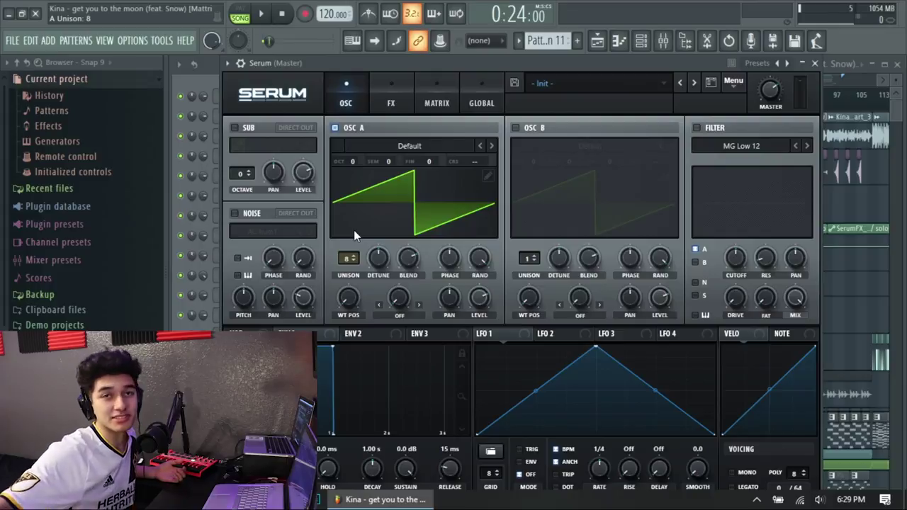
left_click_drag(534, 257, 536, 190)
left_click_drag(378, 258, 373, 283)
left_click_drag(555, 254, 558, 265)
left_click(516, 128)
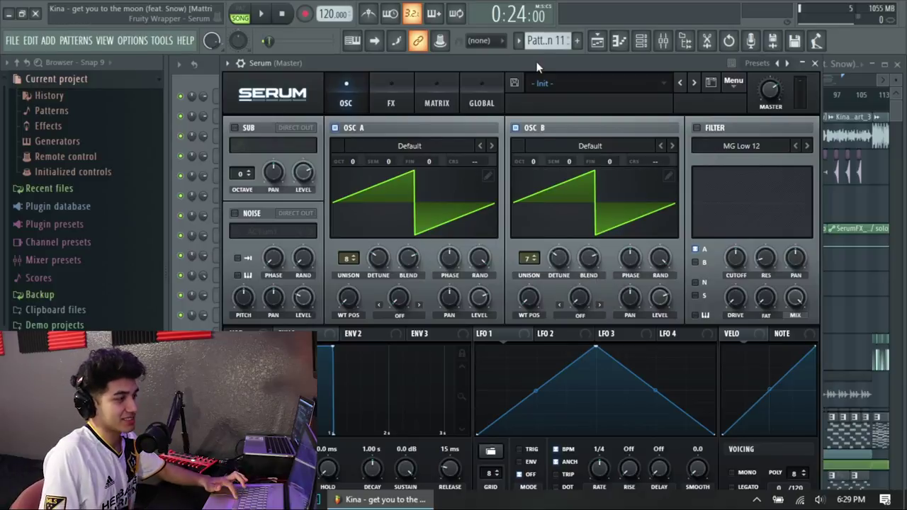
key("space")
key("space")
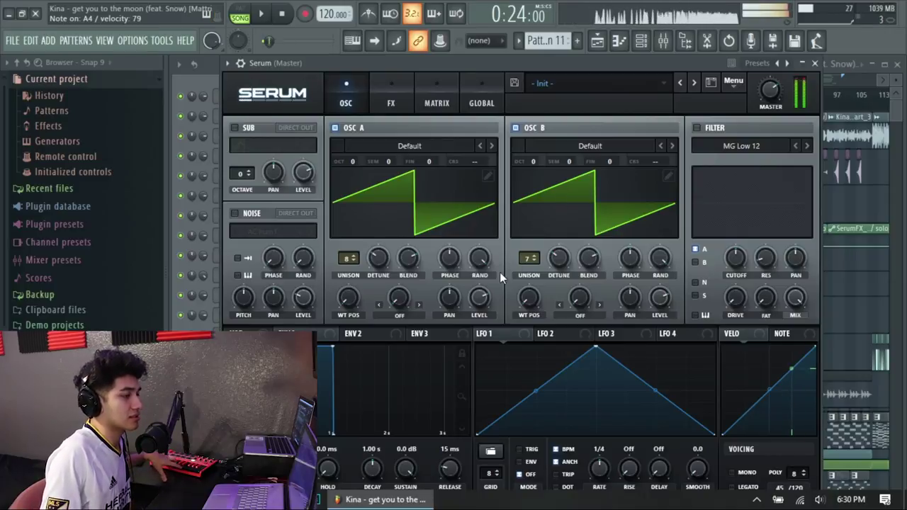
Step: Fine-tune the unison detune of both oscillators, bringing oscillator B to about 0.20
left_click_drag(559, 258, 568, 234)
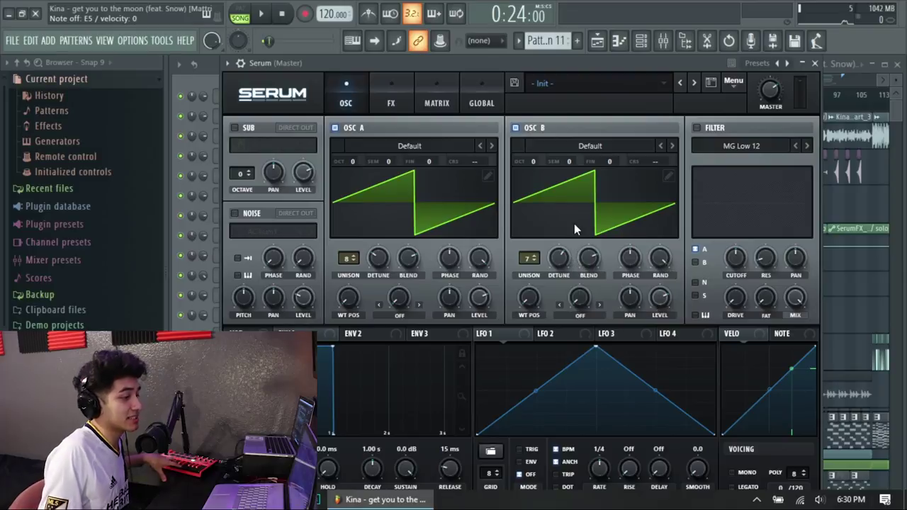
left_click_drag(560, 259, 556, 283)
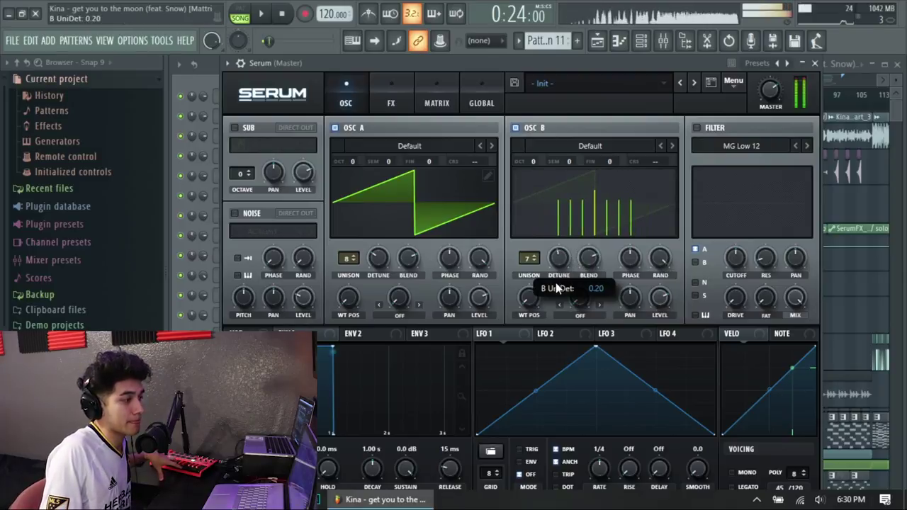
mouse_move(380, 257)
left_mouse_down()
mouse_move(385, 221)
mouse_move(382, 249)
left_mouse_up()
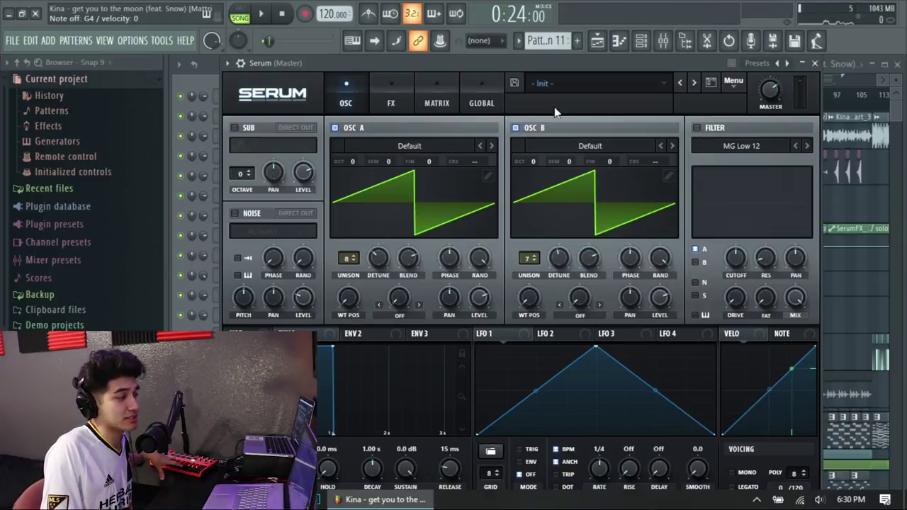
Step: Enable the filter as MG Low 24 for both oscillators and raise its cutoff
left_click(699, 128)
left_click(801, 144)
left_click(806, 143)
left_click(806, 142)
left_click(806, 143)
left_click(806, 142)
left_click(798, 143)
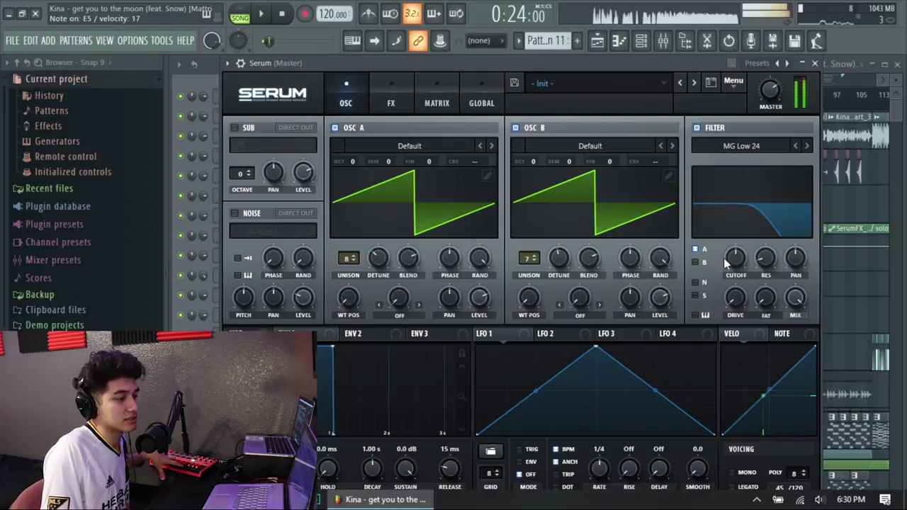
mouse_move(737, 262)
left_click_drag(737, 261, 735, 229)
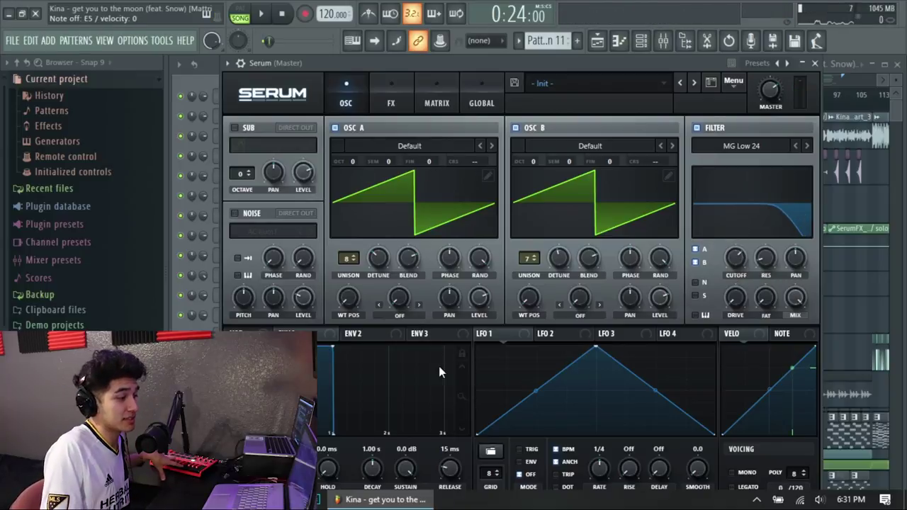
Step: Modulate the filter cutoff with LFO 1 at a 1/8 rate and adjust the cutoff's modulation amount
left_click_drag(726, 251, 727, 282)
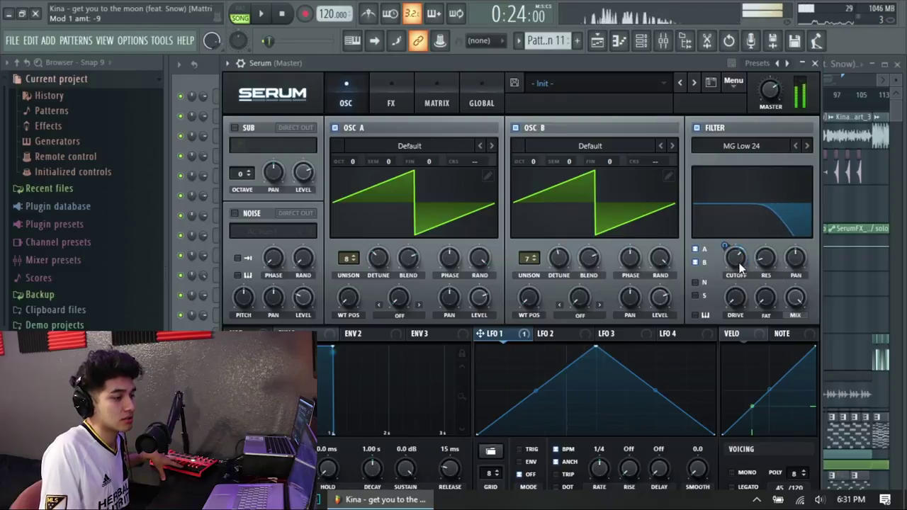
left_click_drag(601, 468, 607, 448)
left_click_drag(726, 248, 727, 229)
left_click_drag(594, 488, 599, 500)
mouse_move(737, 261)
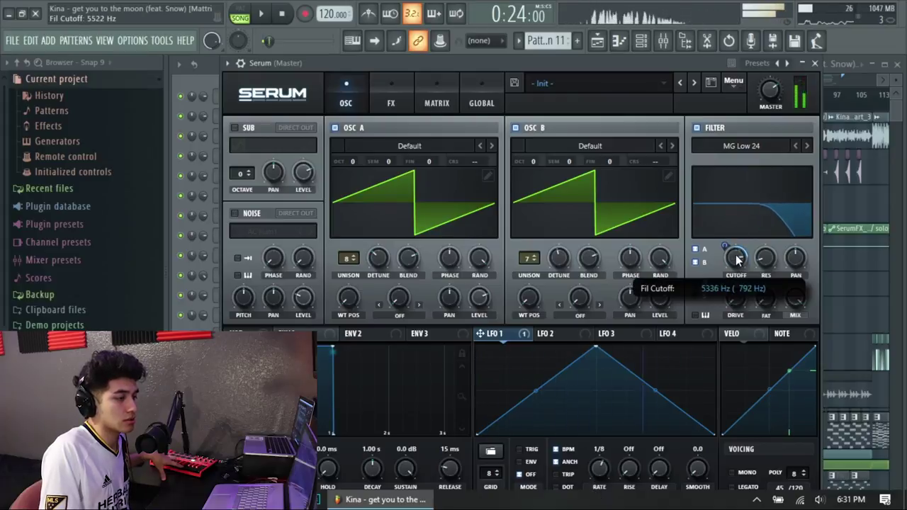
mouse_move(724, 248)
left_mouse_down()
mouse_move(723, 259)
mouse_move(744, 238)
mouse_move(726, 236)
left_mouse_up()
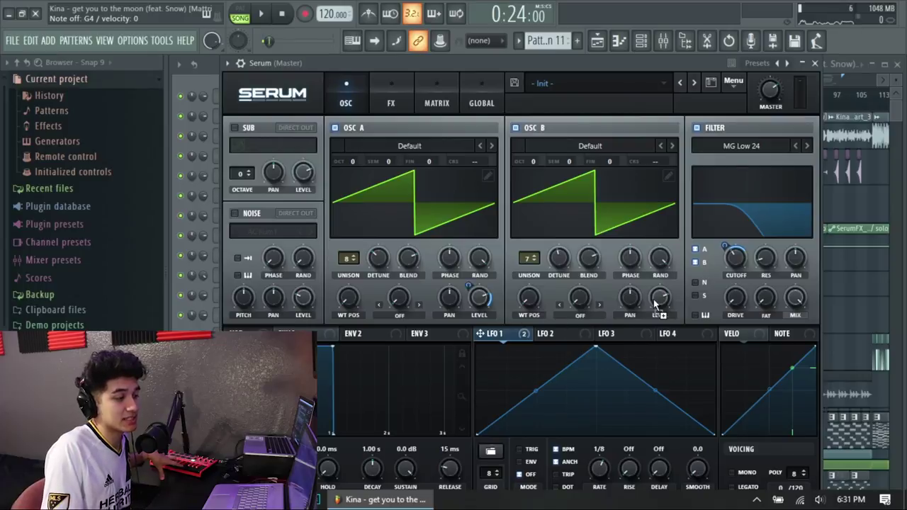
Step: Assign LFO 1 to the levels of oscillators A and B, and raise the filter cutoff
left_click_drag(650, 284, 650, 284)
left_click_drag(467, 282, 431, 492)
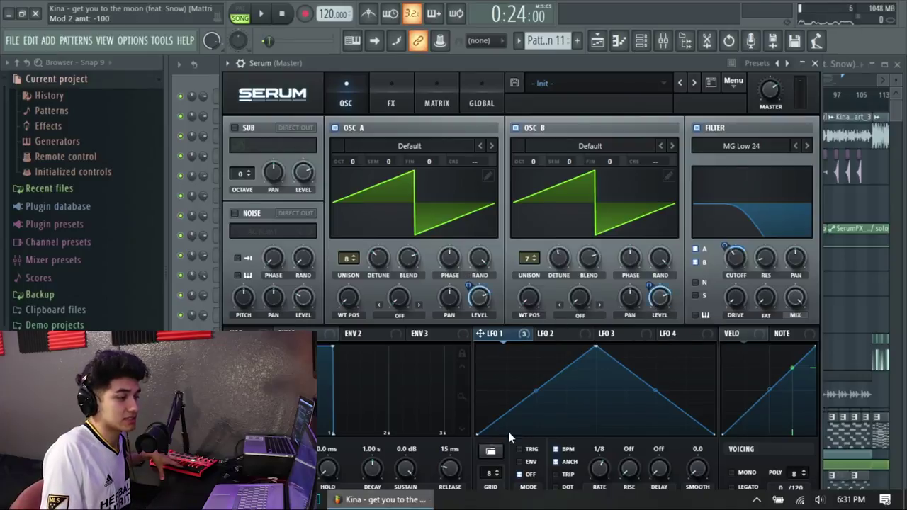
left_click_drag(738, 250, 738, 237)
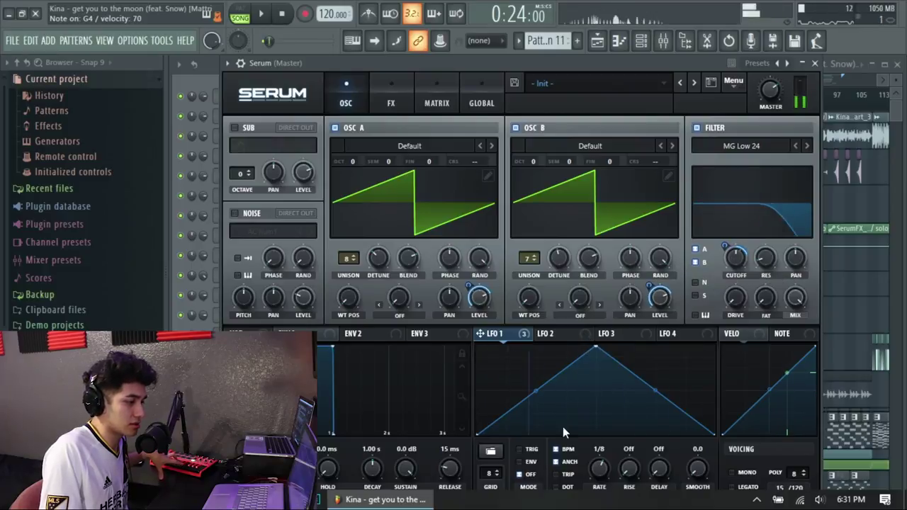
Step: Keep LFO 1's triangle shape, turn down the levels of oscillators A and B, and raise their LFO 1 modulation amounts
left_click_drag(716, 431, 733, 327)
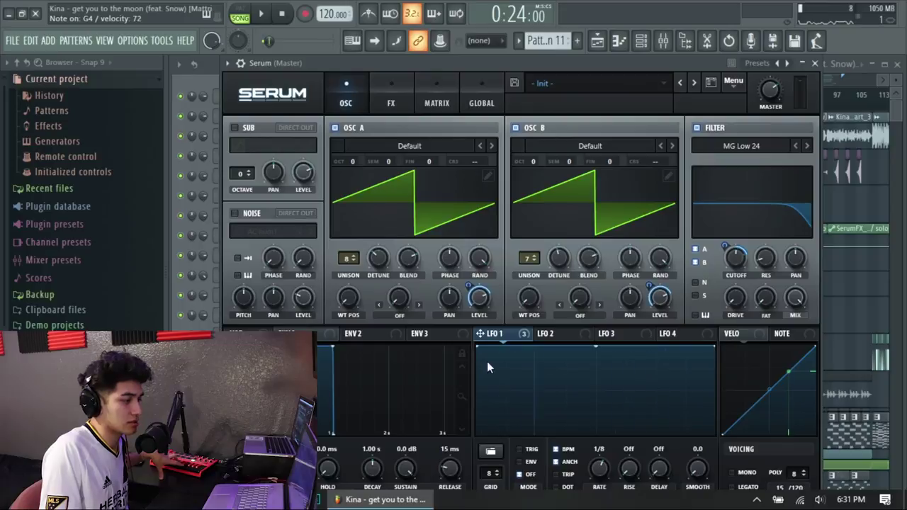
left_click_drag(478, 346, 458, 505)
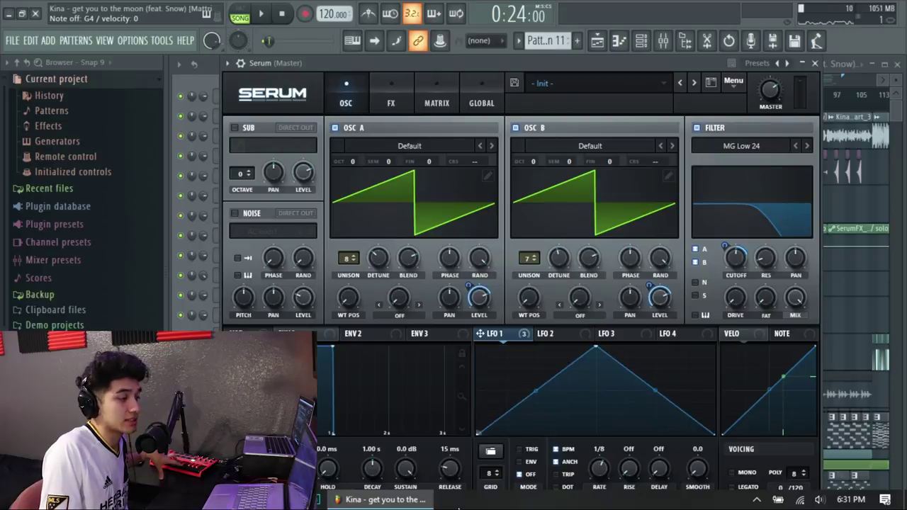
left_click_drag(476, 305, 459, 450)
left_click_drag(469, 286, 476, 238)
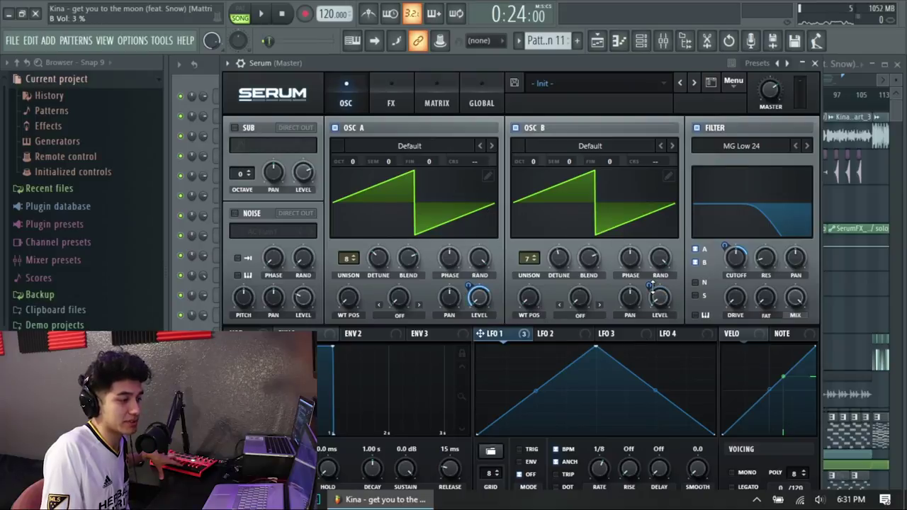
left_click_drag(653, 288, 661, 243)
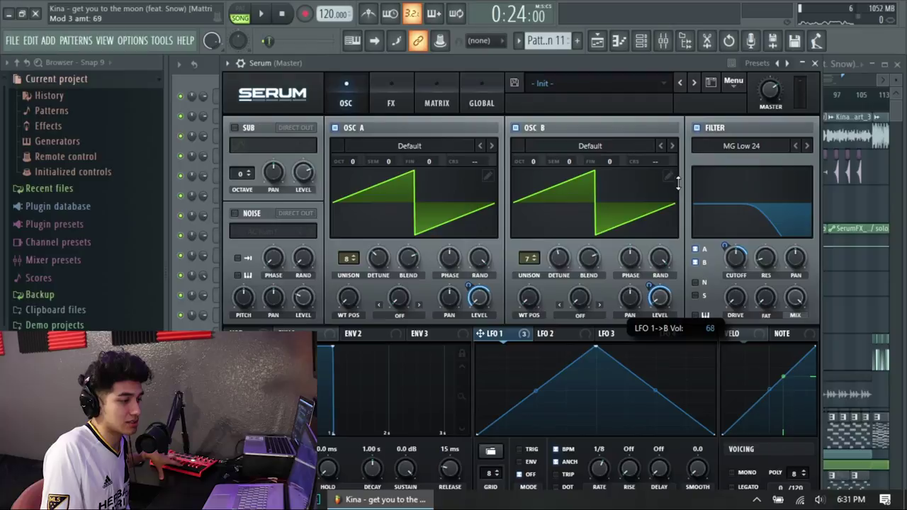
left_click_drag(679, 183, 679, 194)
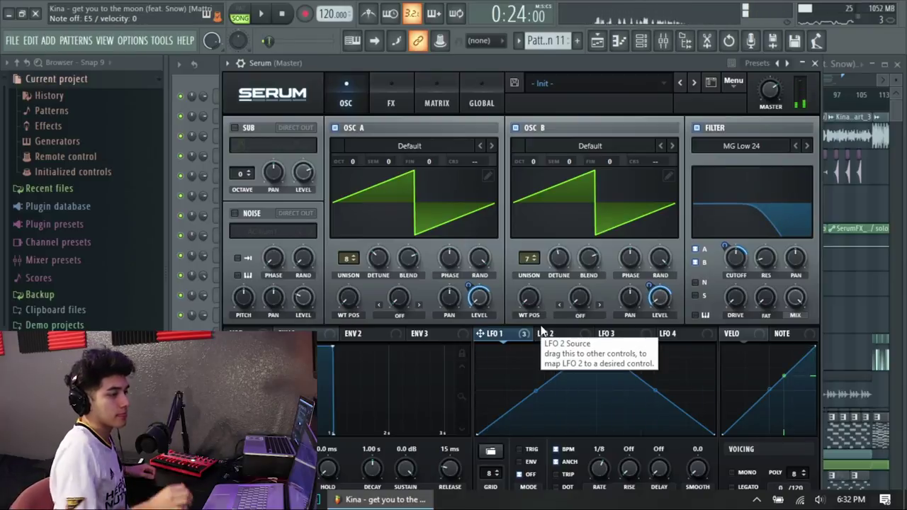
Step: Enable the EQ and filter effects, set the filter effect's type to Allpasses, and raise its drive slightly
left_click(400, 104)
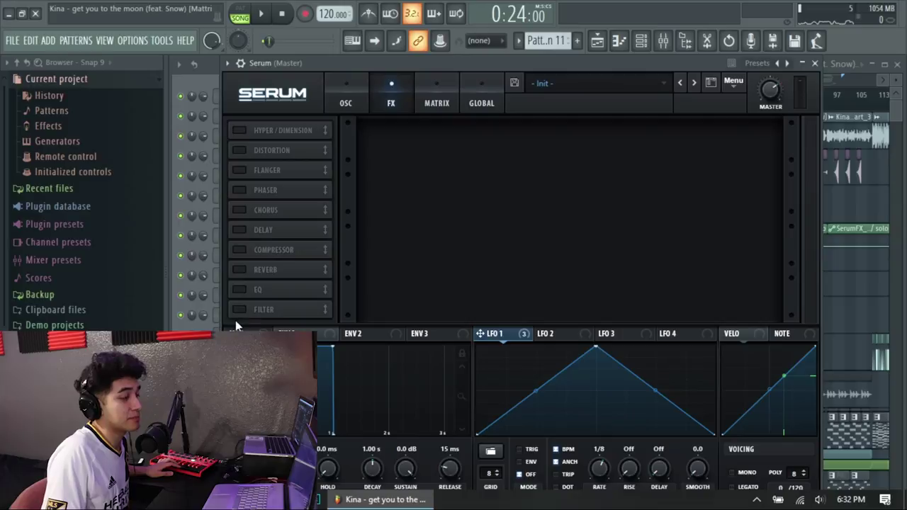
left_click(240, 290)
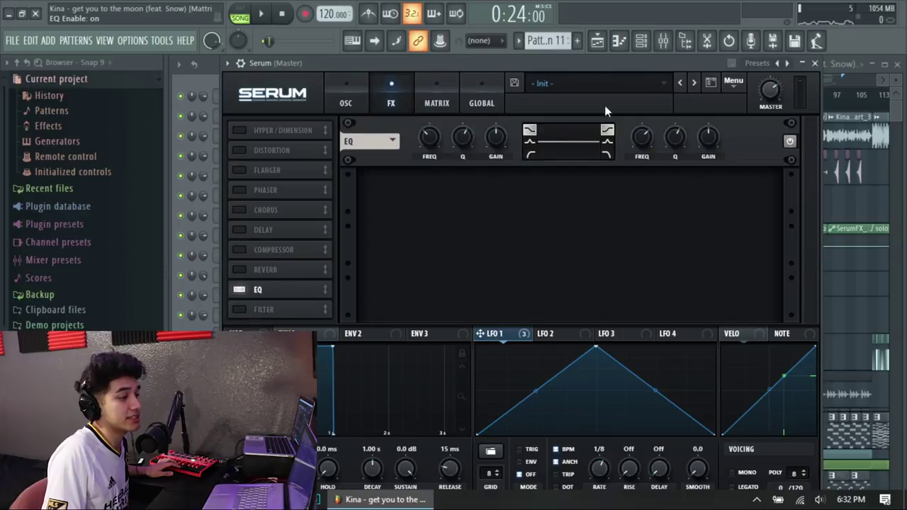
left_click(240, 310)
left_click(462, 198)
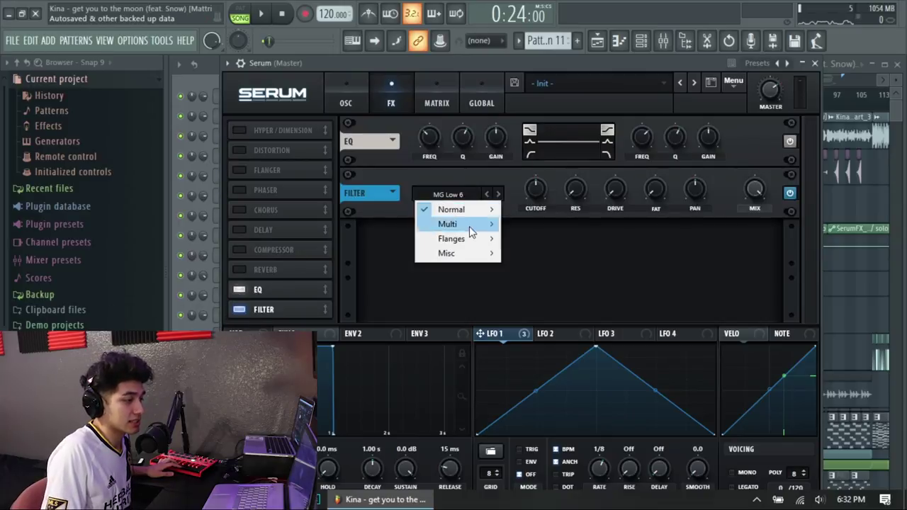
mouse_move(464, 225)
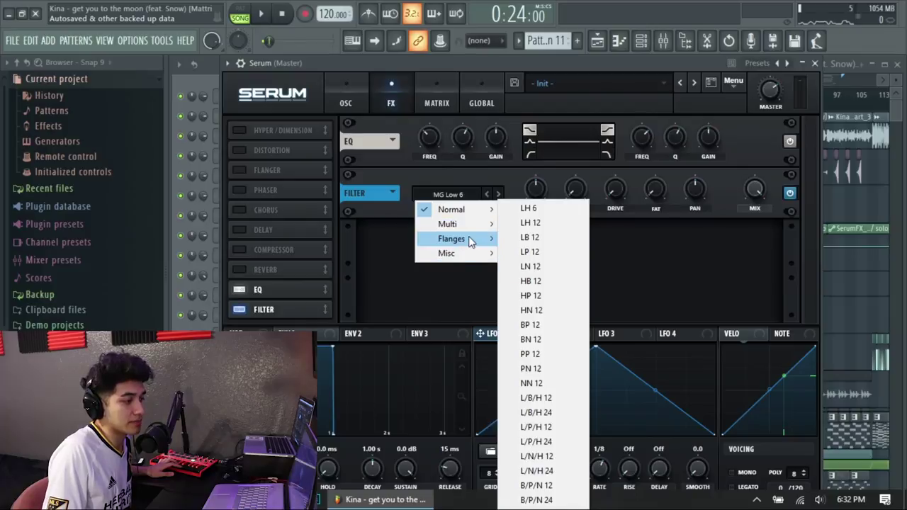
mouse_move(471, 254)
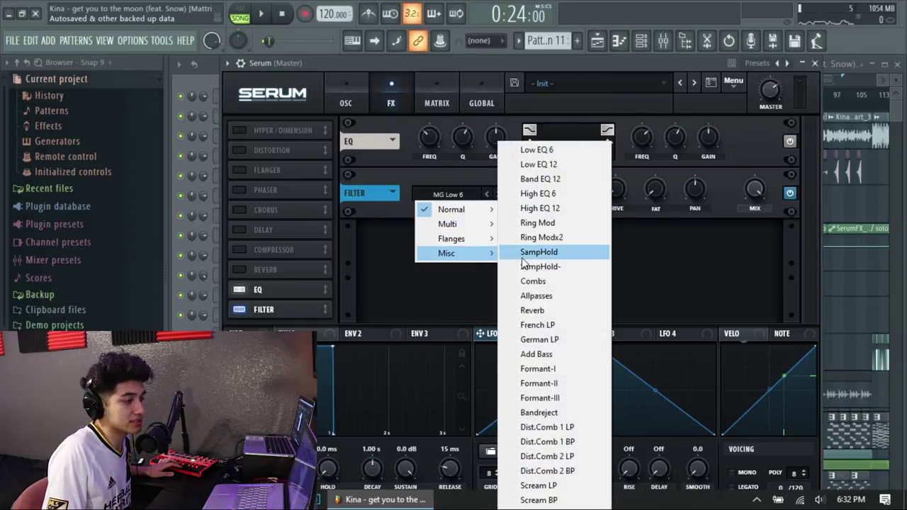
left_click(560, 297)
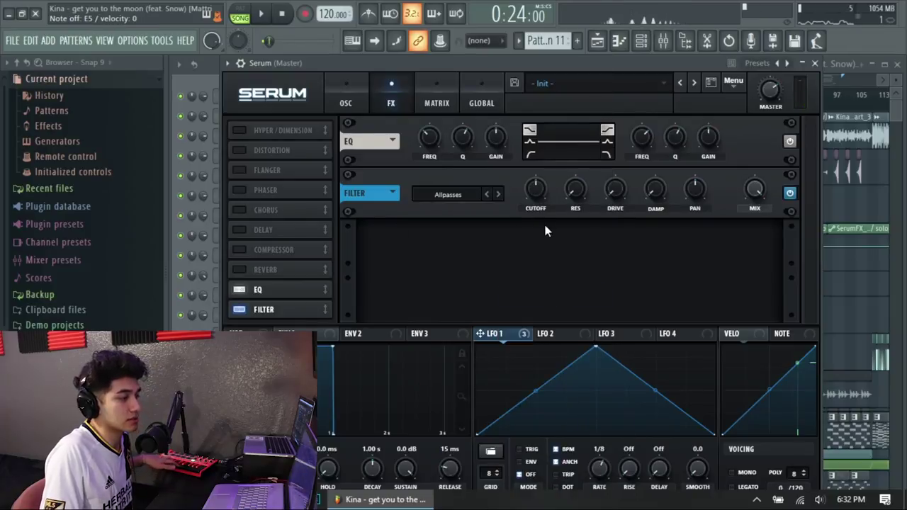
left_click_drag(617, 188, 621, 159)
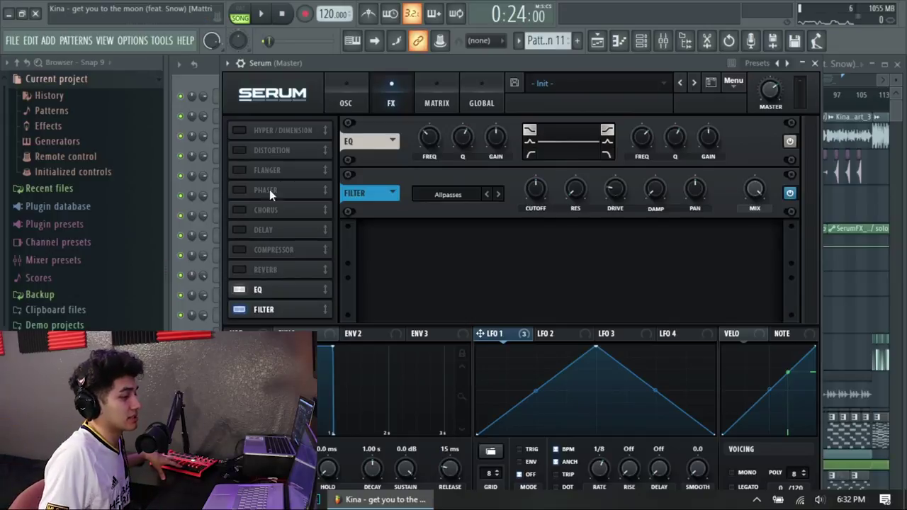
Step: Enable the compressor effect in multiband mode, raise its makeup gain, and set the threshold to about -16.9 dB
left_click(240, 250)
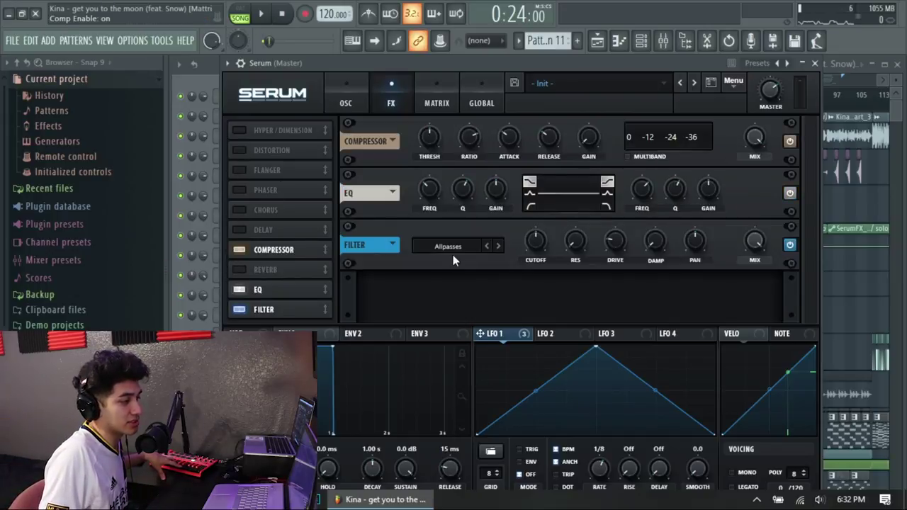
left_click(238, 249)
left_click(238, 249)
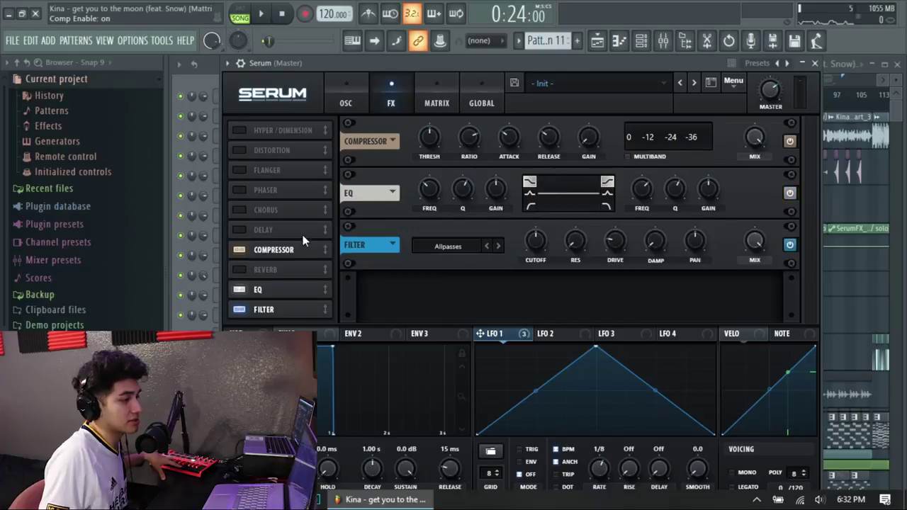
left_click(628, 157)
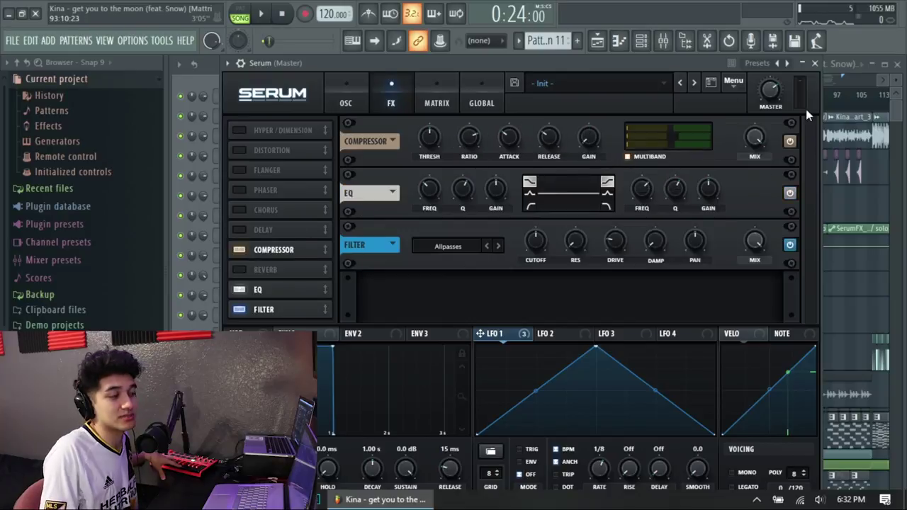
left_click_drag(589, 137, 592, 109)
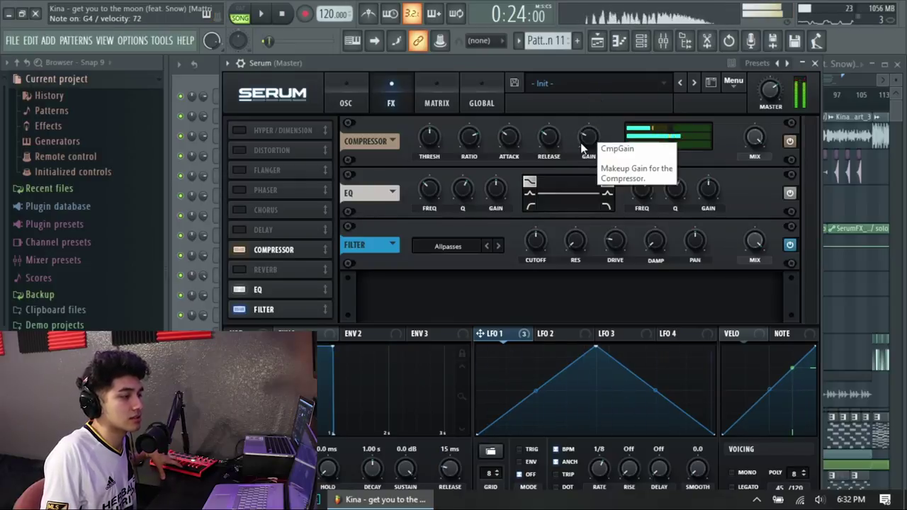
mouse_move(424, 150)
left_mouse_down()
mouse_move(437, 163)
mouse_move(439, 132)
mouse_move(438, 141)
left_mouse_up()
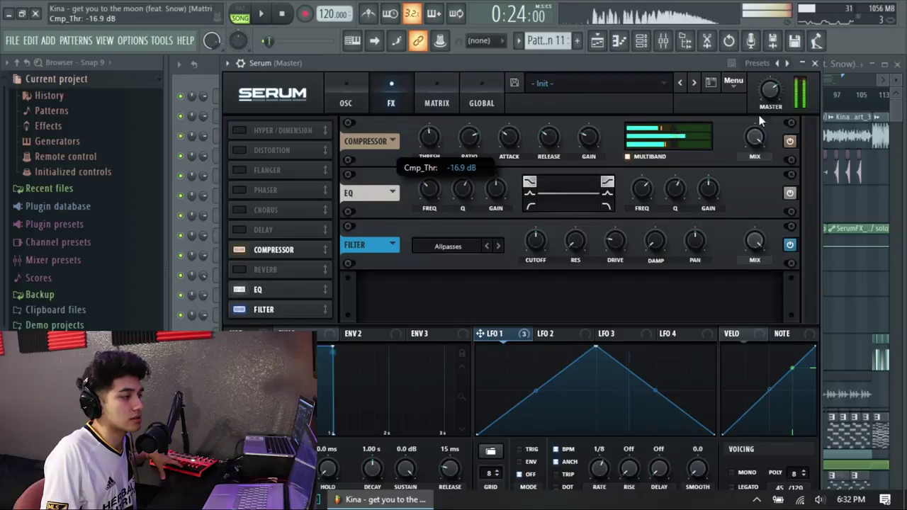
Step: Try the reverb effect in Hall mode with its size at about 24%, and switch it off again
left_click(354, 106)
left_click(401, 104)
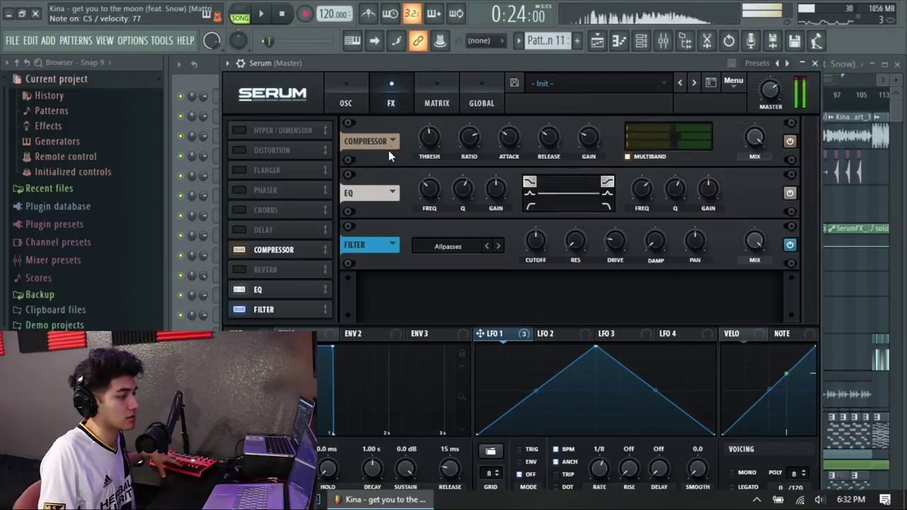
left_click(266, 268)
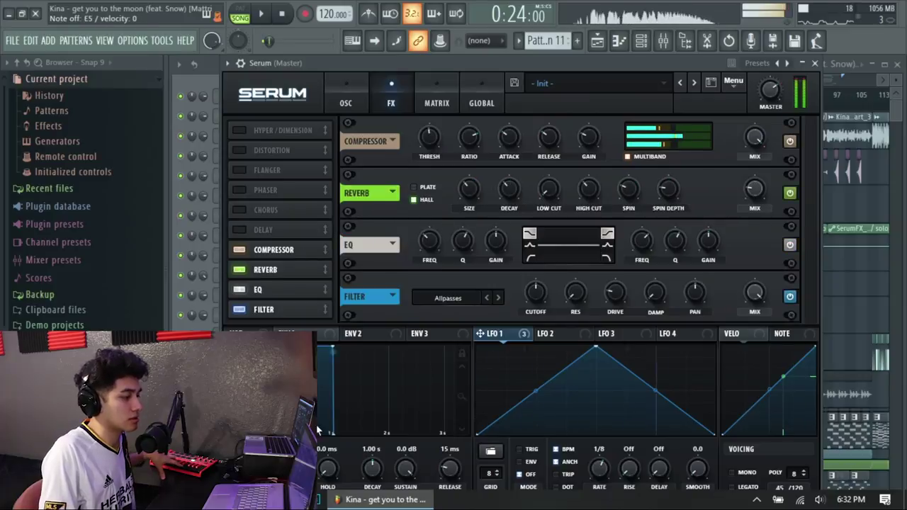
left_click_drag(290, 467, 289, 457)
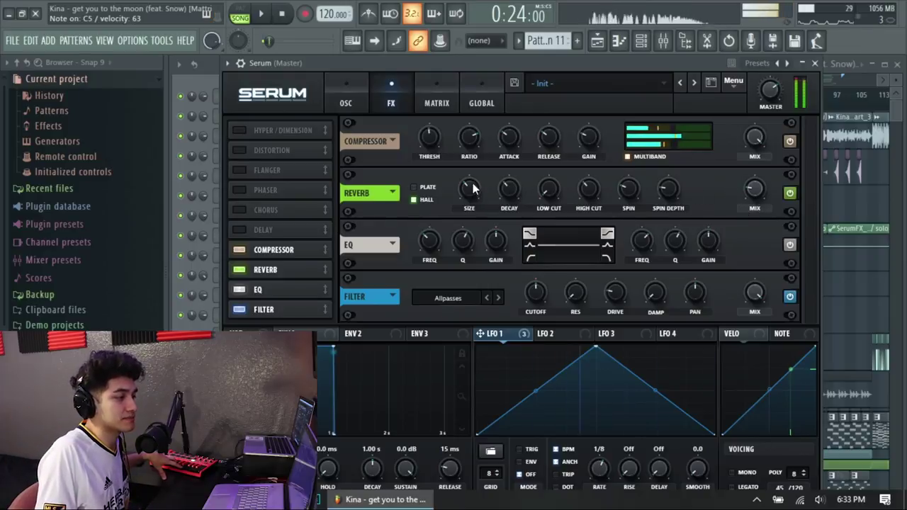
left_click_drag(473, 191, 469, 205)
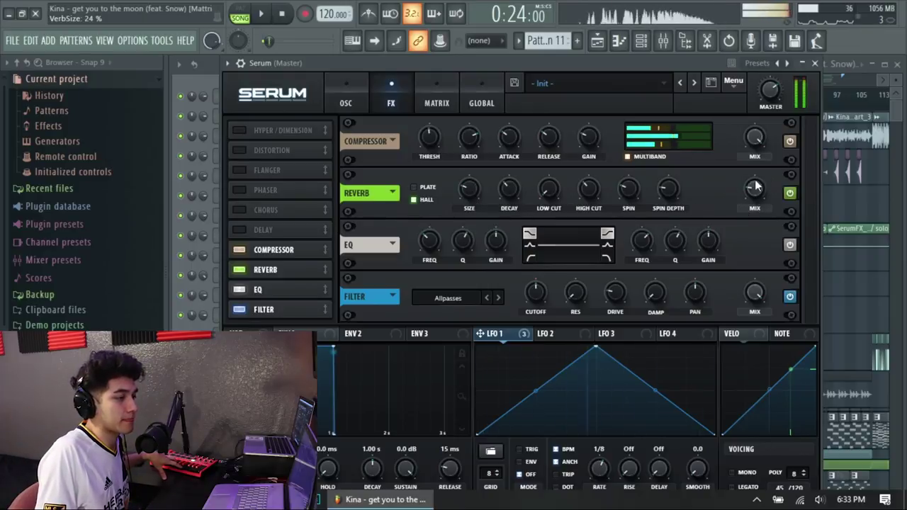
left_click(240, 269)
Step: Try the Tube distortion with adjusted drive and the chorus with its mix at 0%, and switch the chorus off again
left_click(344, 100)
left_click(401, 103)
left_click(239, 150)
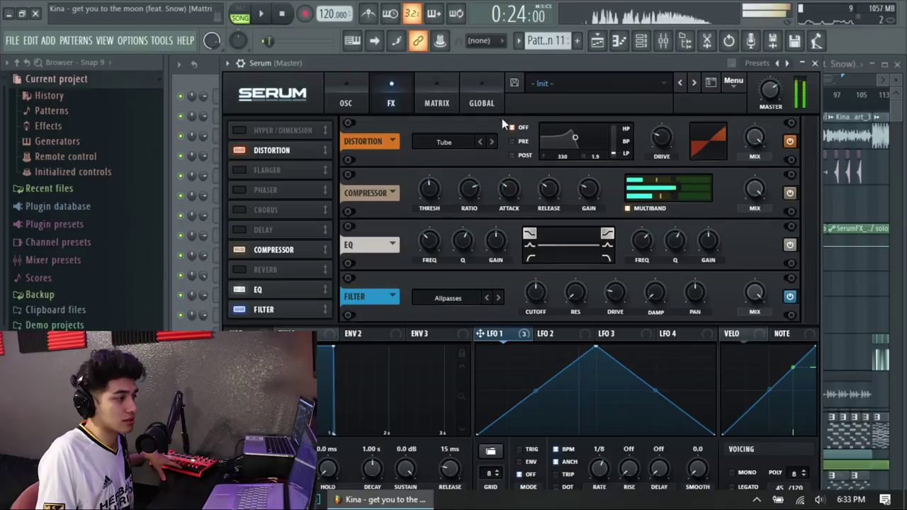
mouse_move(670, 141)
left_mouse_down()
mouse_move(665, 100)
mouse_move(661, 127)
left_mouse_up()
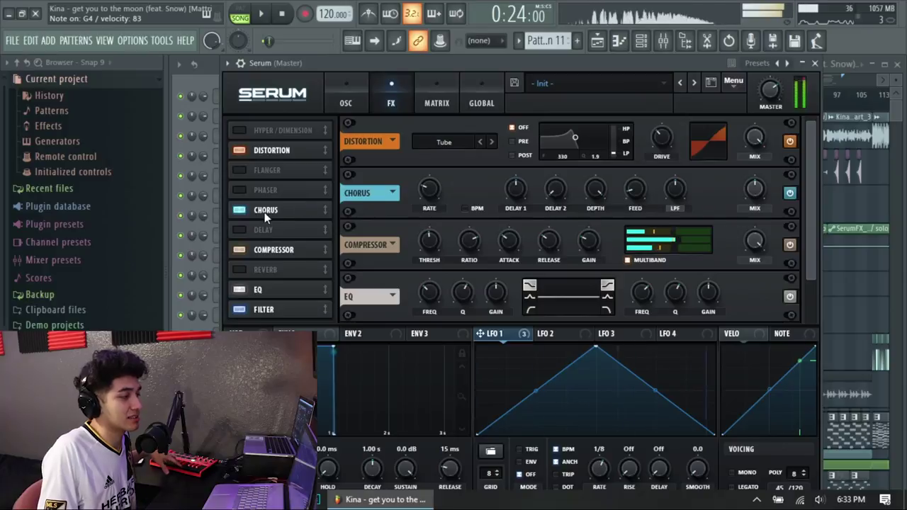
left_click_drag(759, 189, 776, 73)
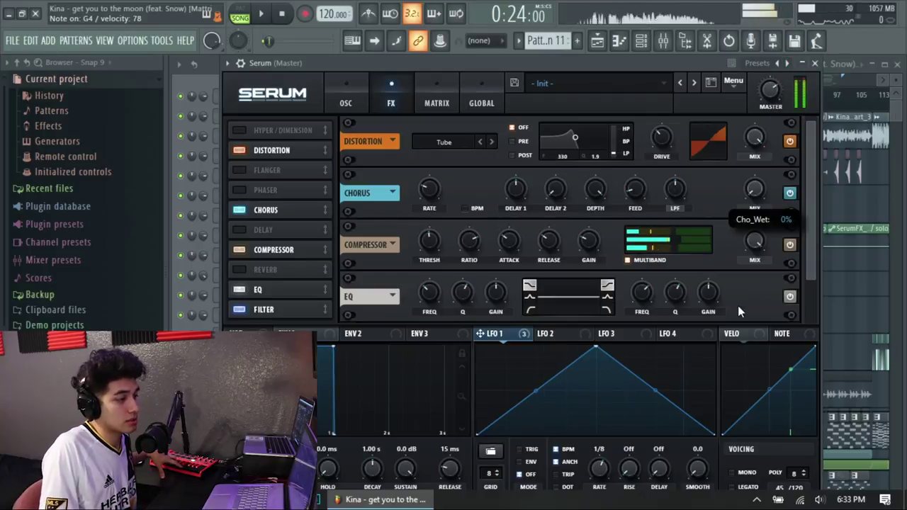
left_click(241, 210)
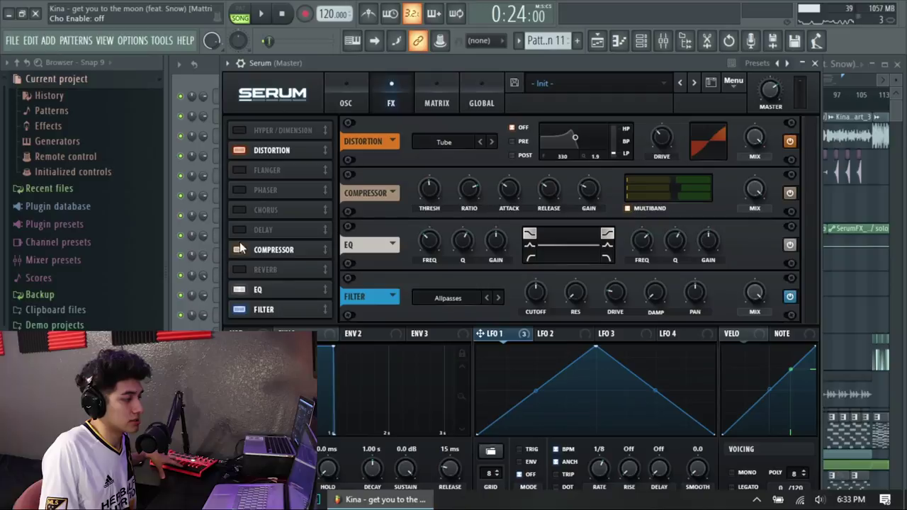
Step: Enable the reverb effect in Hall mode again and try different mix amounts
left_click(239, 269)
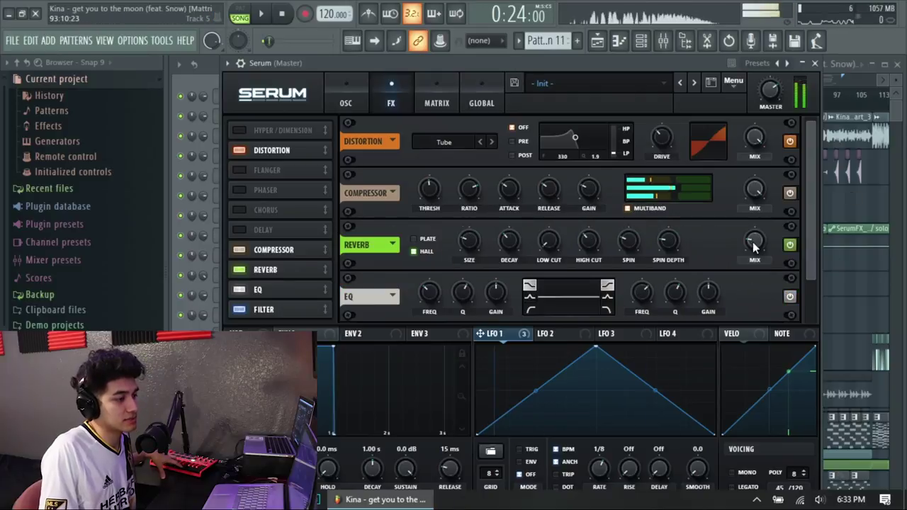
left_click_drag(788, 144, 784, 107)
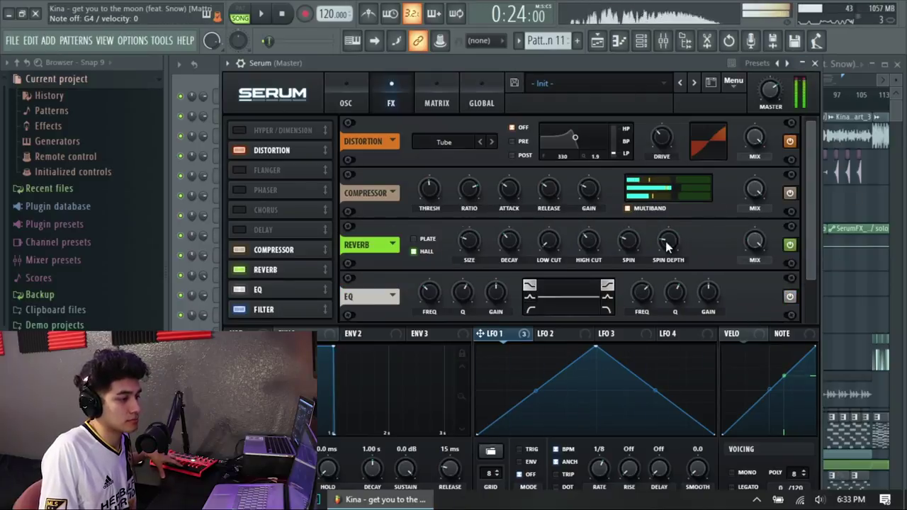
left_click_drag(756, 246, 756, 260)
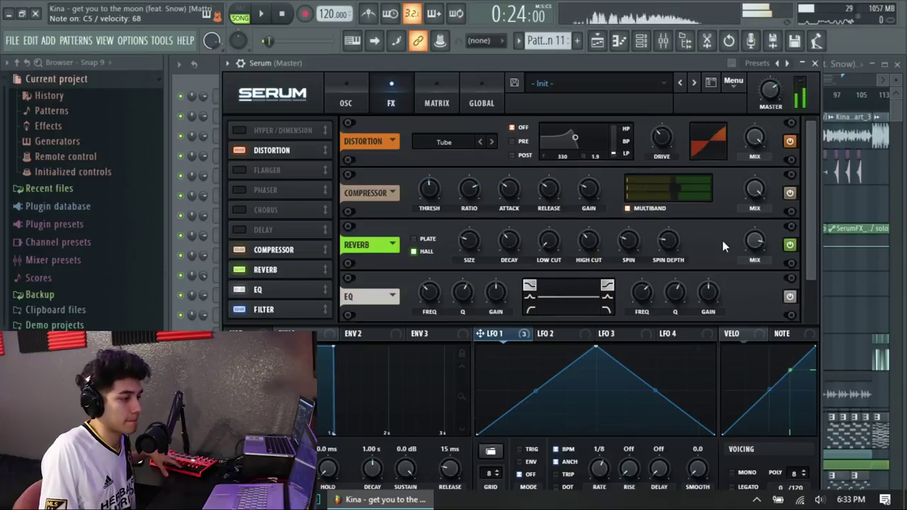
left_click_drag(756, 245, 743, 341)
left_click_drag(743, 308, 751, 243)
Step: Turn off the compressor, reverb, EQ, filter and distortion effects
left_click(239, 249)
left_click(240, 269)
left_click(241, 290)
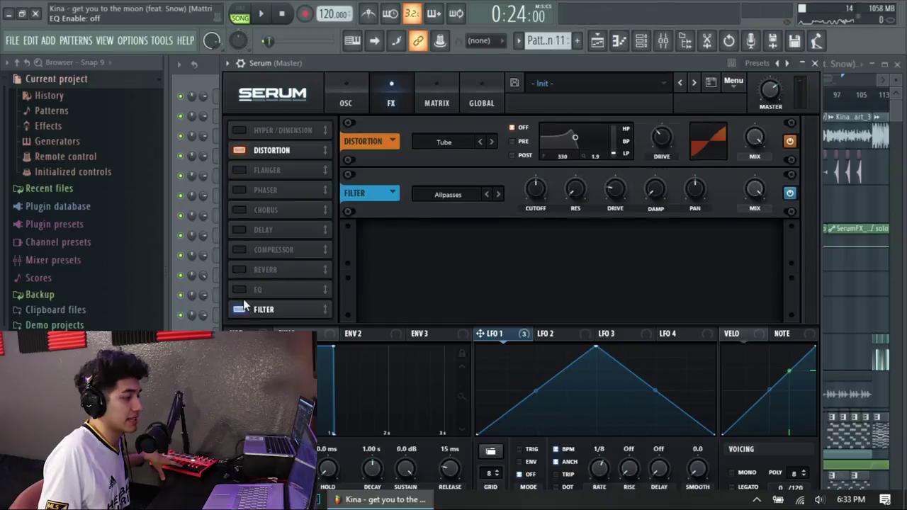
left_click(242, 309)
left_click(242, 150)
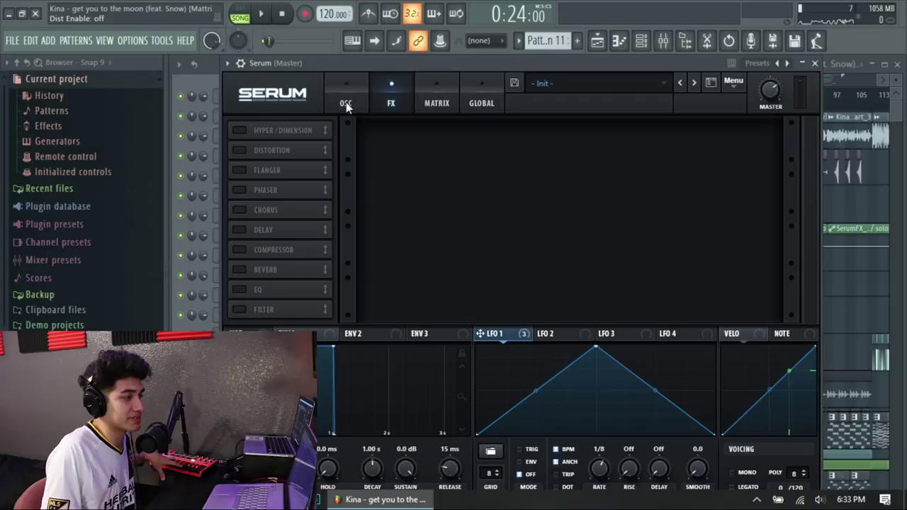
Step: Enable the sub oscillator at octave -1 and route both the sub and the noise through the filter
left_click(346, 104)
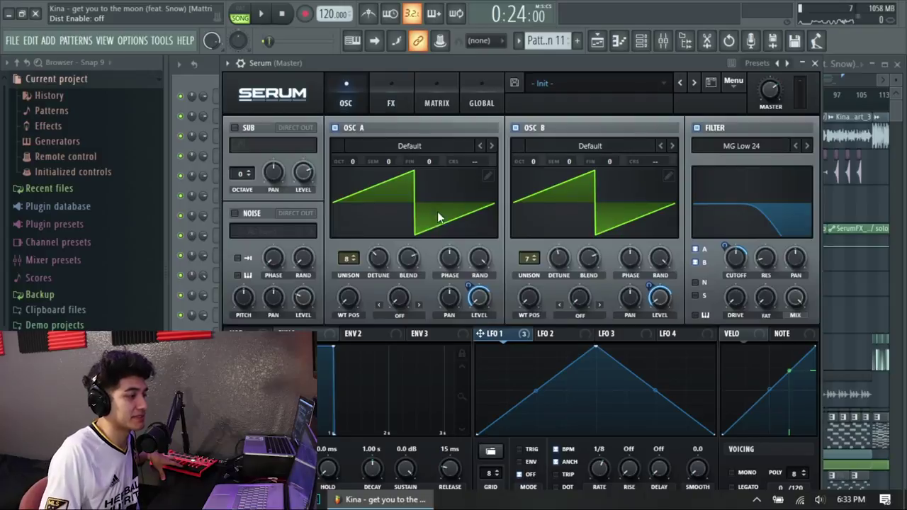
left_click(236, 129)
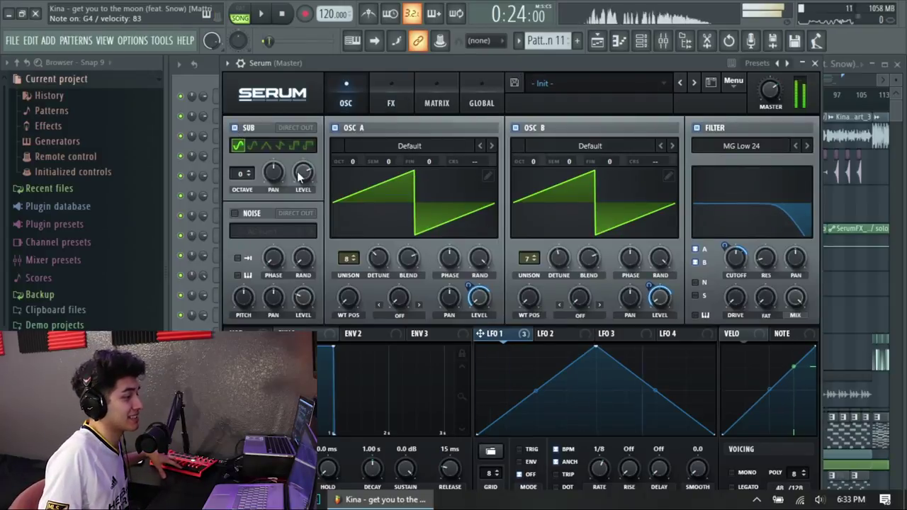
left_click_drag(246, 176, 247, 194)
left_click(696, 295)
left_click(696, 283)
left_click_drag(250, 182, 250, 174)
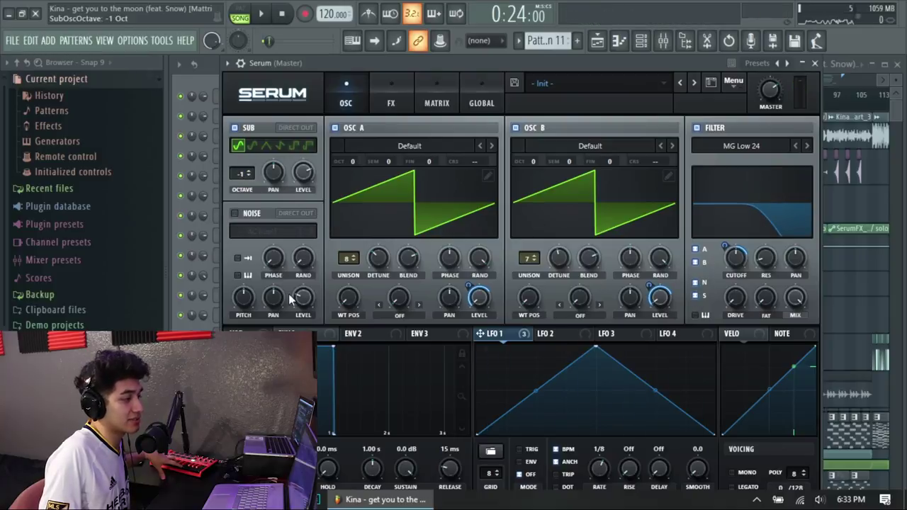
Step: Turn on the noise oscillator and change the sub oscillator's waveform to saw, keeping its octave at -1
left_click(234, 213)
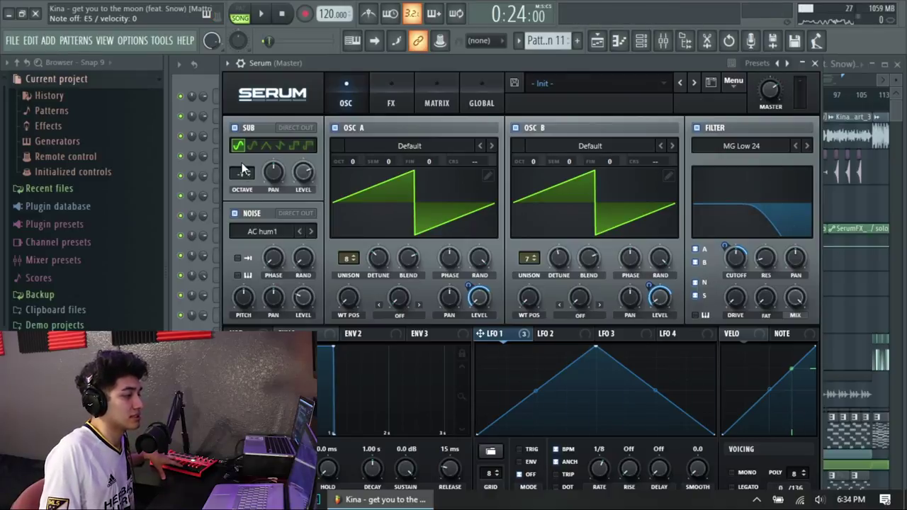
left_click(277, 146)
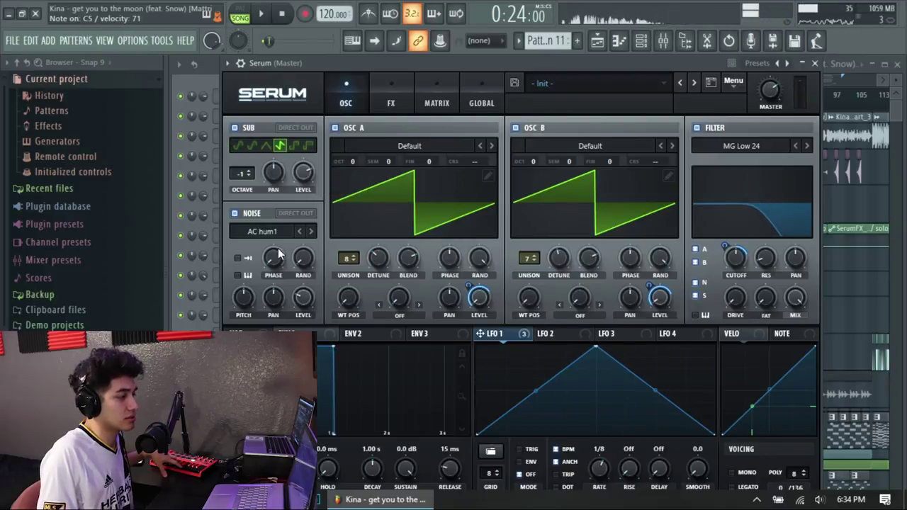
mouse_move(241, 172)
left_mouse_down()
mouse_move(245, 186)
mouse_move(249, 153)
mouse_move(248, 179)
left_mouse_up()
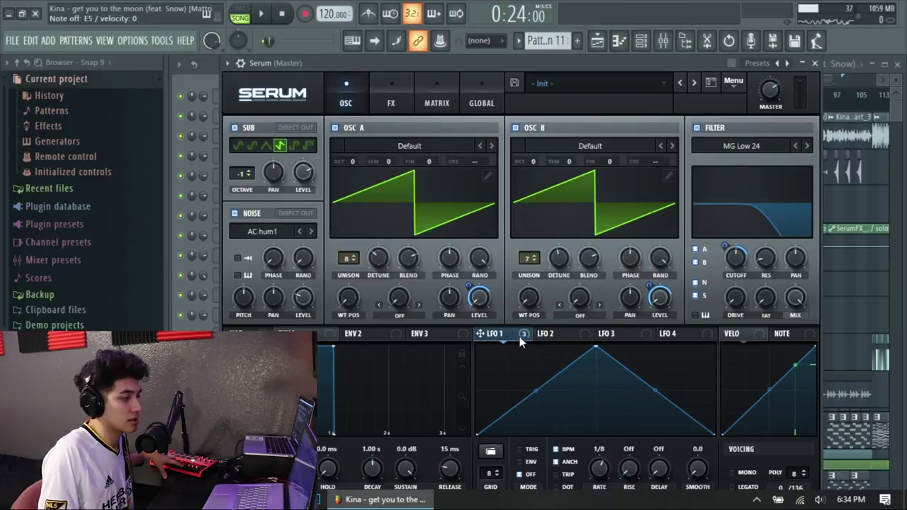
Step: Assign LFO 1 to the sub and noise levels, and raise the noise level's modulation amount to 89
left_click_drag(282, 161, 291, 141)
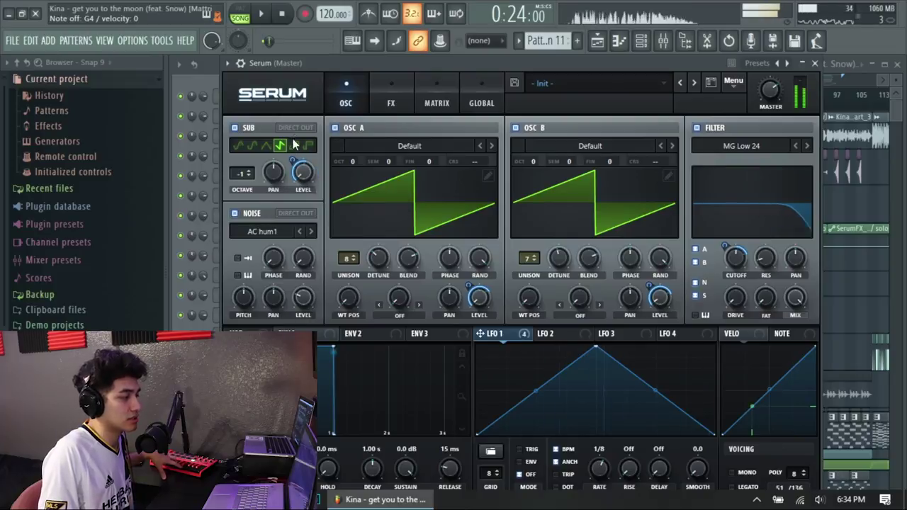
left_click_drag(310, 301, 304, 298)
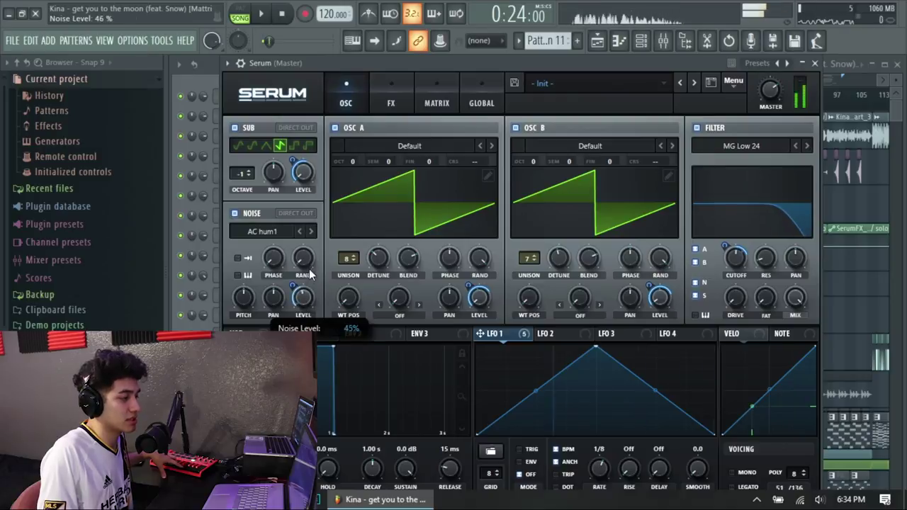
left_click_drag(290, 298, 348, 227)
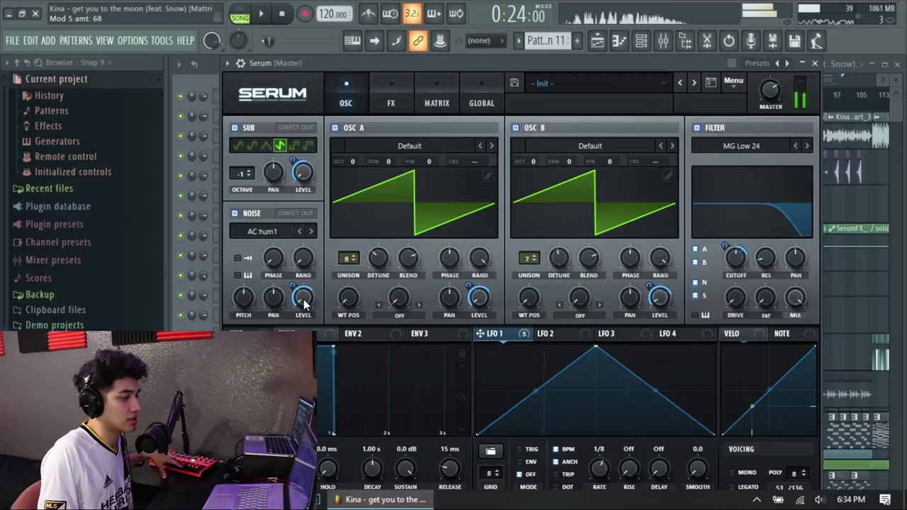
left_click_drag(299, 283, 303, 257)
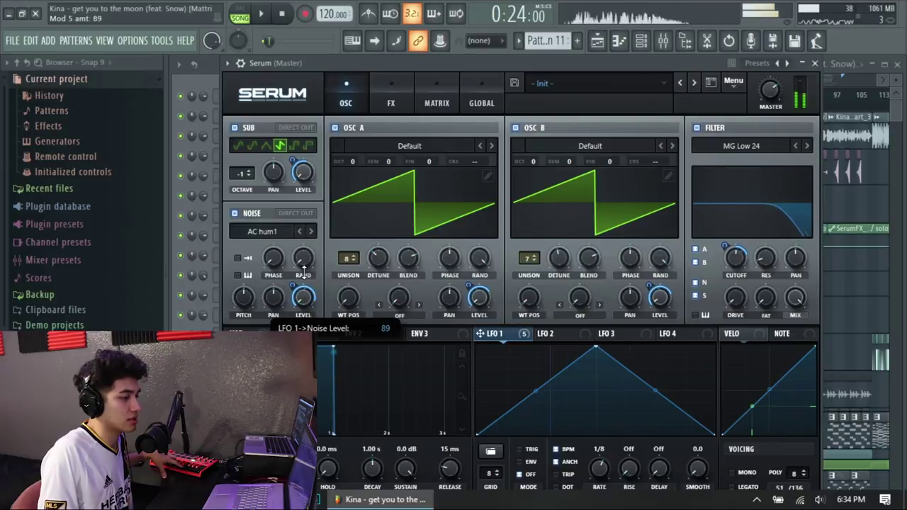
Step: Load the Analog noise BrightWhite and set the noise level to 0%, with LFO 1 still modulating it
left_click(266, 231)
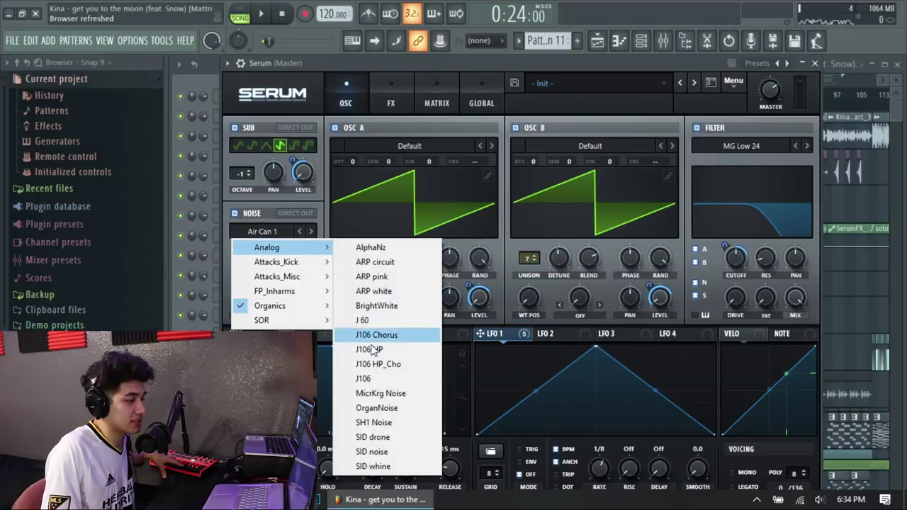
left_click(365, 306)
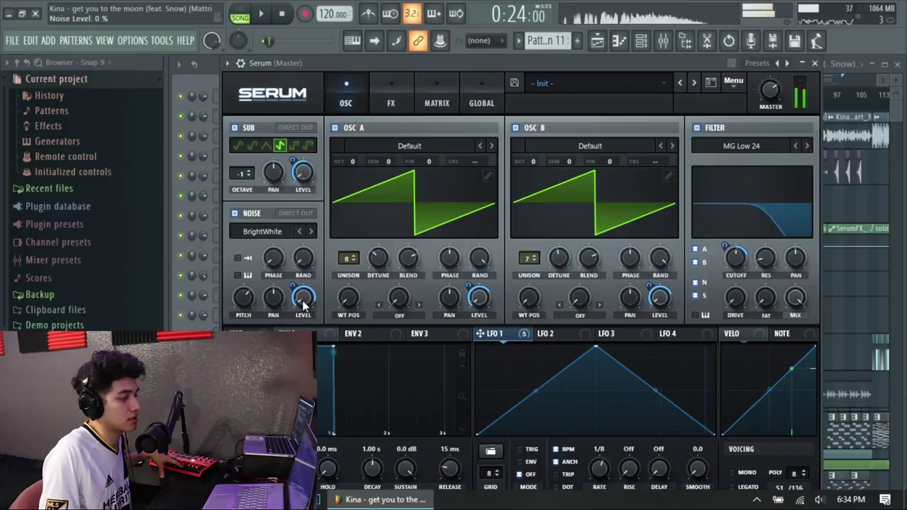
mouse_move(293, 285)
left_mouse_down()
mouse_move(292, 304)
mouse_move(294, 288)
left_mouse_up()
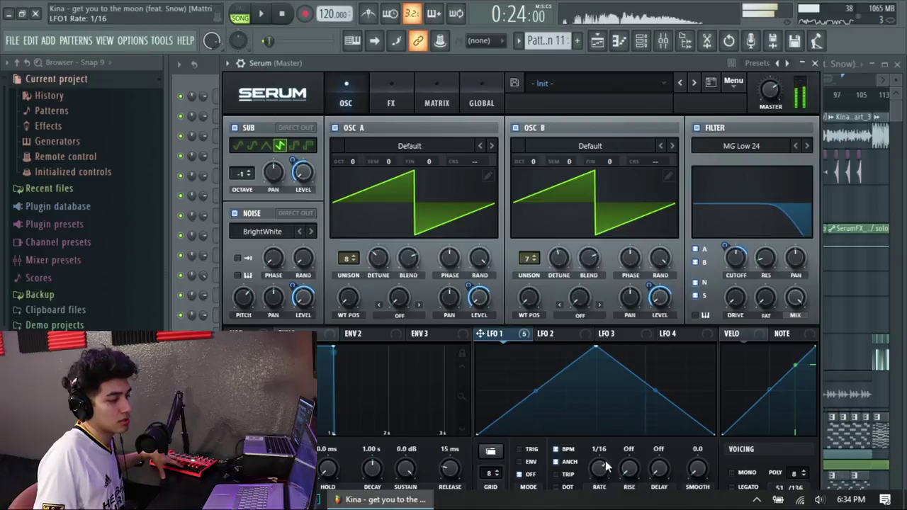
Step: Set LFO 1's rate to 1/8 and reshape its triangle into a short rise followed by a flat top
left_click_drag(608, 462, 610, 477)
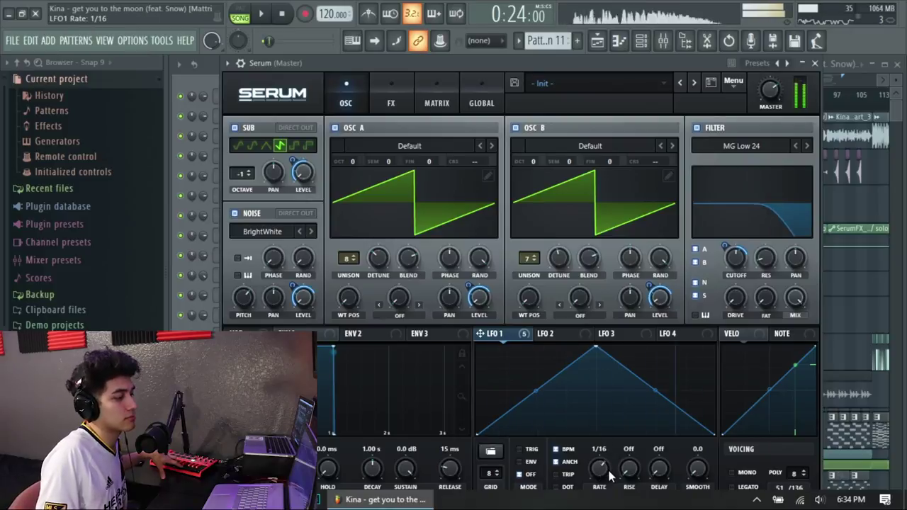
left_click_drag(596, 349, 536, 295)
double_click(645, 380)
left_click_drag(648, 379, 720, 346)
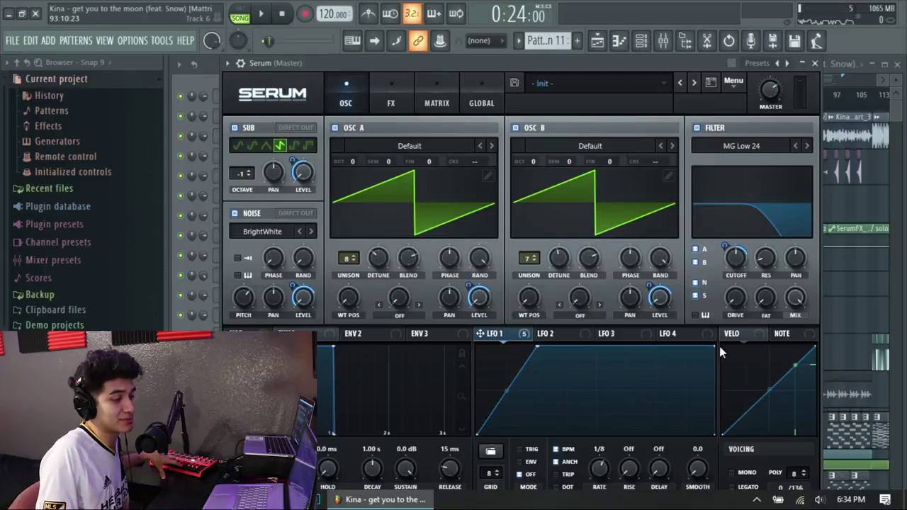
Step: Switch LFO 1 to trigger mode and refine its shape with a longer curved rise and a steep drop at the end
left_click(528, 450)
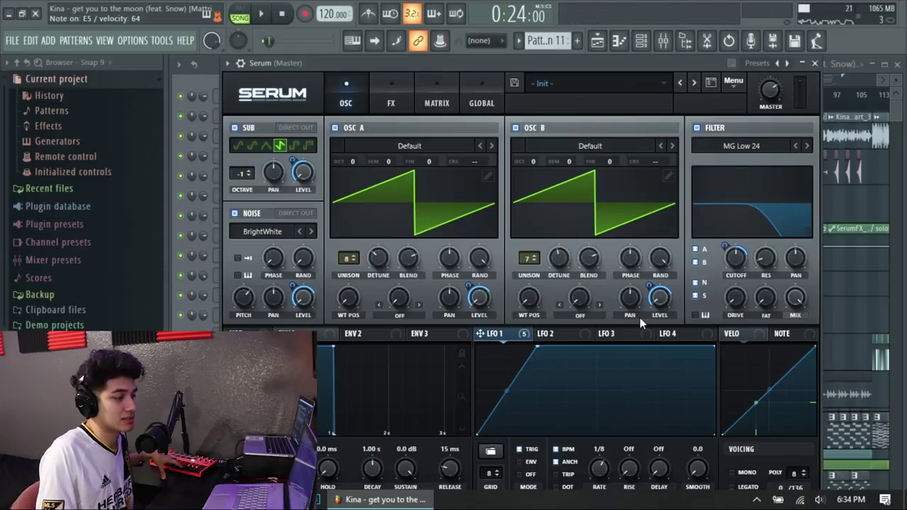
mouse_move(712, 347)
left_mouse_down()
mouse_move(685, 370)
mouse_move(667, 339)
mouse_move(700, 347)
left_mouse_up()
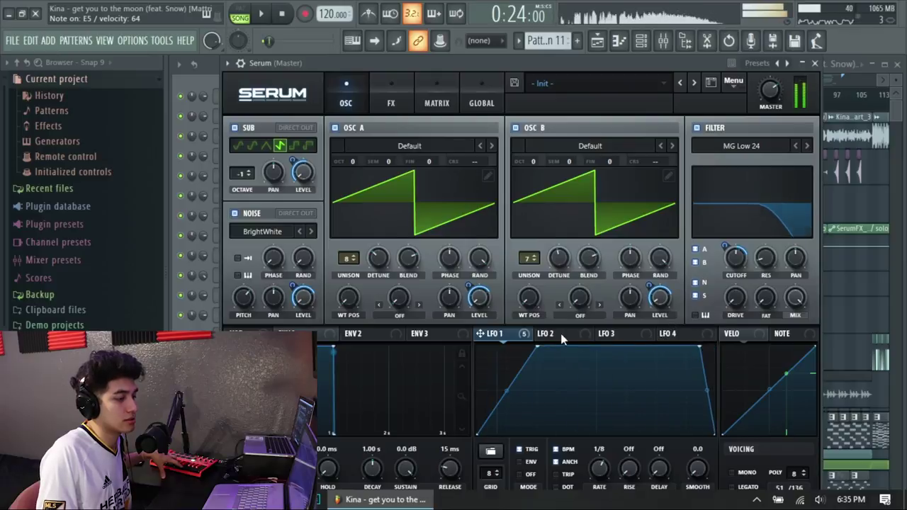
left_click_drag(537, 347, 544, 347)
left_click_drag(510, 390, 511, 421)
left_click_drag(546, 348, 565, 343)
left_click_drag(522, 421, 528, 410)
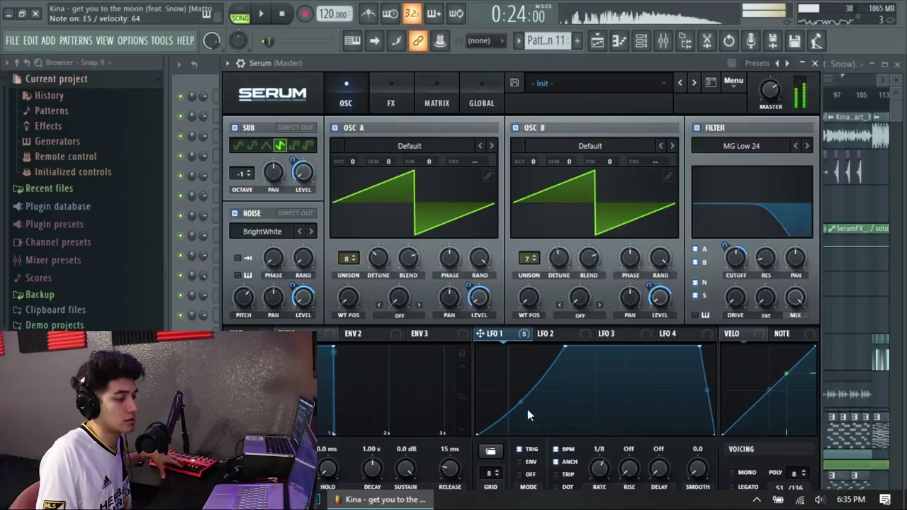
Step: Set LFO 1 to envelope mode at a 1/8 rate and raise the filter cutoff
mouse_move(599, 468)
left_mouse_down()
mouse_move(597, 491)
mouse_move(598, 467)
left_mouse_up()
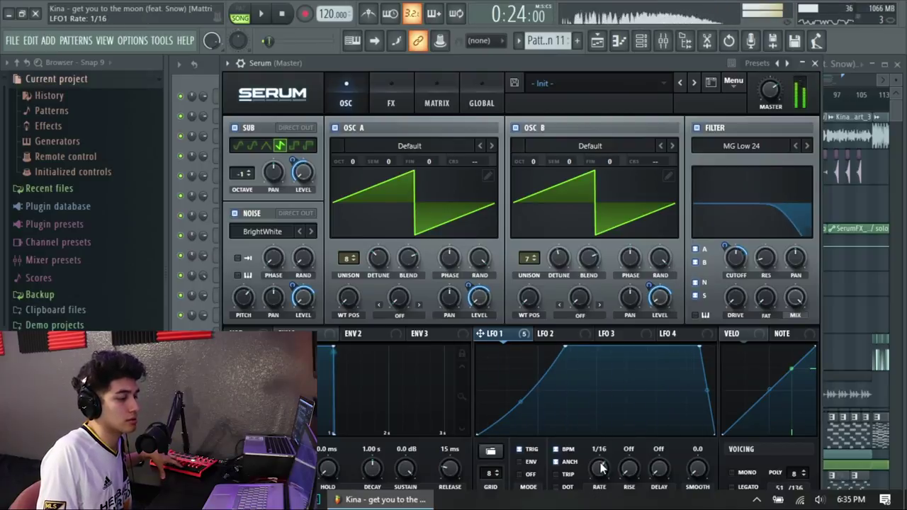
scroll(600, 466, "down", 1)
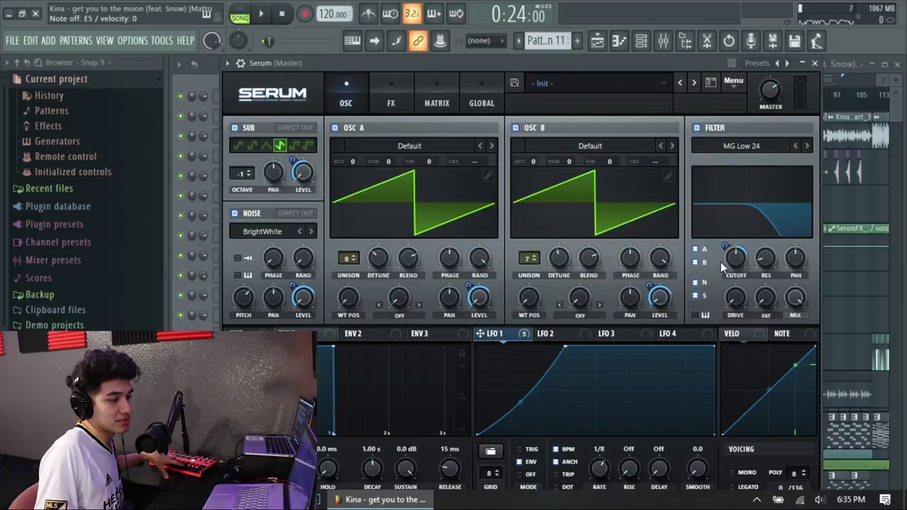
left_click_drag(729, 261, 730, 246)
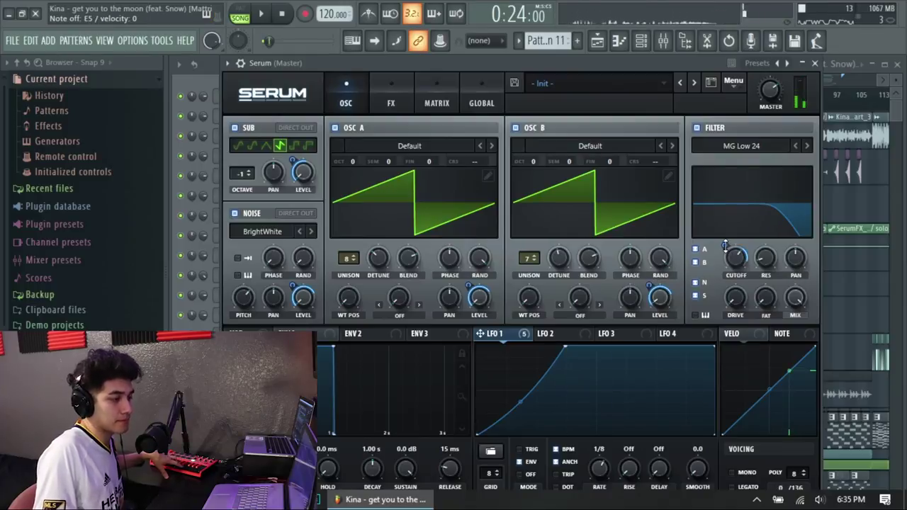